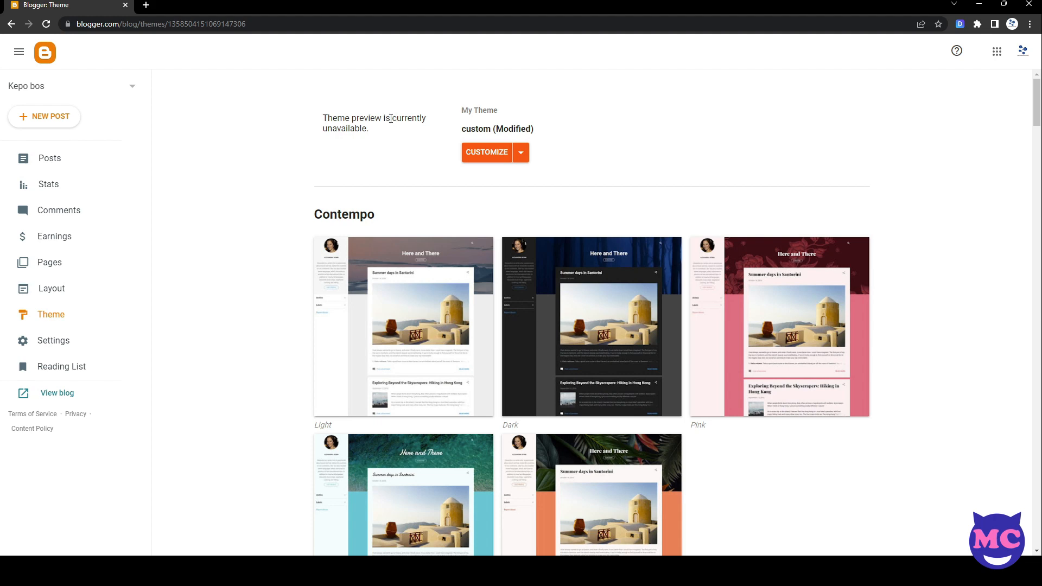
Open the published Kepo bos blog and look over its home page down to the footer.
click(66, 390)
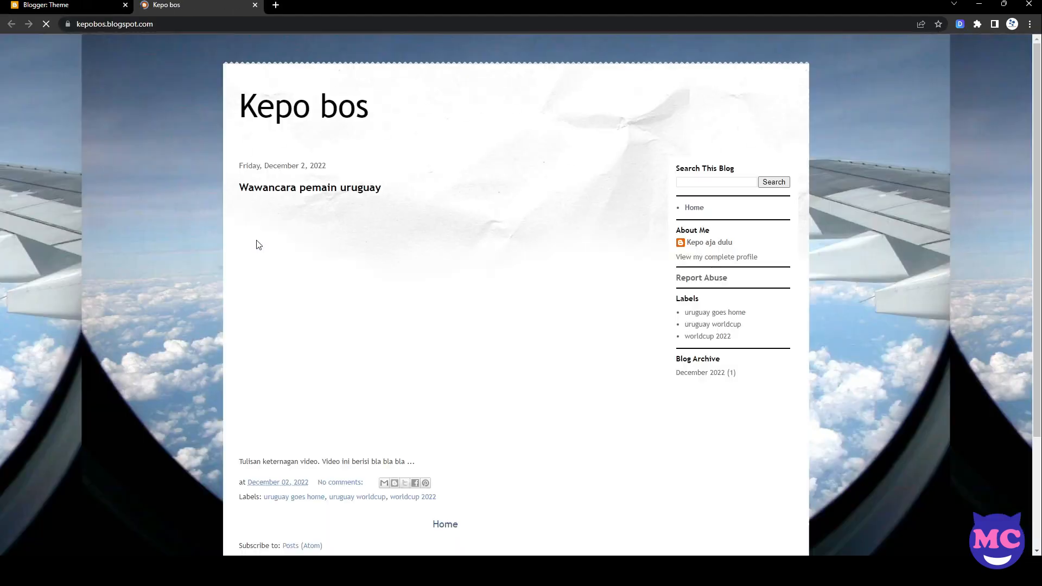
scroll(256, 239, down, 3)
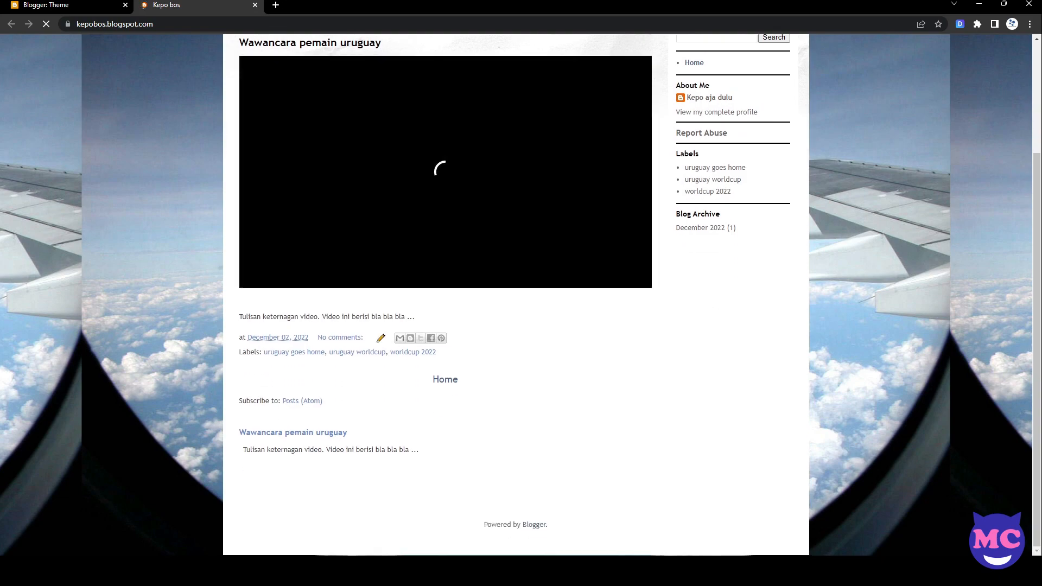
scroll(255, 239, down, 3)
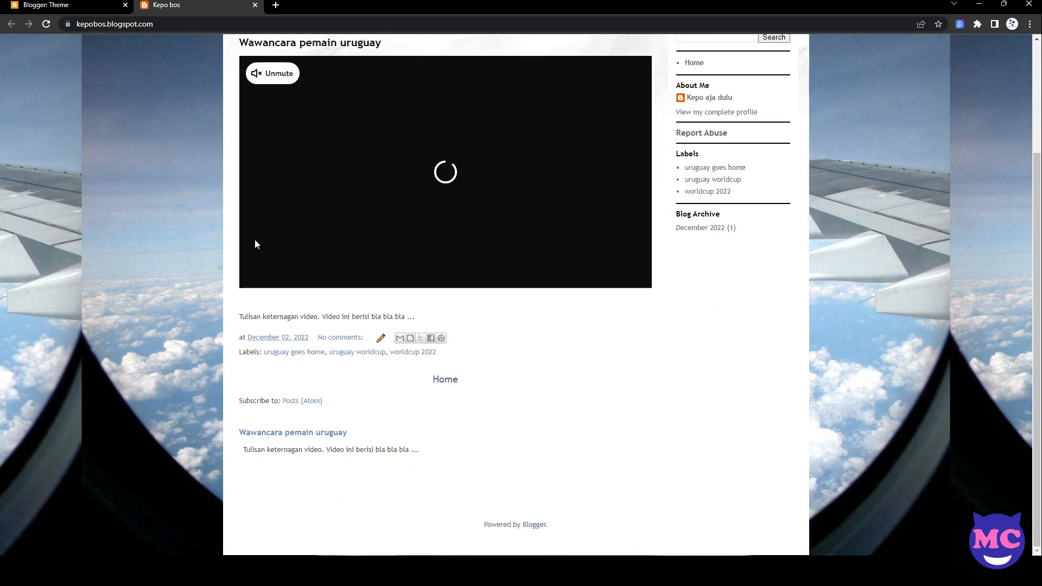
Return to the Blogger dashboard and start creating an AdSense account from the blog's earnings page.
click(47, 6)
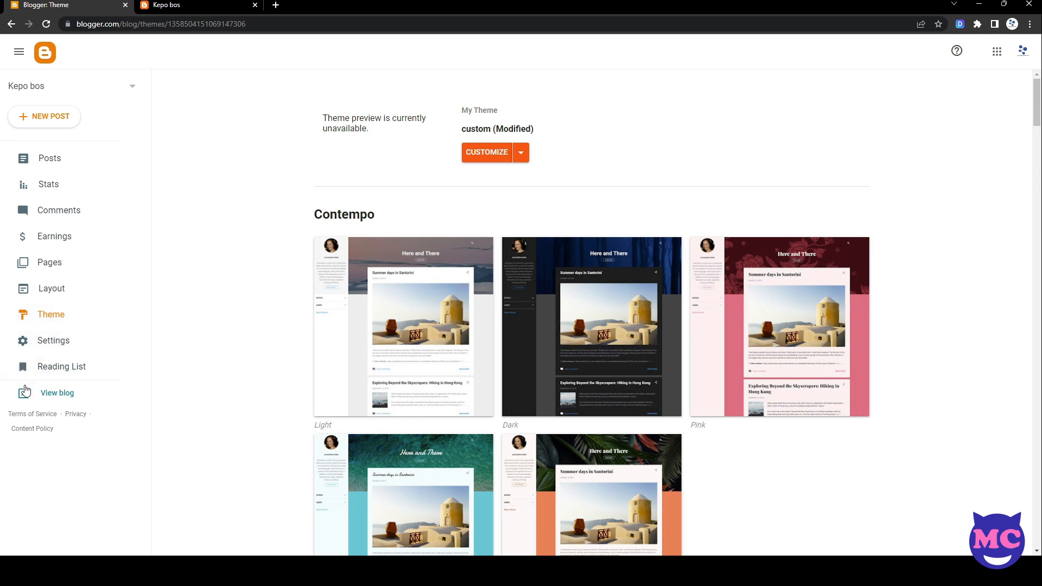
click(53, 238)
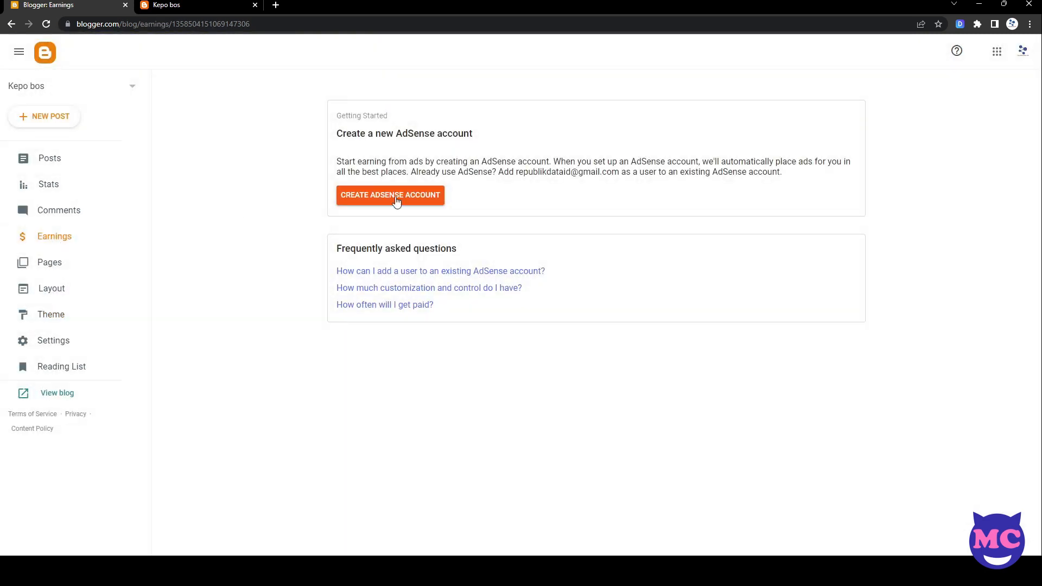
click(396, 200)
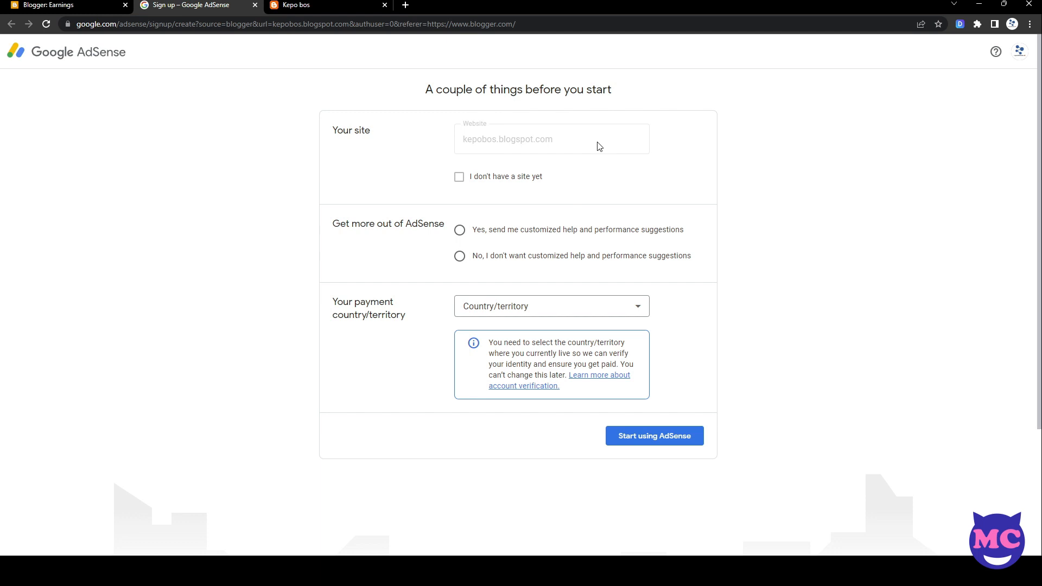
Set the AdSense payment country/territory to Indonesia.
click(546, 311)
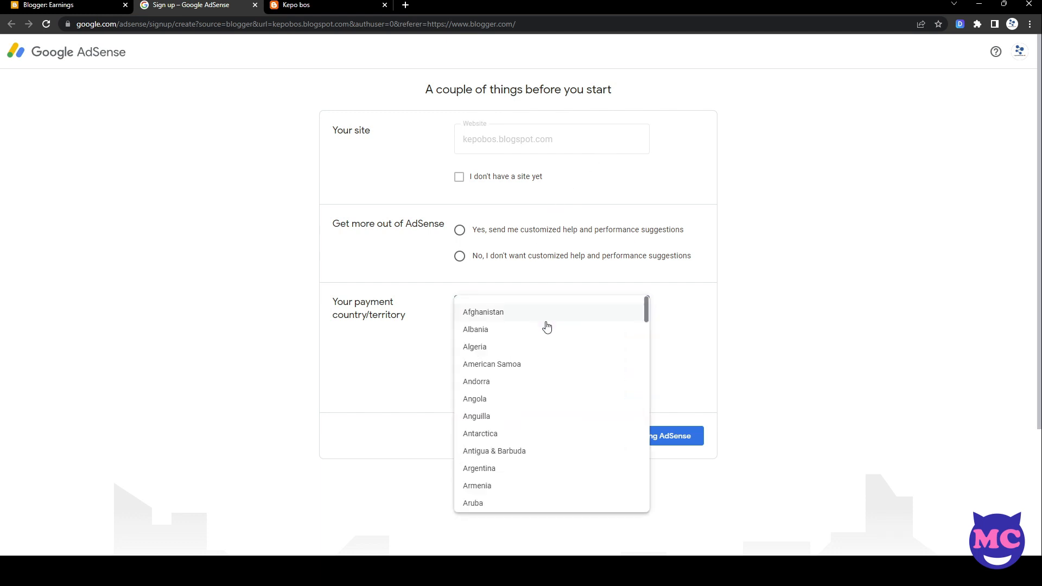
scroll(548, 383, down, 2)
scroll(547, 383, down, 9)
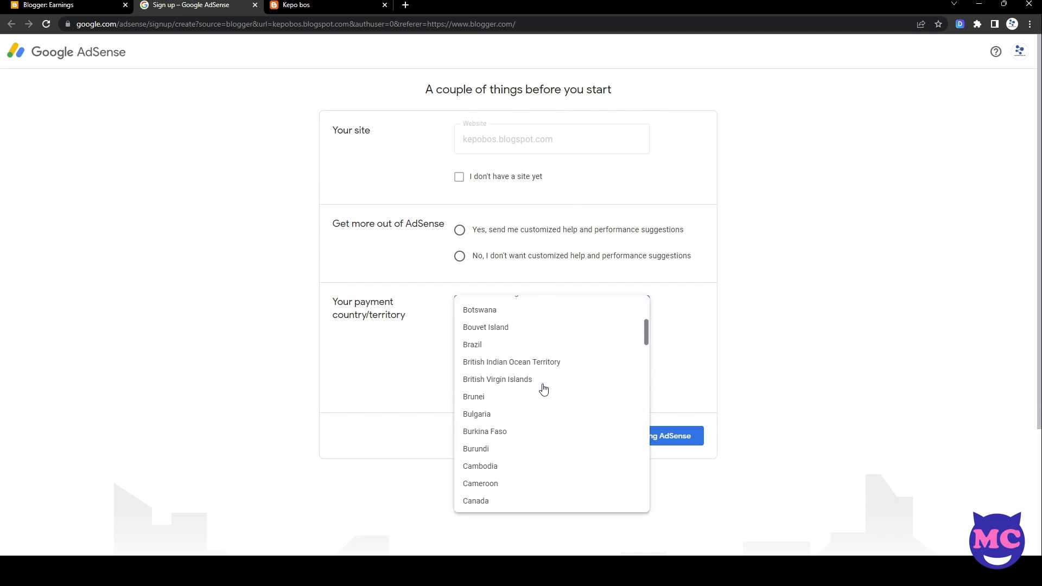
scroll(544, 385, down, 15)
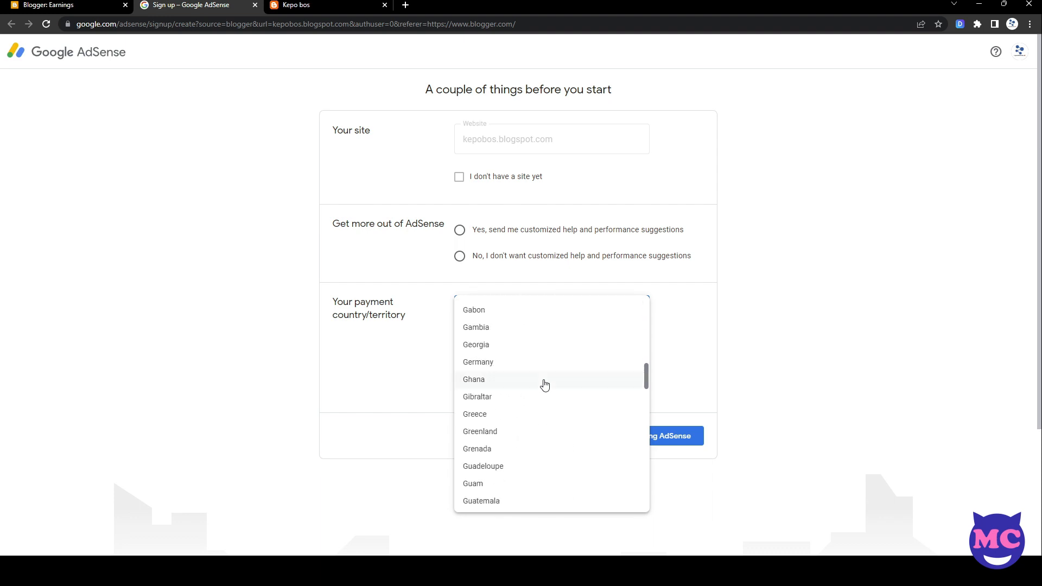
scroll(544, 385, down, 3)
click(518, 366)
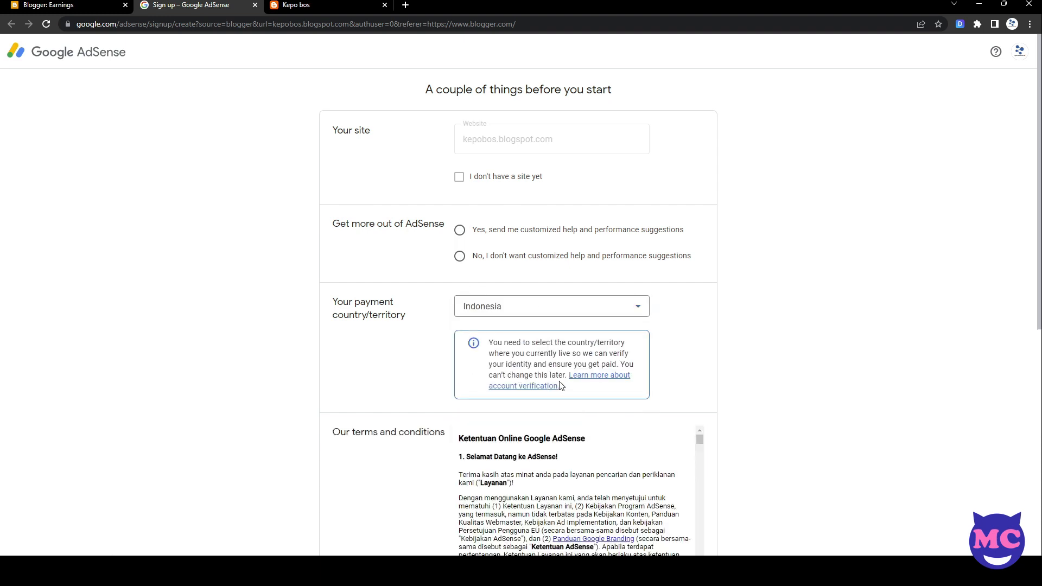
Read through the AdSense terms and conditions and accept the agreement.
scroll(742, 390, down, 2)
scroll(669, 378, down, 5)
scroll(672, 372, down, 6)
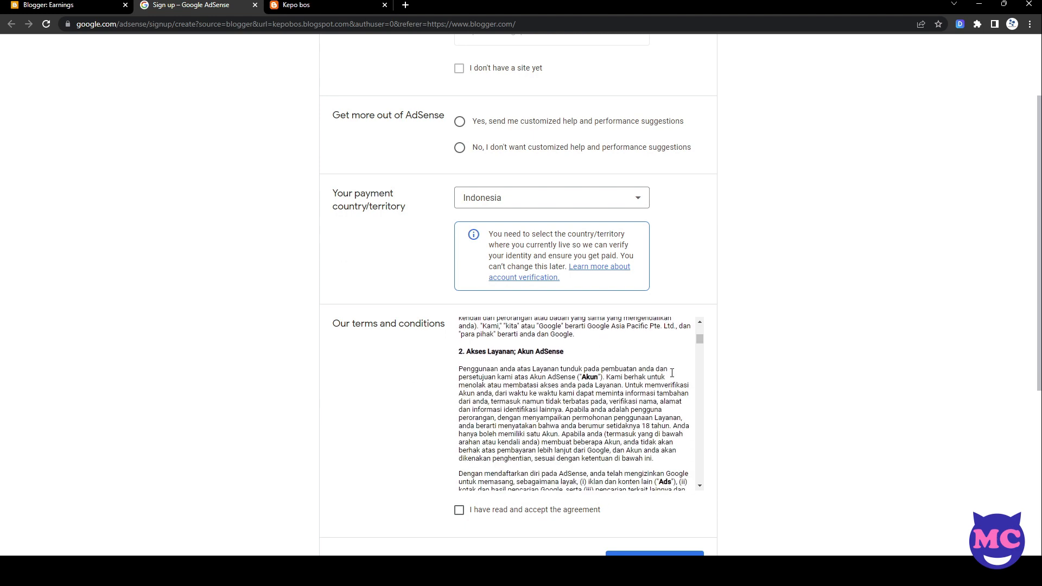
scroll(671, 372, down, 8)
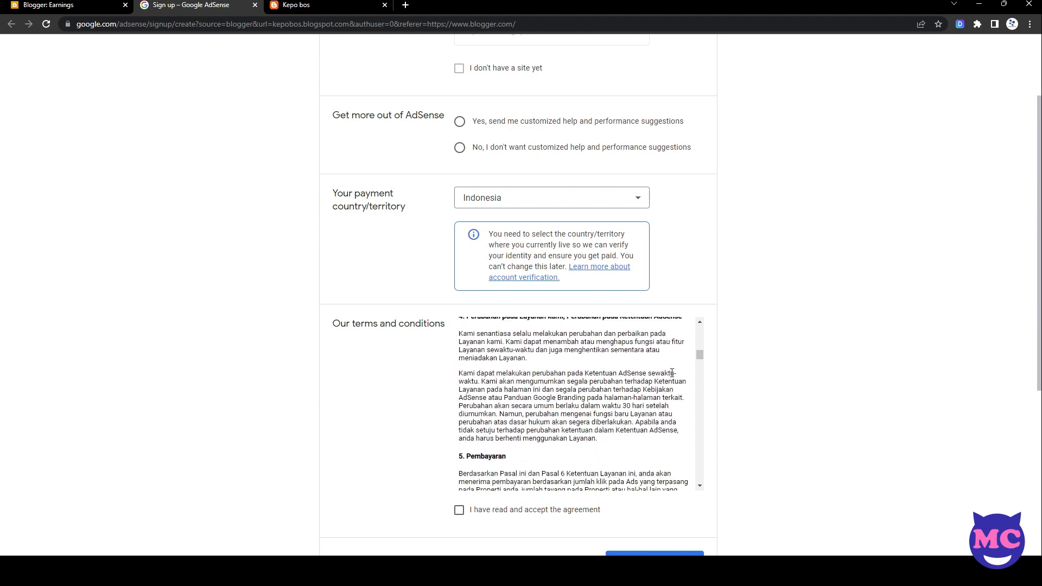
scroll(672, 372, down, 5)
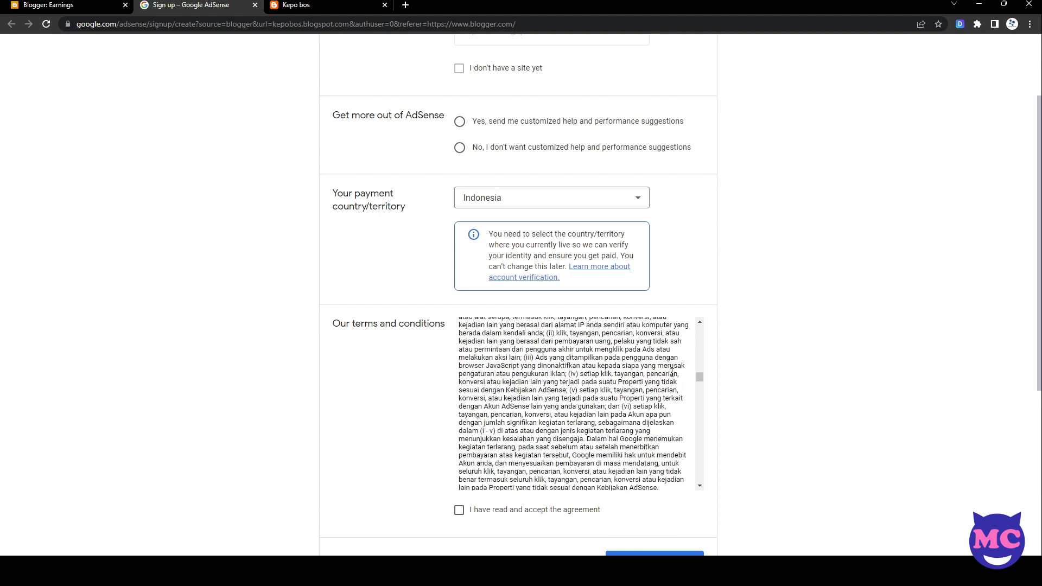
click(550, 515)
scroll(714, 460, down, 4)
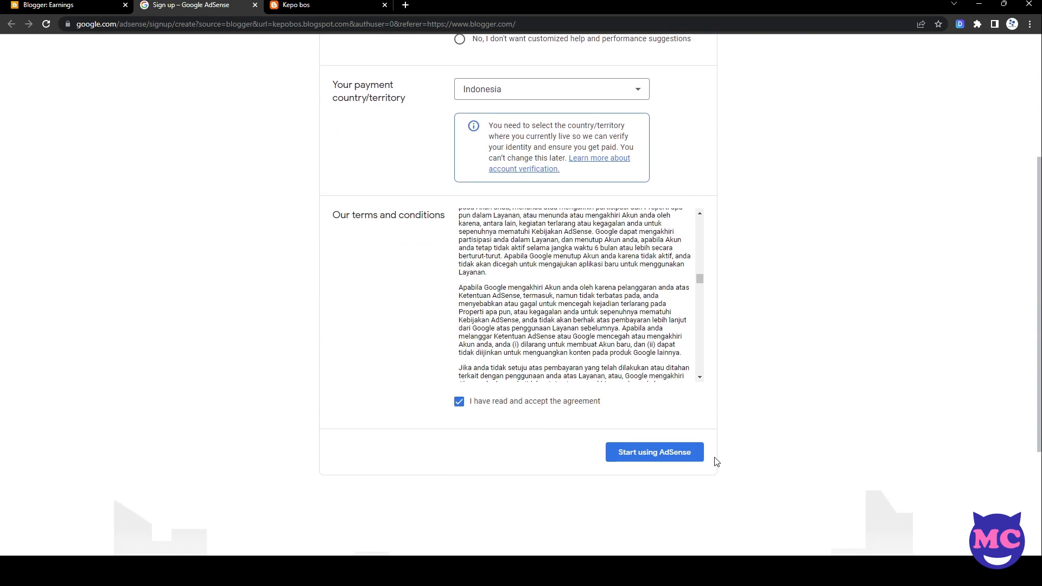
Submit the completed sign-up form to start using AdSense.
click(675, 348)
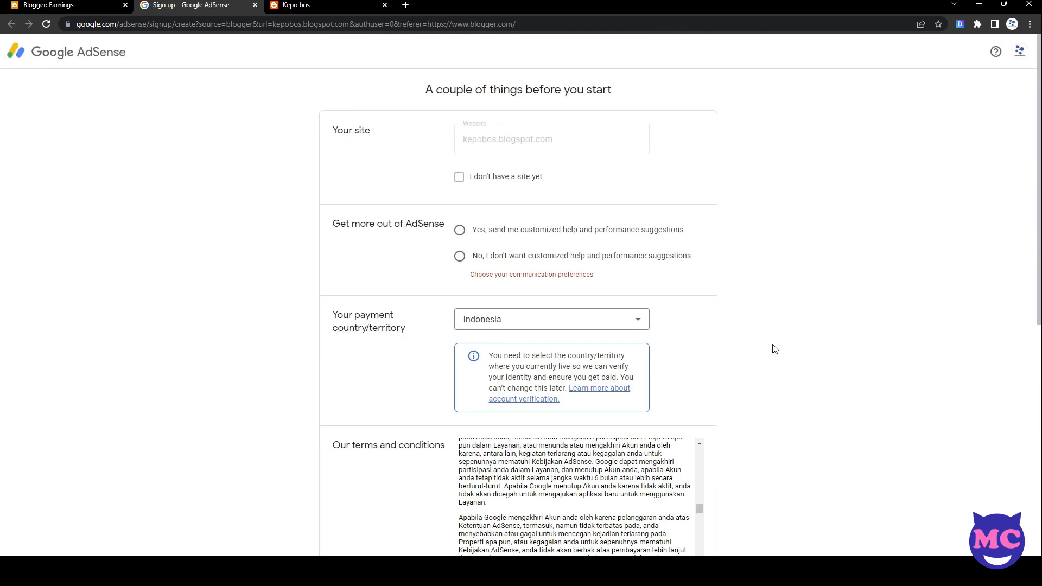
scroll(774, 349, down, 7)
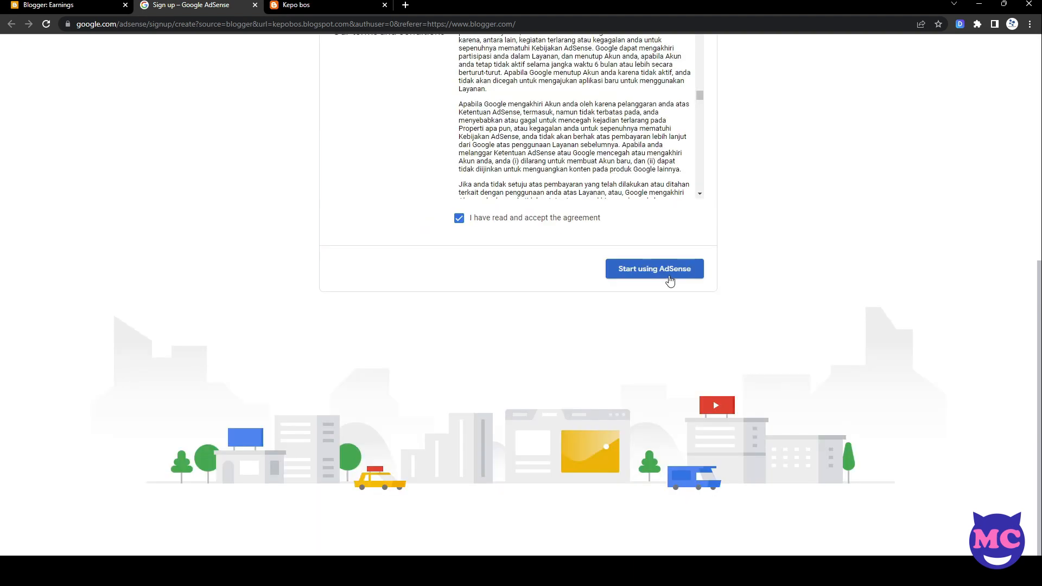
click(666, 268)
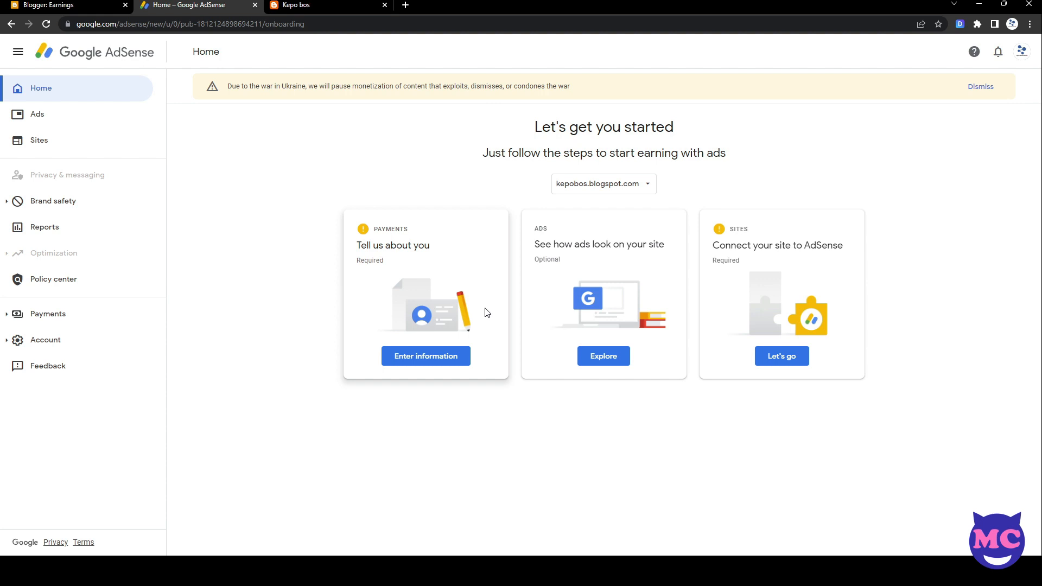
Submit the customer information for payments using the existing payments profile.
click(443, 360)
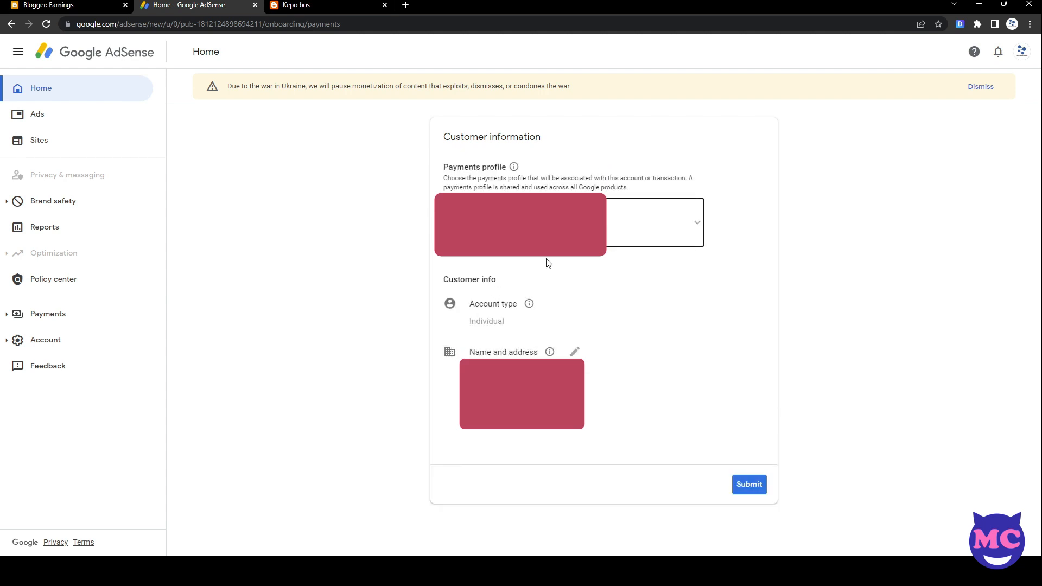
click(757, 486)
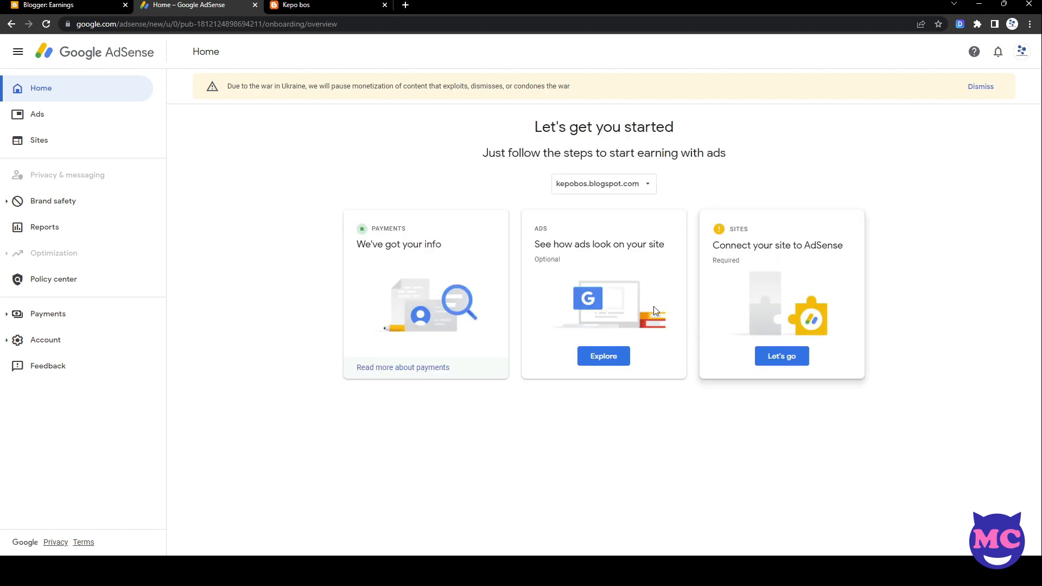
Preview the ads on kepobos.blogspot.com in desktop and mobile view, and apply the ad settings to the site.
click(612, 358)
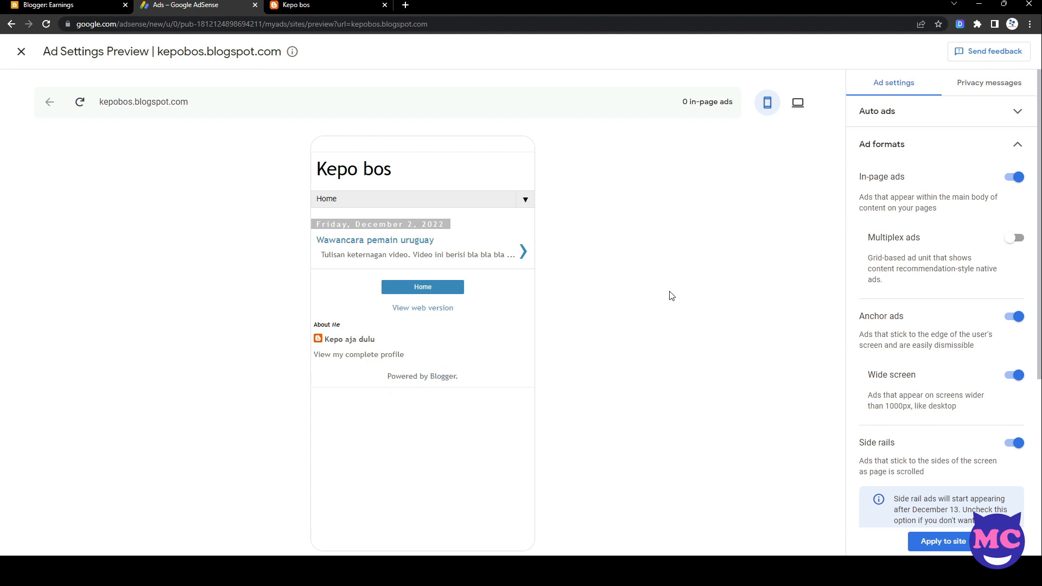
click(798, 102)
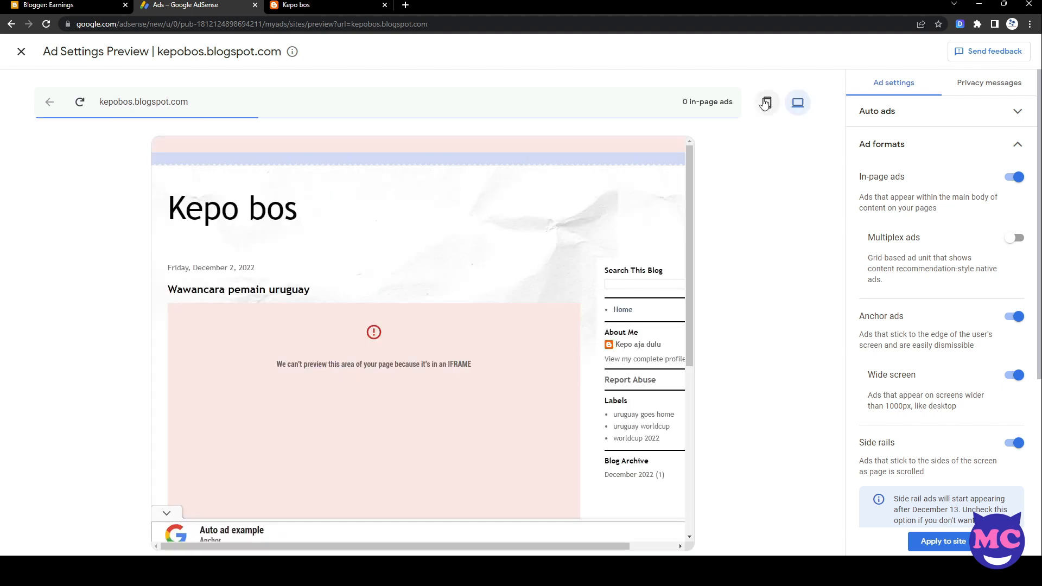
scroll(588, 226, down, 5)
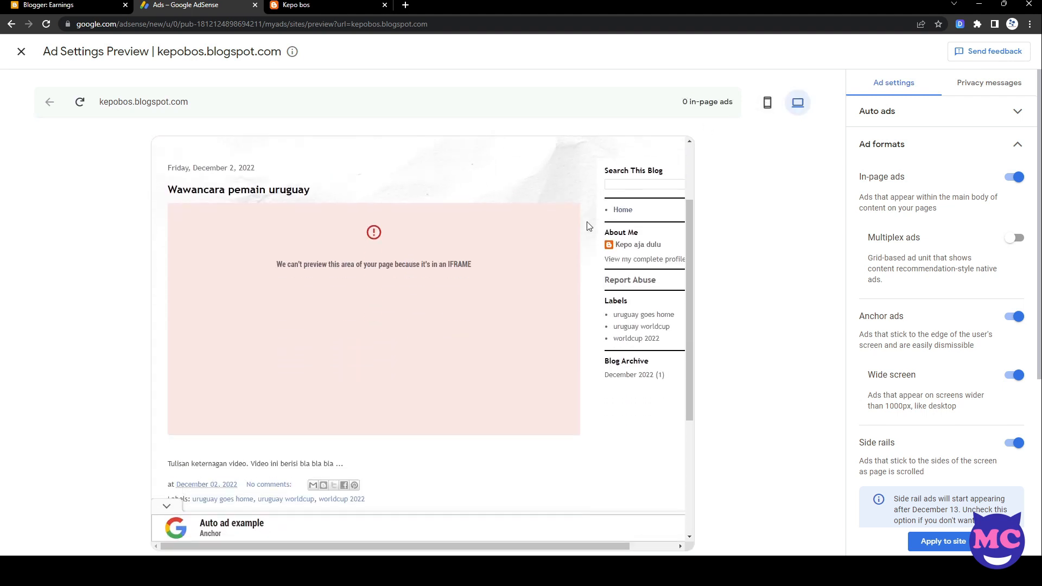
scroll(589, 227, down, 1)
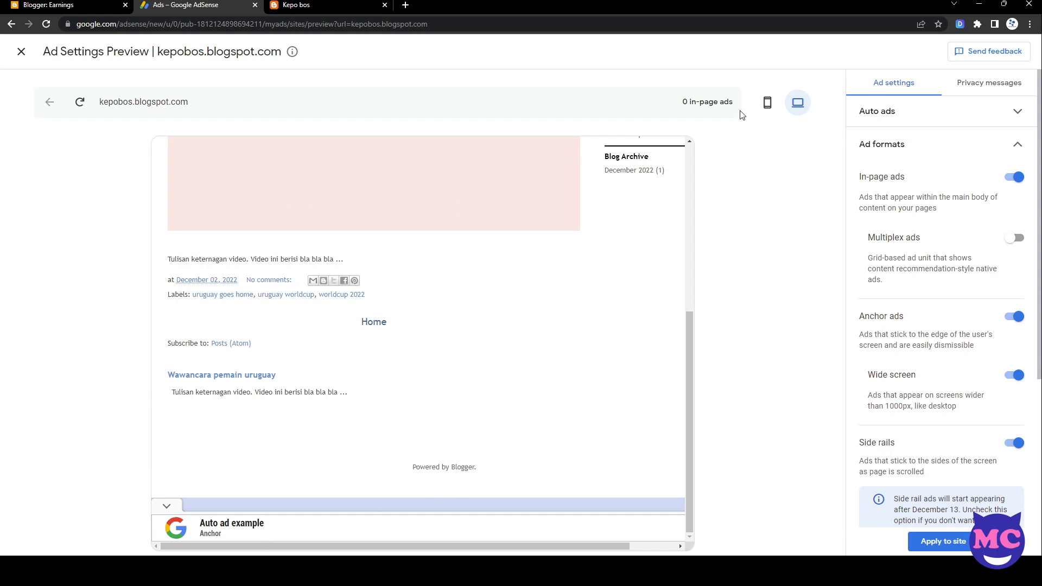
click(767, 103)
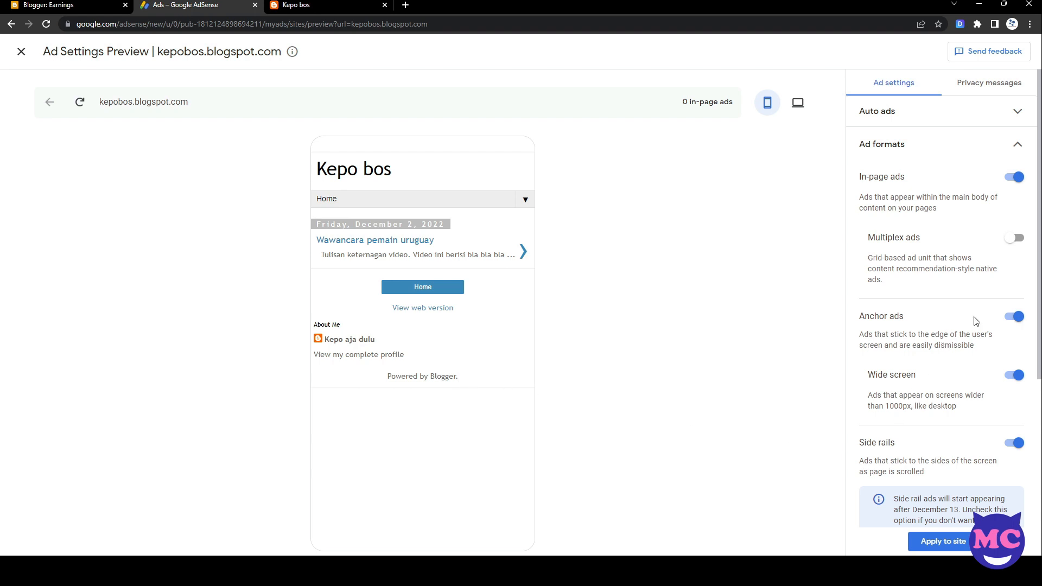
click(944, 541)
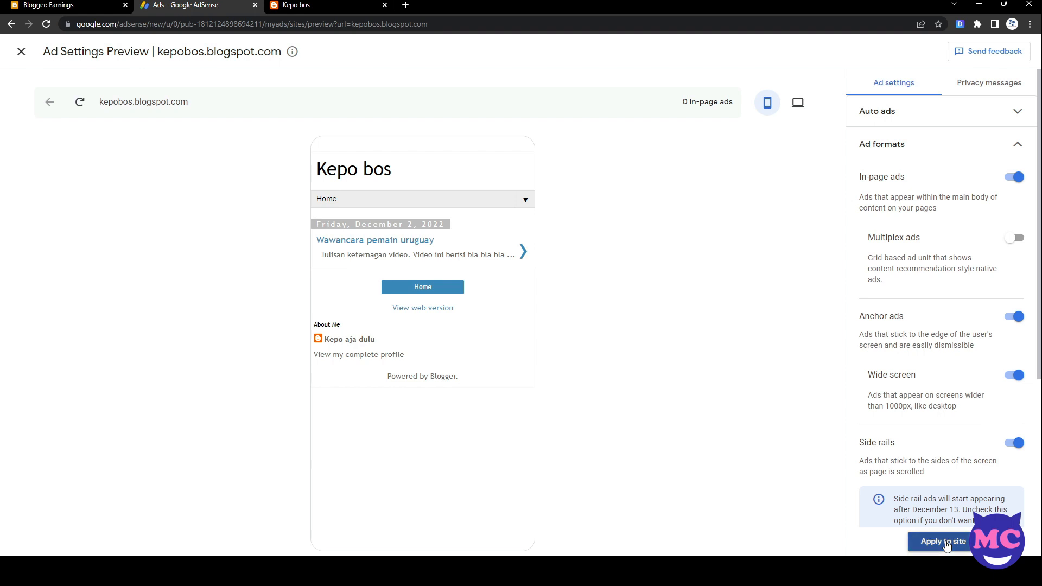
click(945, 542)
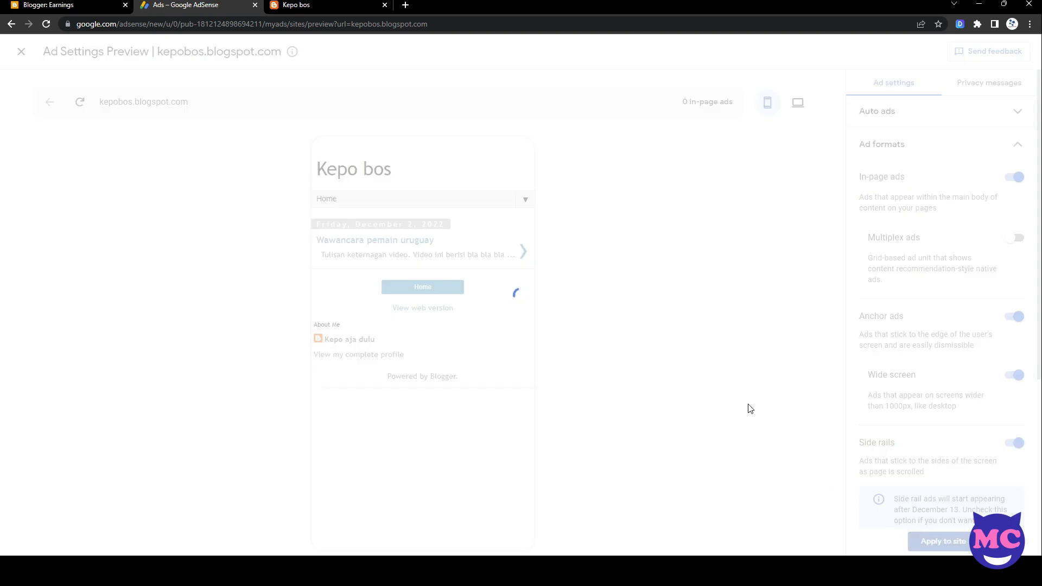
Connect kepobos.blogspot.com to AdSense by requesting a site review.
click(775, 357)
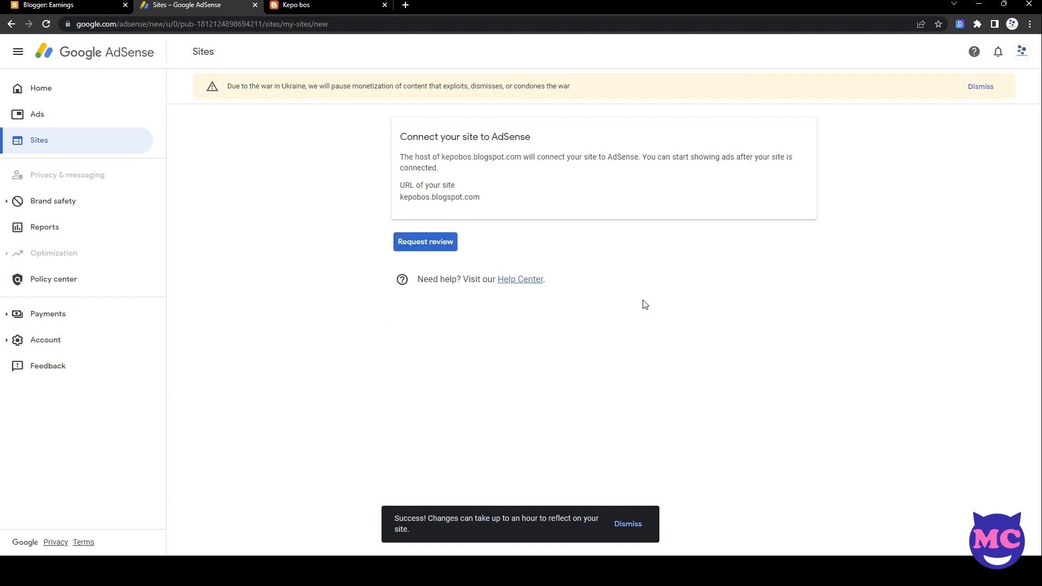
click(454, 240)
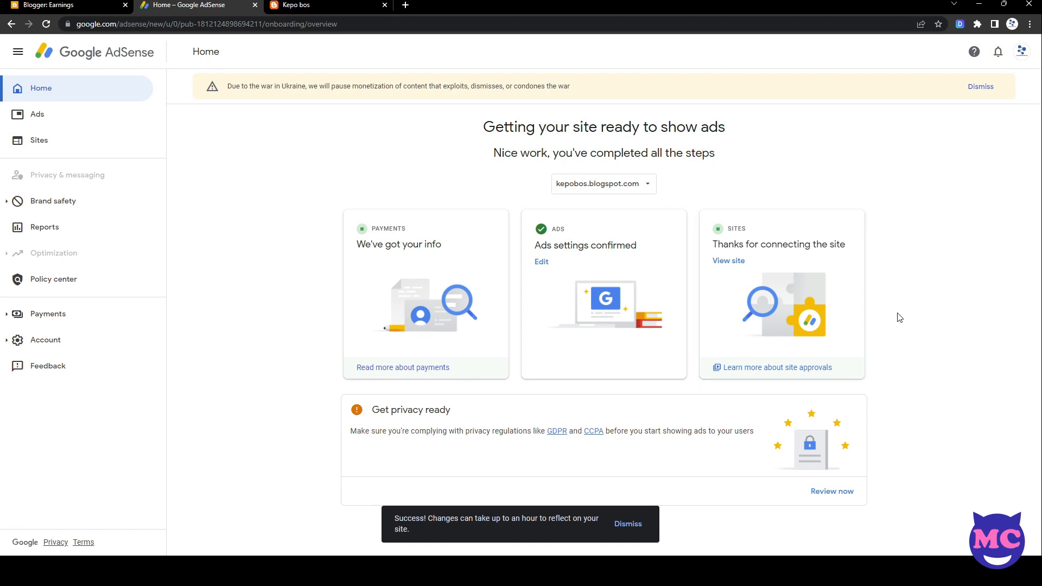
Open the AdSense ads overview and go through the Auto ads introduction to its end.
click(58, 122)
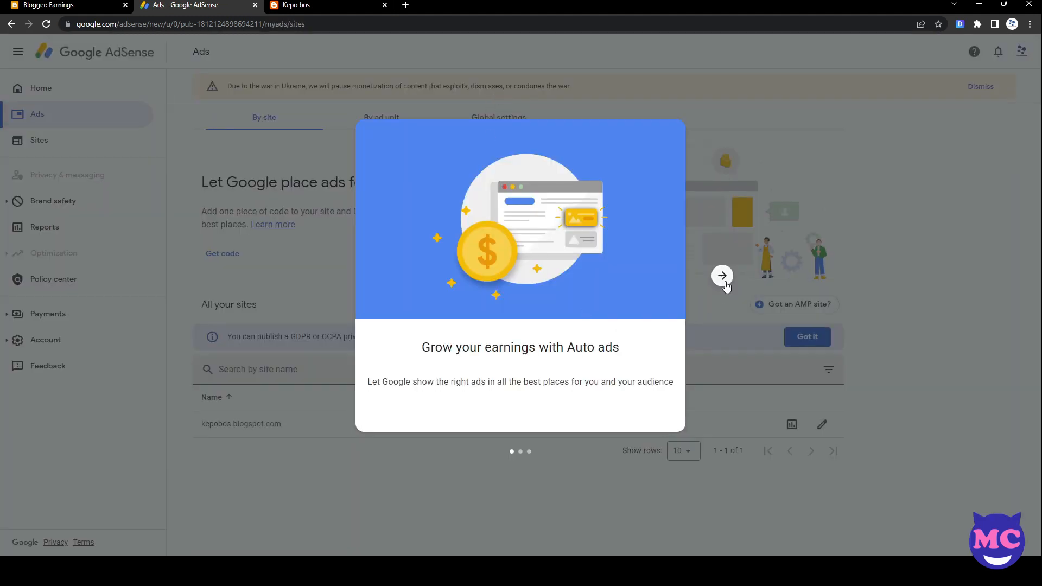
click(723, 277)
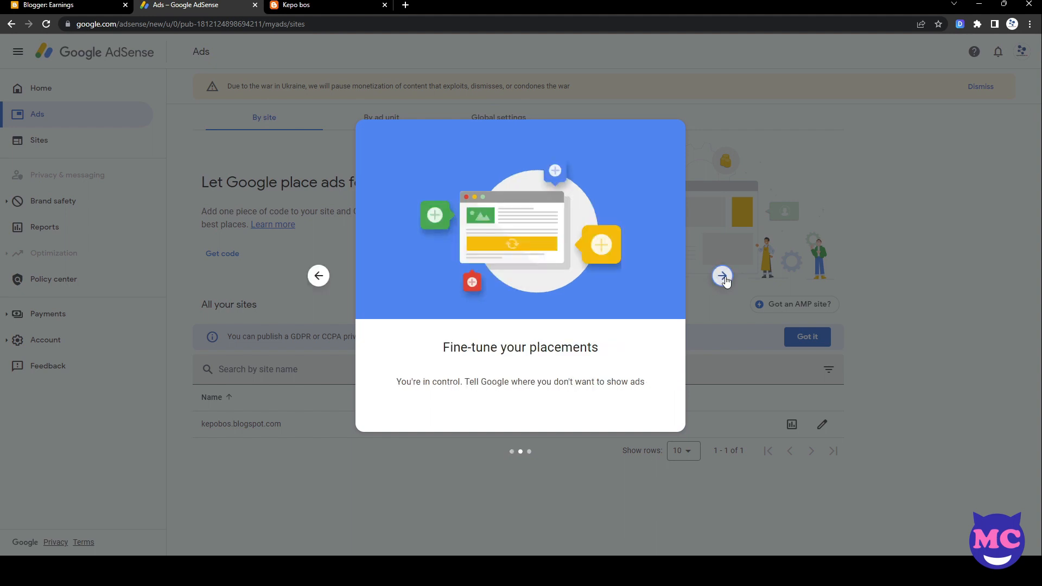
click(723, 276)
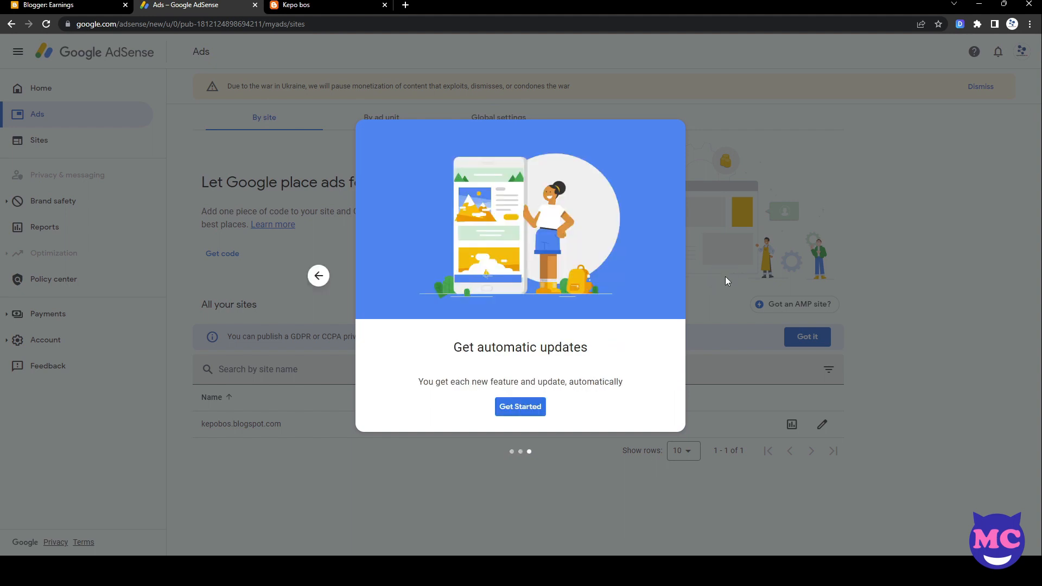
click(520, 407)
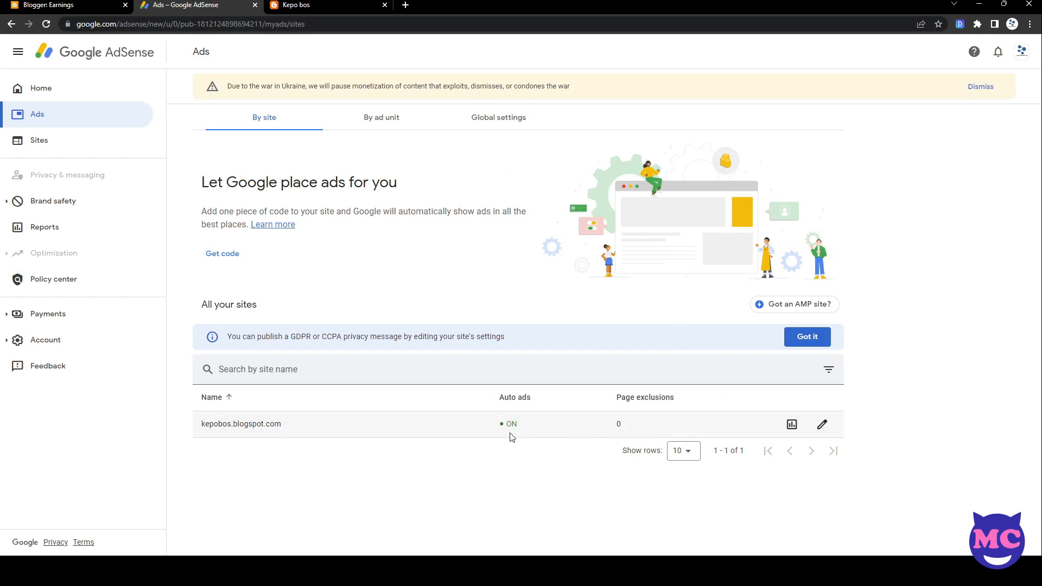
Check the approval status details of kepobos.blogspot.com in the AdSense site list, and collapse them again.
click(70, 146)
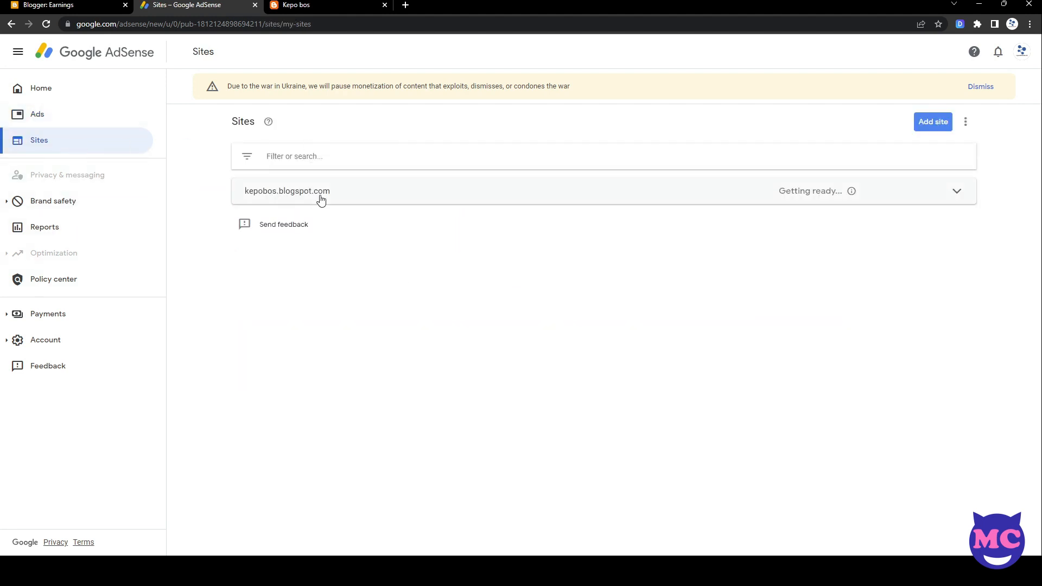
click(956, 192)
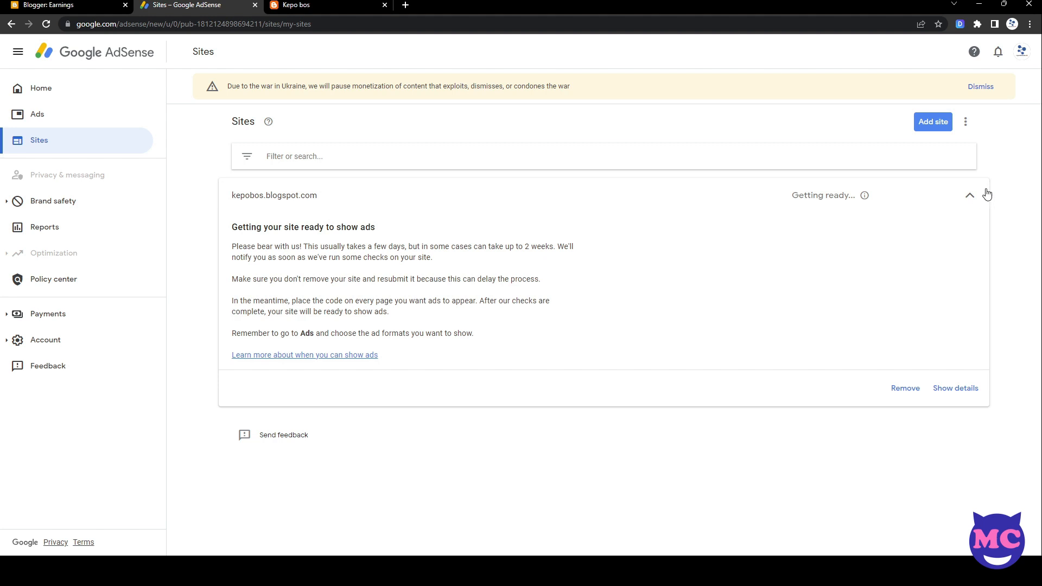
click(970, 196)
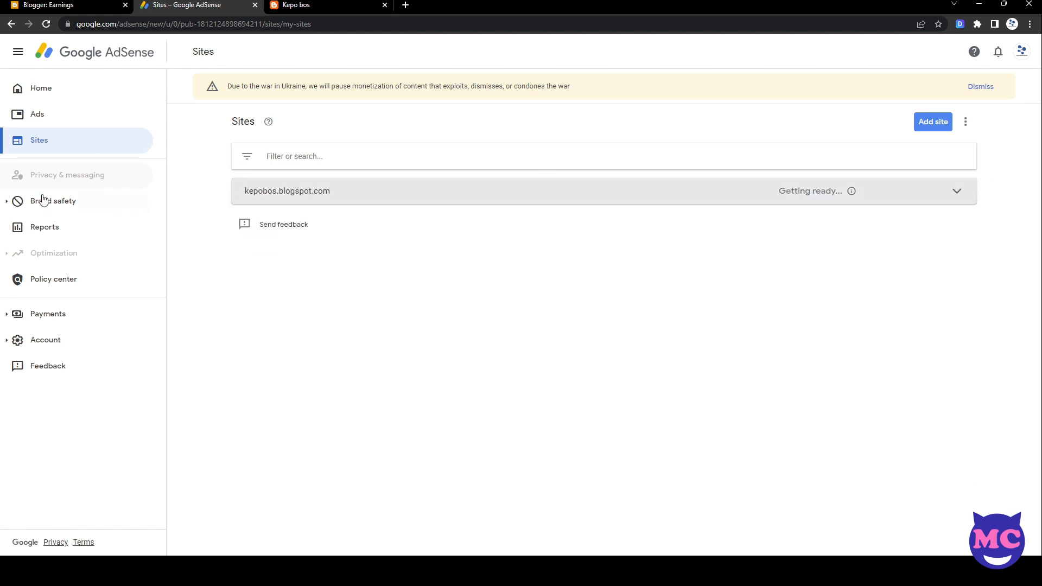
Open the AdSense reports and go through the new reports introduction to its end.
click(43, 232)
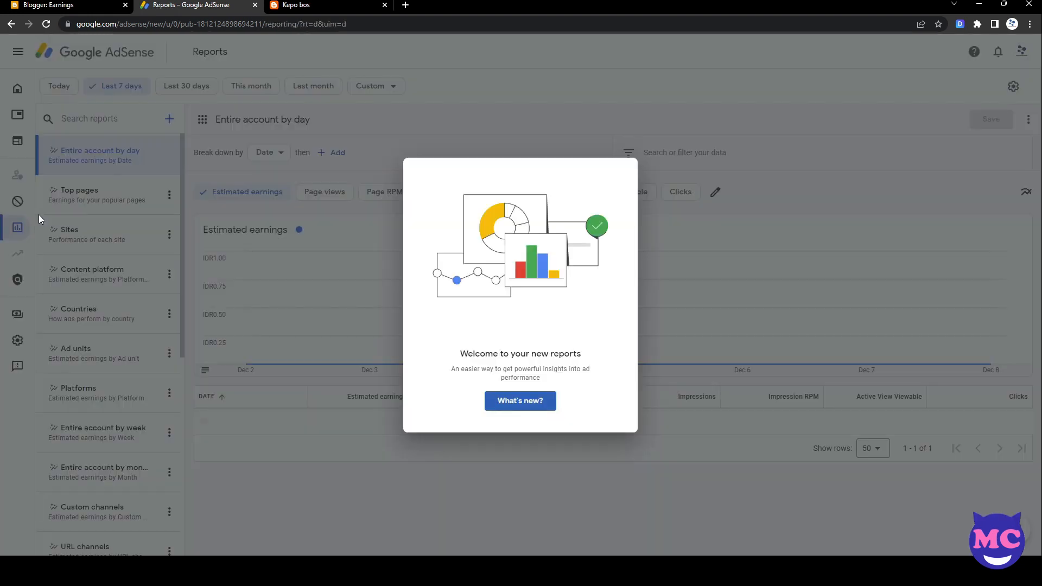
click(518, 401)
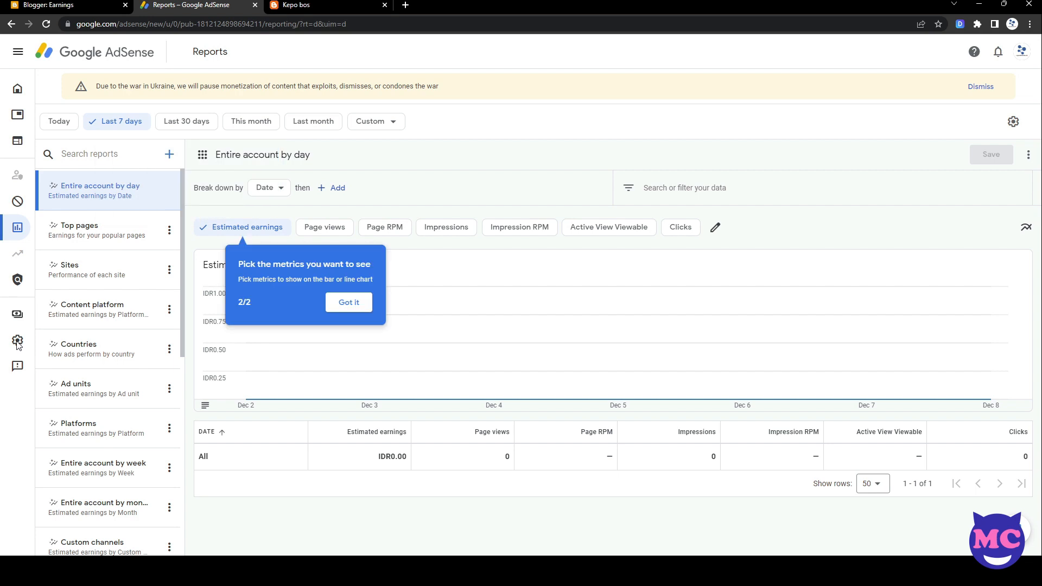
click(346, 302)
Return to the AdSense home page, and check the Kepo bos blog and its Blogger earnings page.
mouse_move(9, 325)
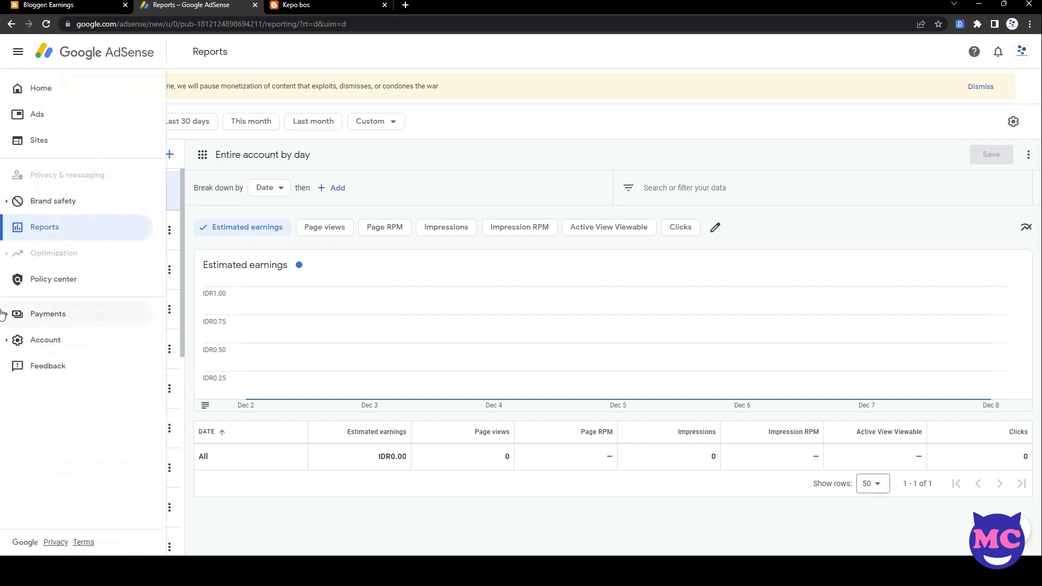
click(16, 341)
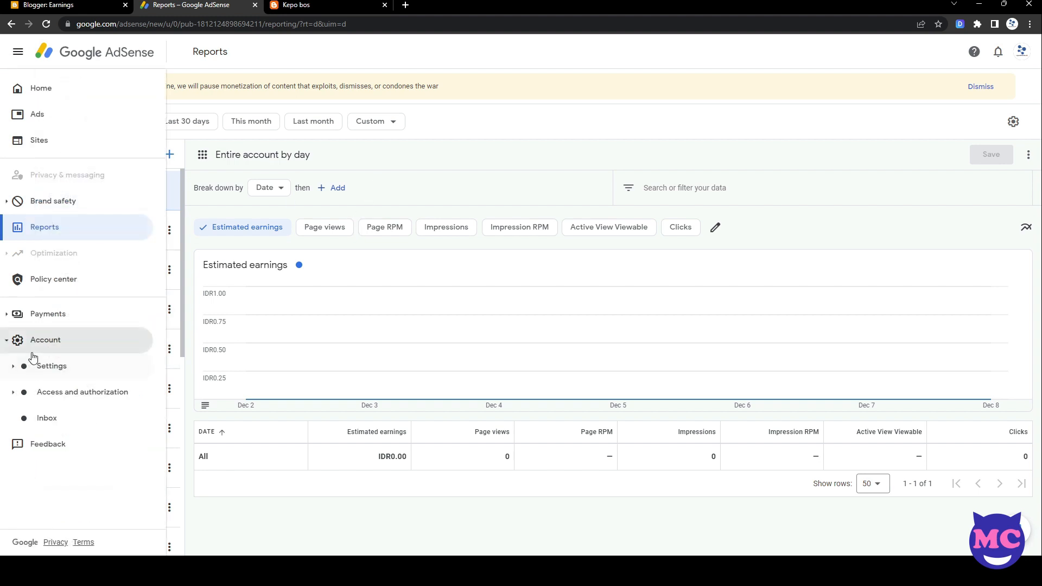
click(45, 346)
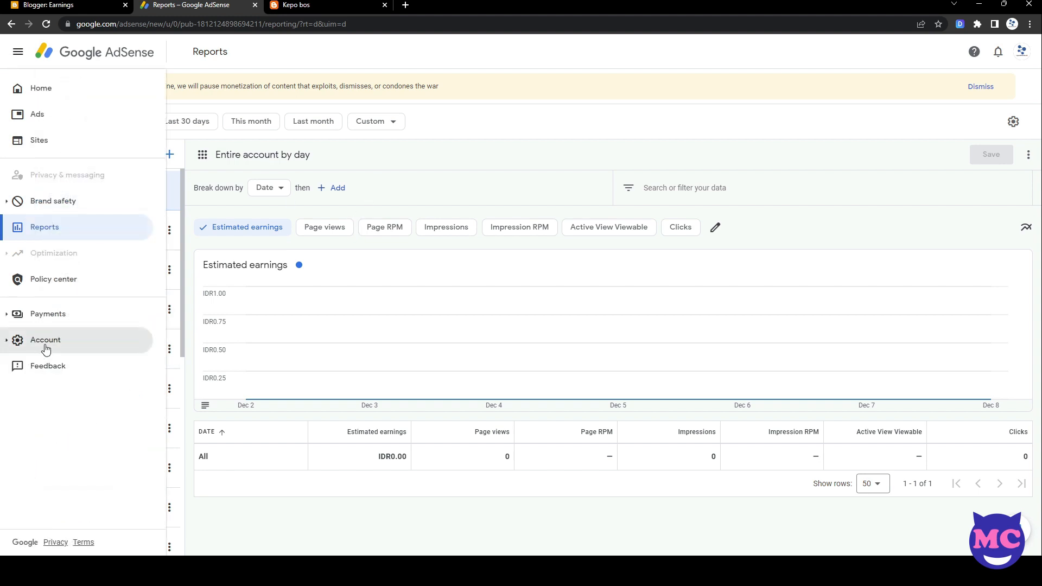
click(42, 90)
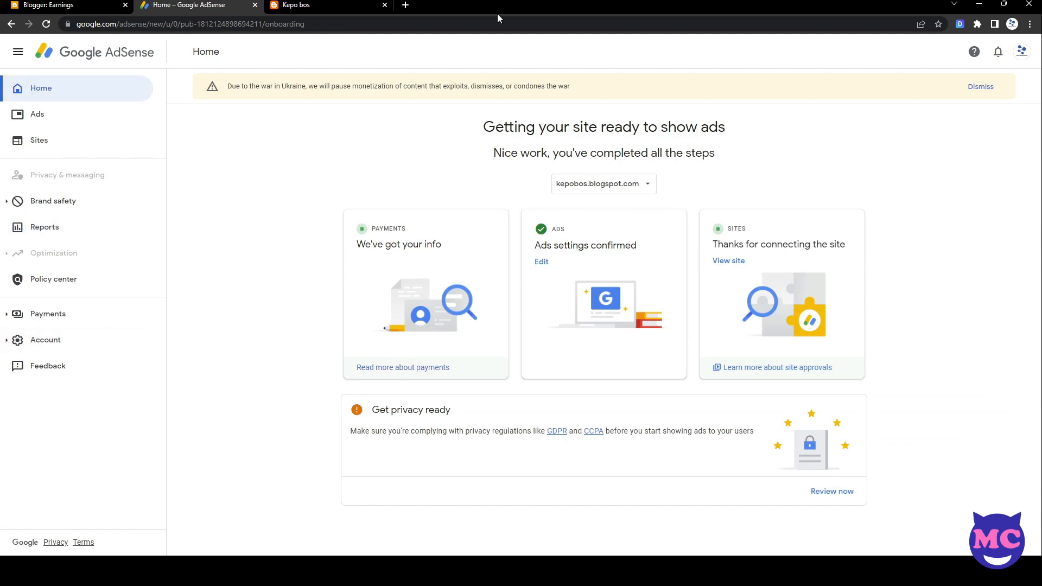
click(333, 5)
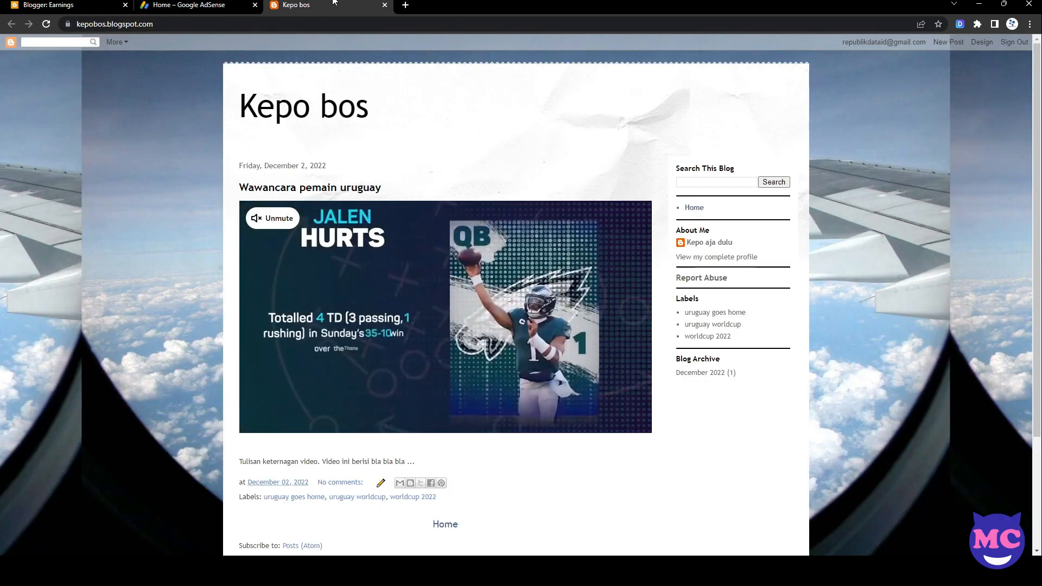
click(36, 4)
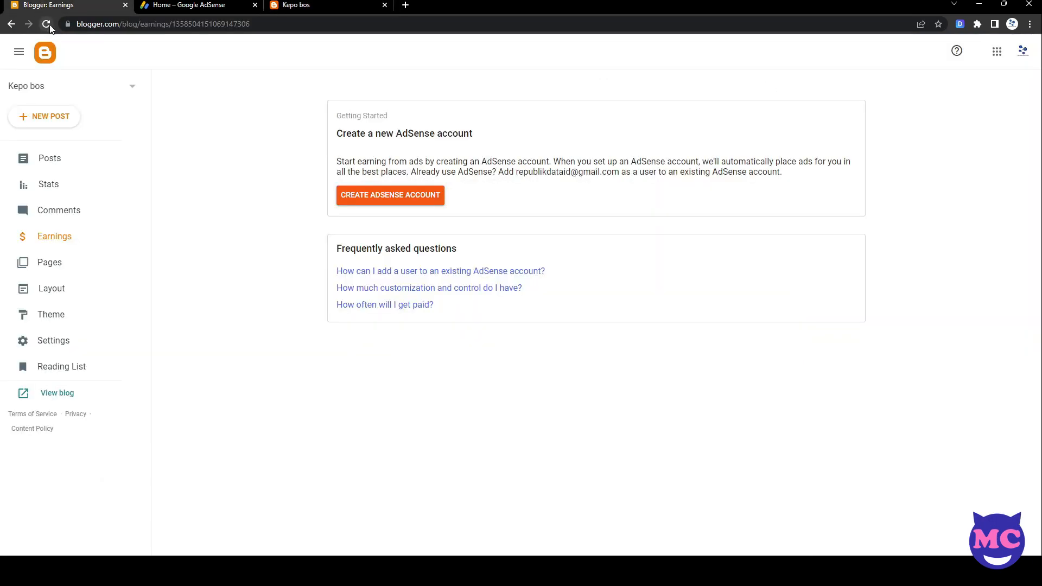
Search Google for "google analytics" in a new tab and open the analytics.google.com site.
click(275, 5)
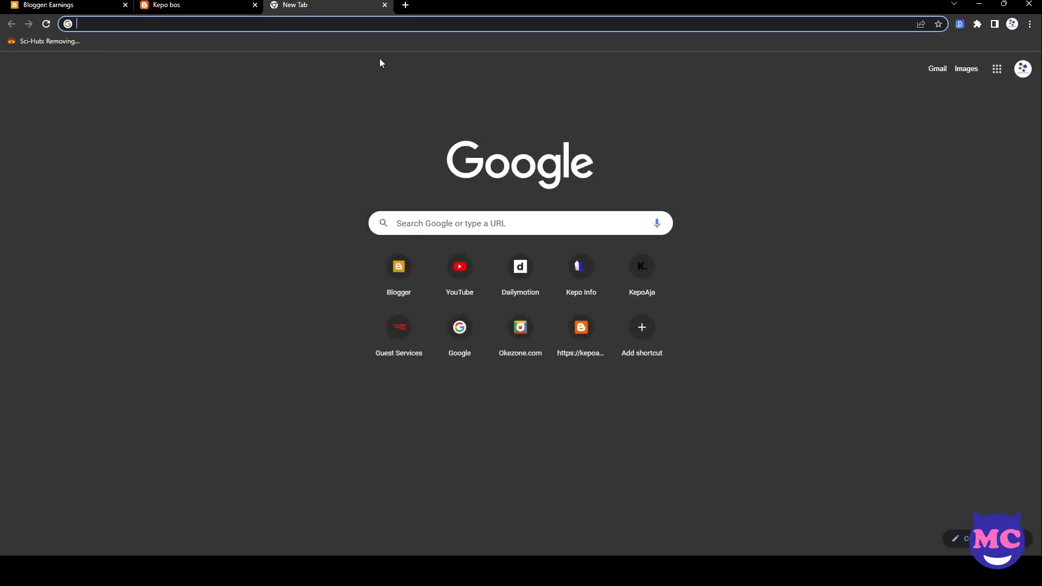
text(g)
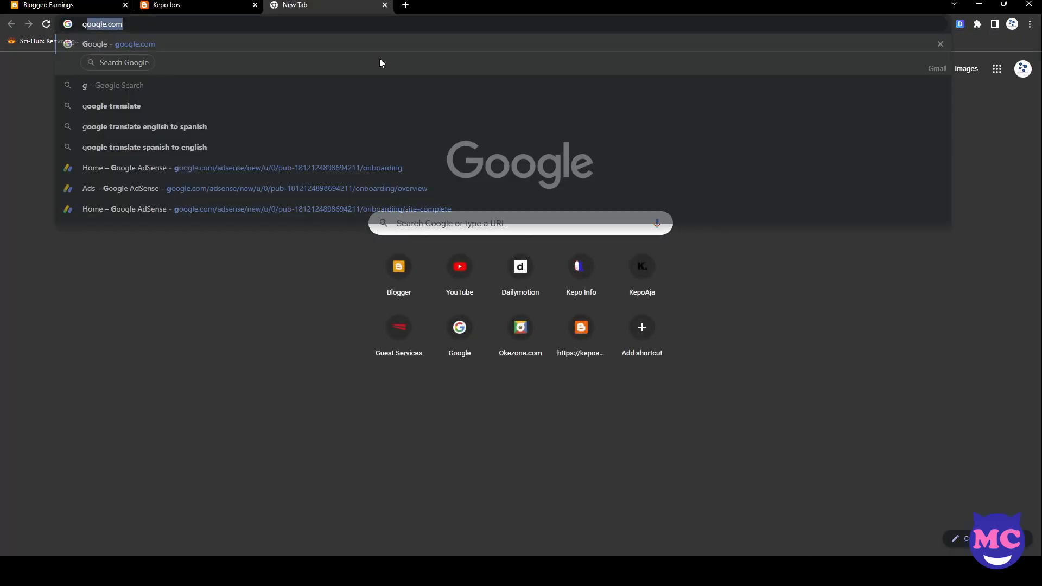
text(oogle anal)
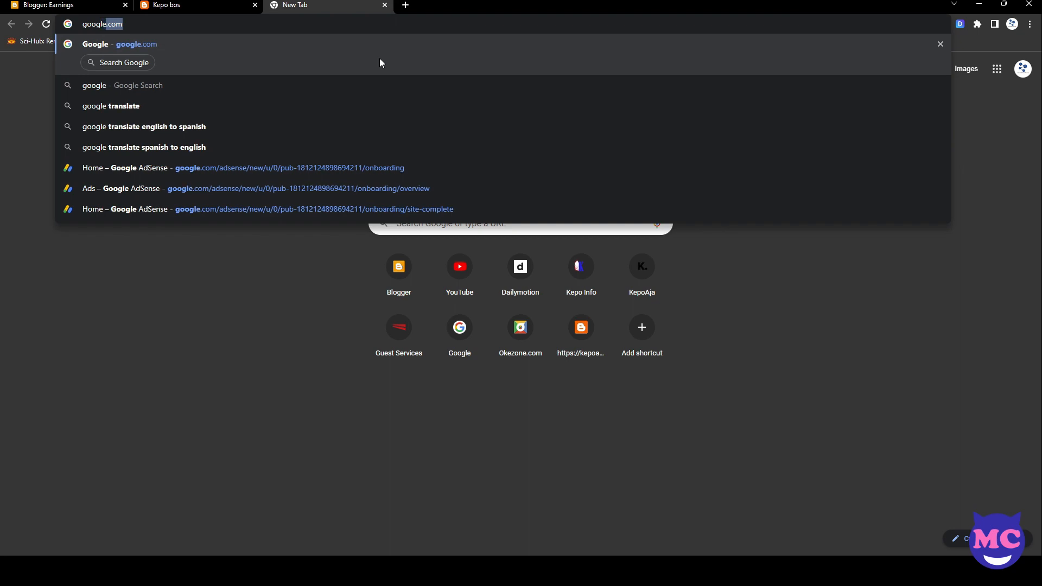
text(cs)
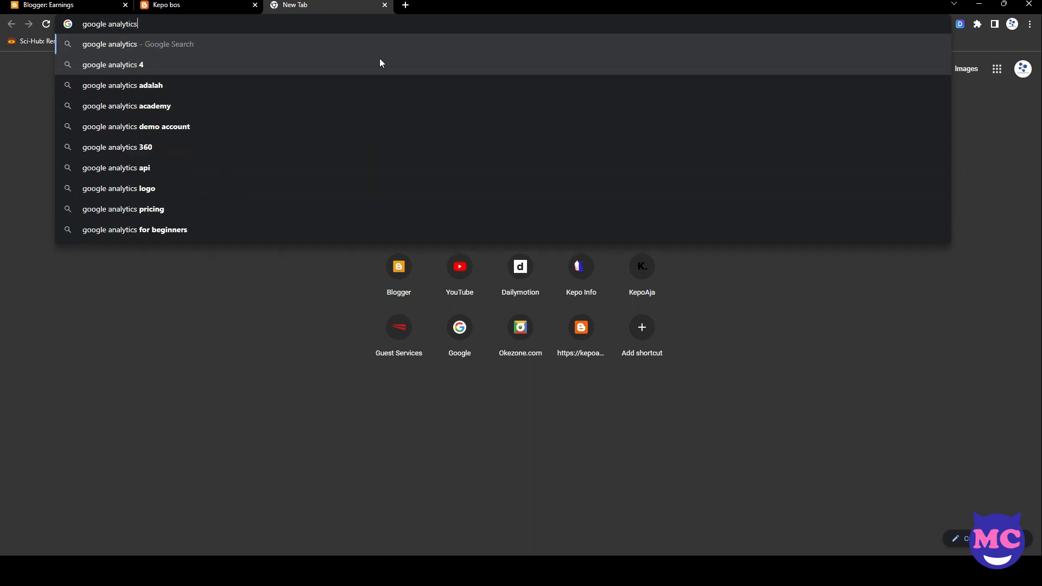
key(Return)
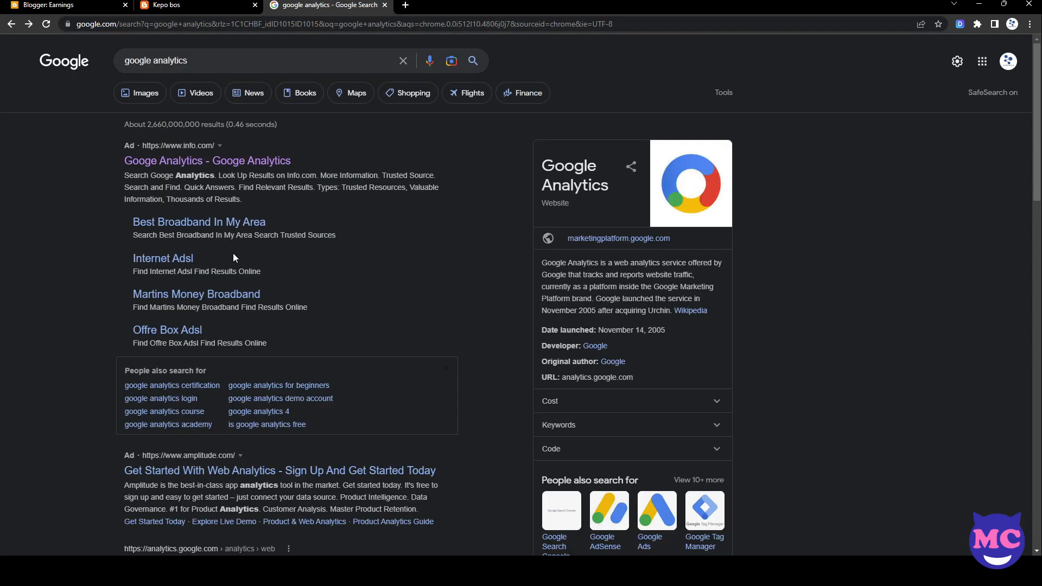
scroll(253, 300, down, 1)
scroll(270, 382, down, 4)
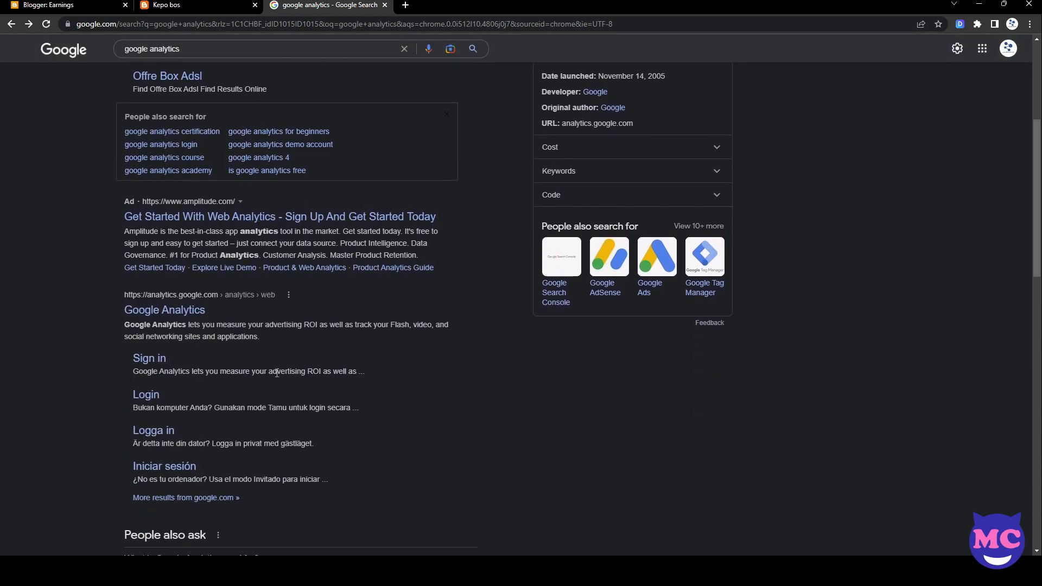
click(191, 296)
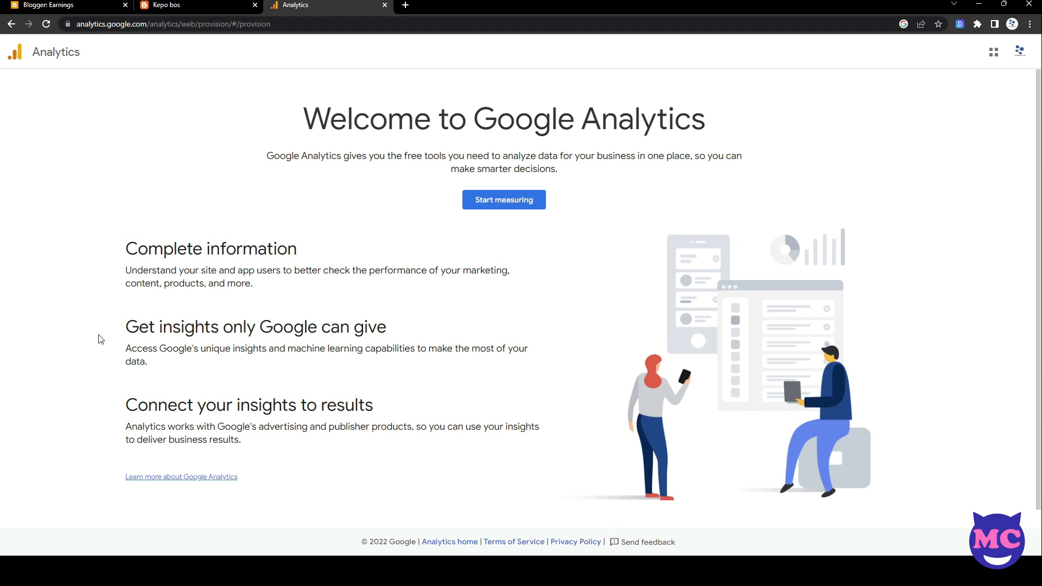
Start the Analytics account setup with the owner's handle as account name, keeping the default data sharing settings, and continue to the property setup.
click(534, 200)
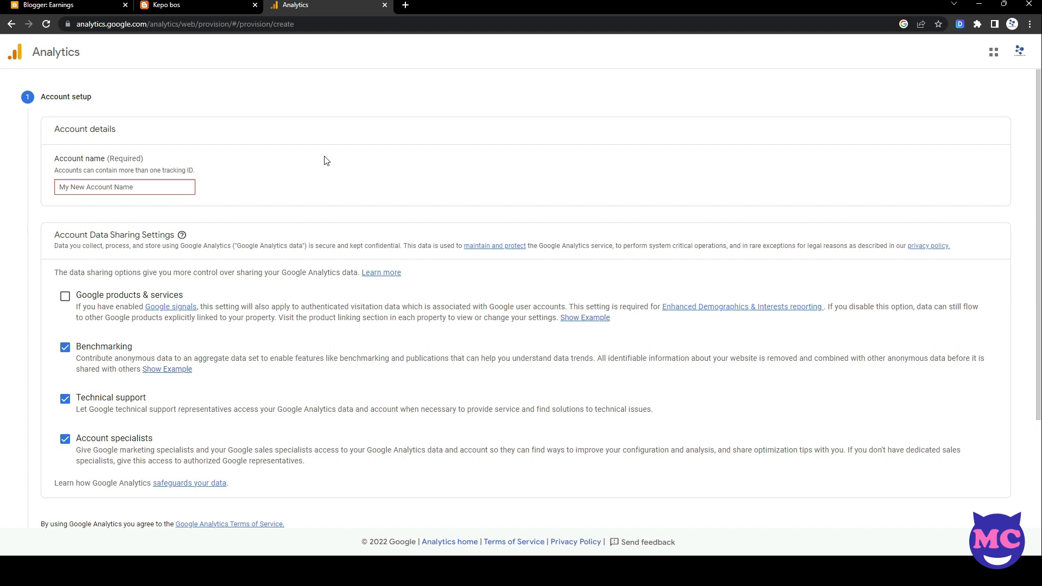
text(misterchuan)
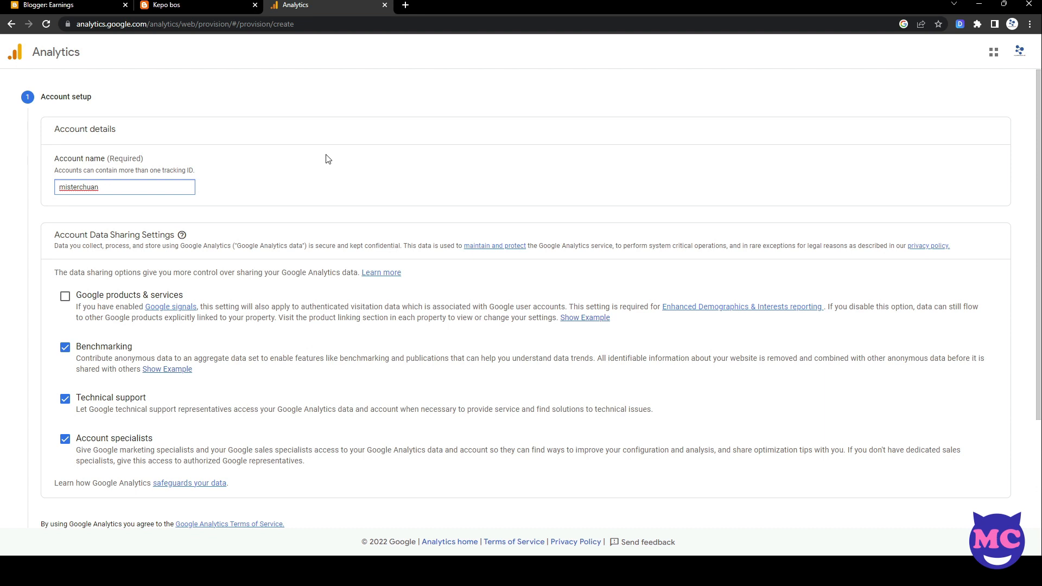
scroll(325, 158, down, 2)
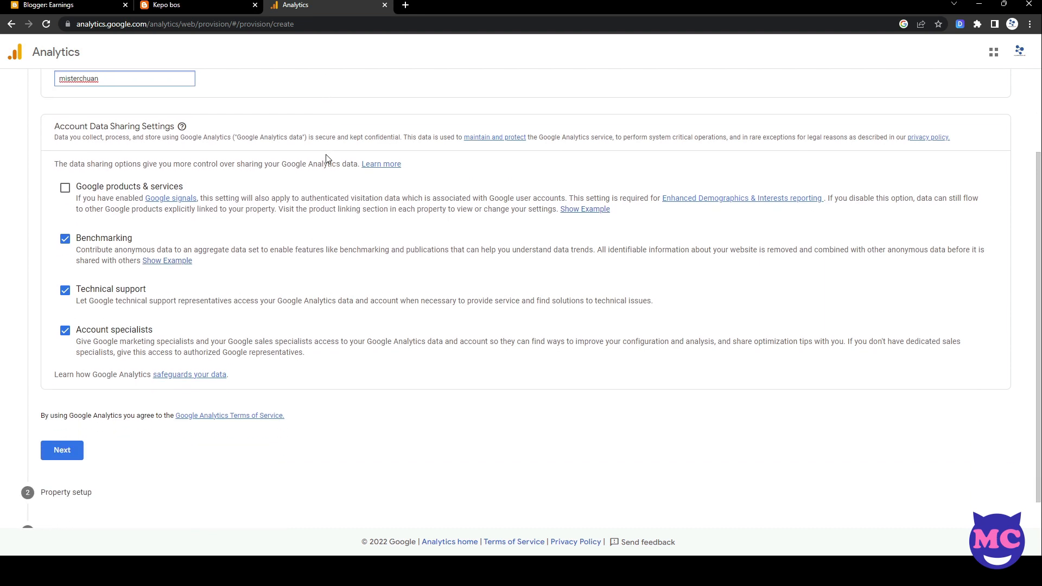
scroll(76, 451, down, 1)
click(77, 433)
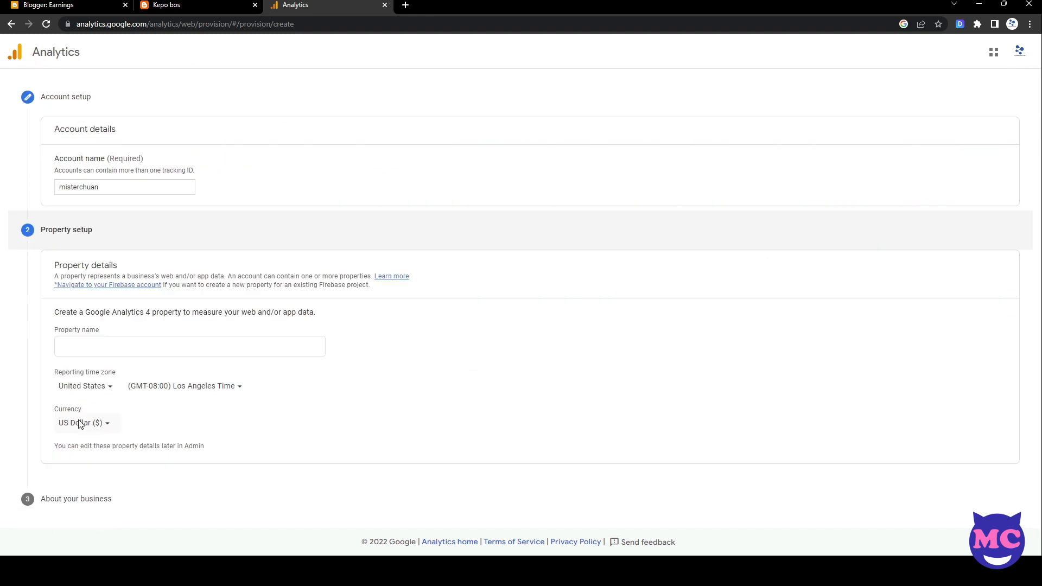
click(121, 251)
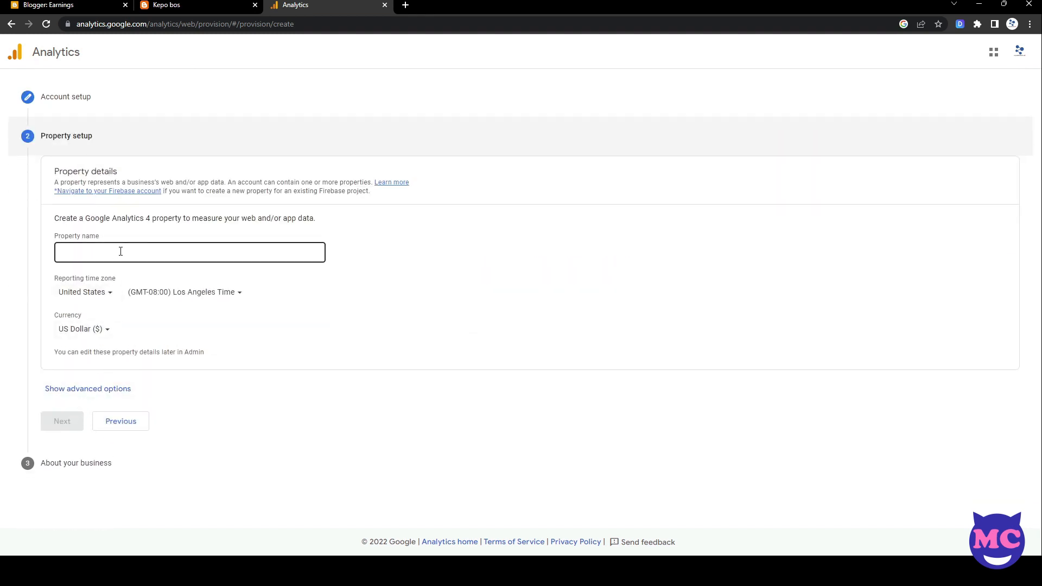
click(208, 4)
click(108, 24)
key(ctrl+c)
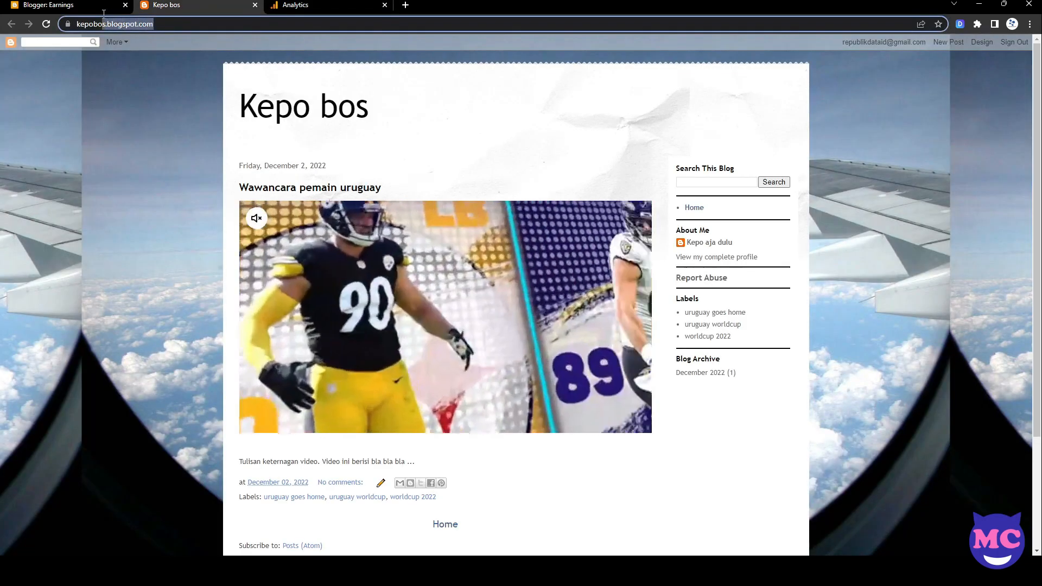
click(309, 6)
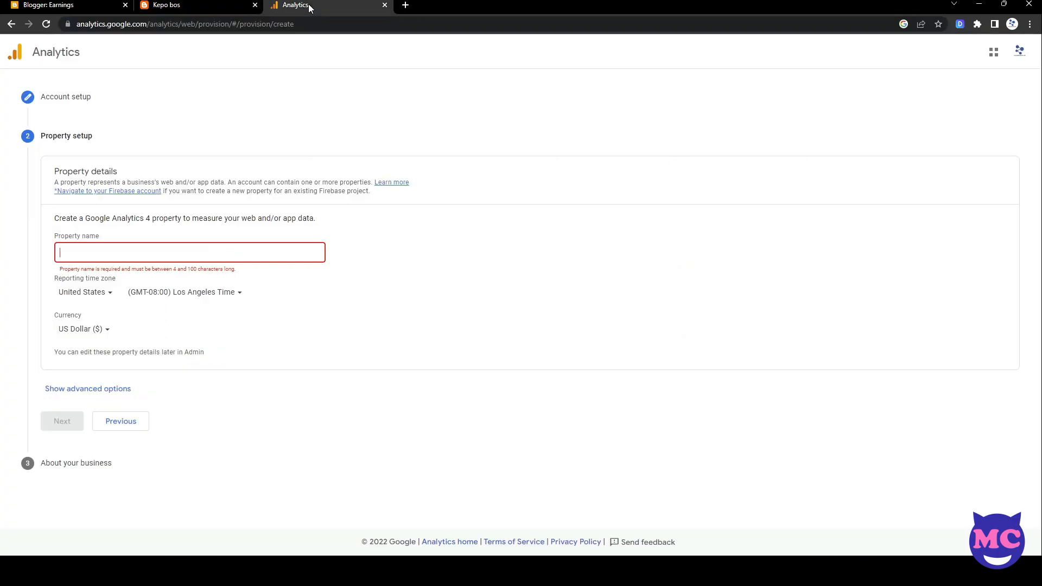
key(ctrl+v)
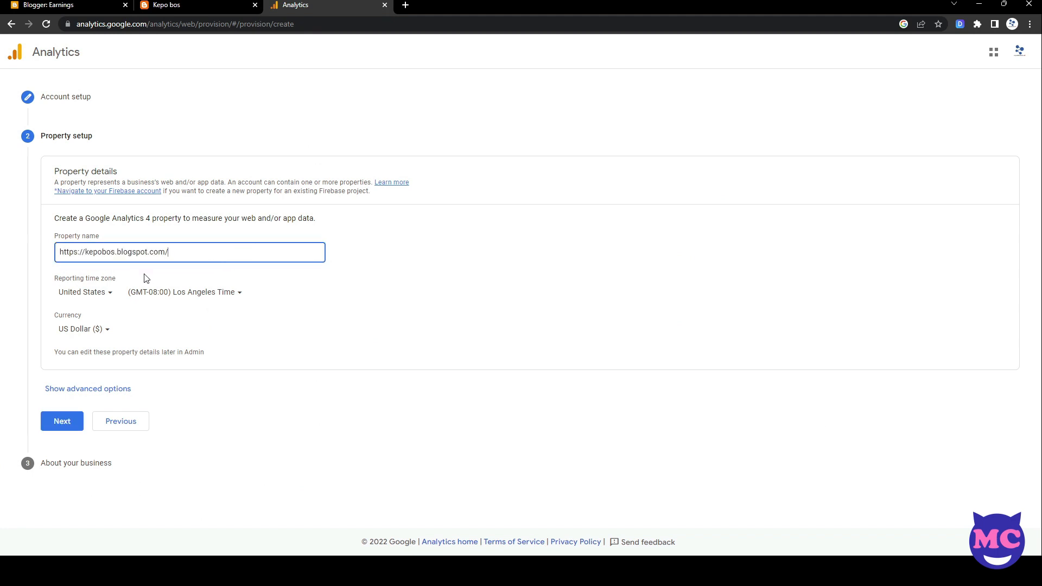
Set the property's reporting time zone to Indonesia, (GMT+07:00) Jakarta Time.
click(109, 301)
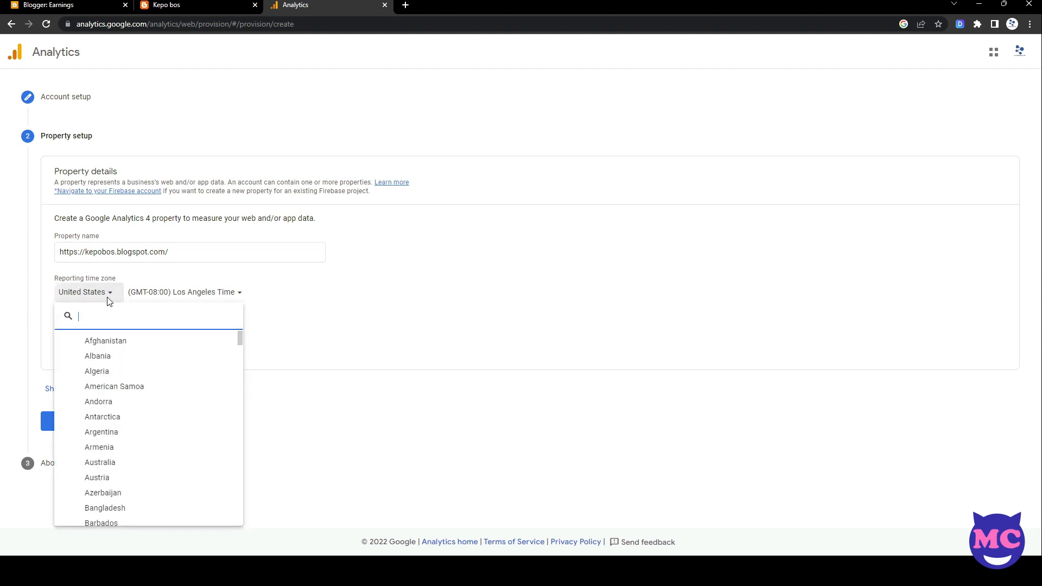
scroll(166, 417, down, 20)
scroll(170, 419, down, 3)
click(149, 436)
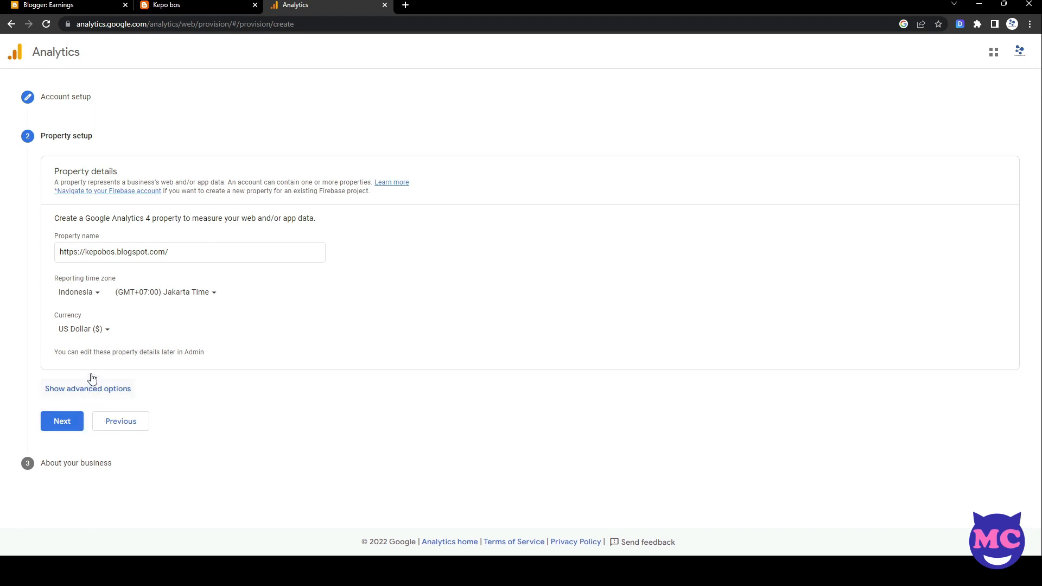
Choose the property's reporting currency and continue to the business information.
click(108, 330)
scroll(129, 209, down, 6)
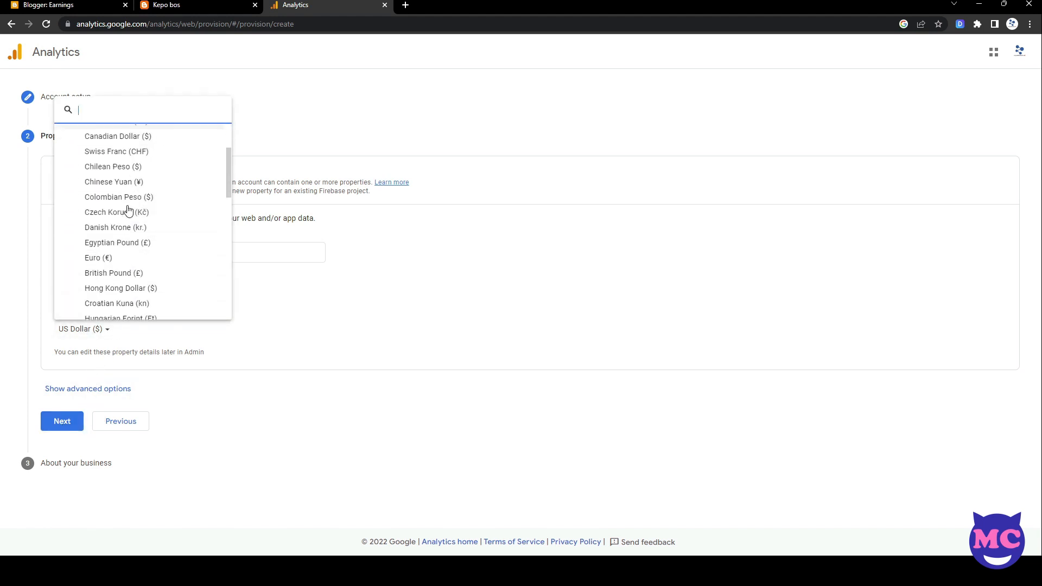
scroll(129, 209, down, 3)
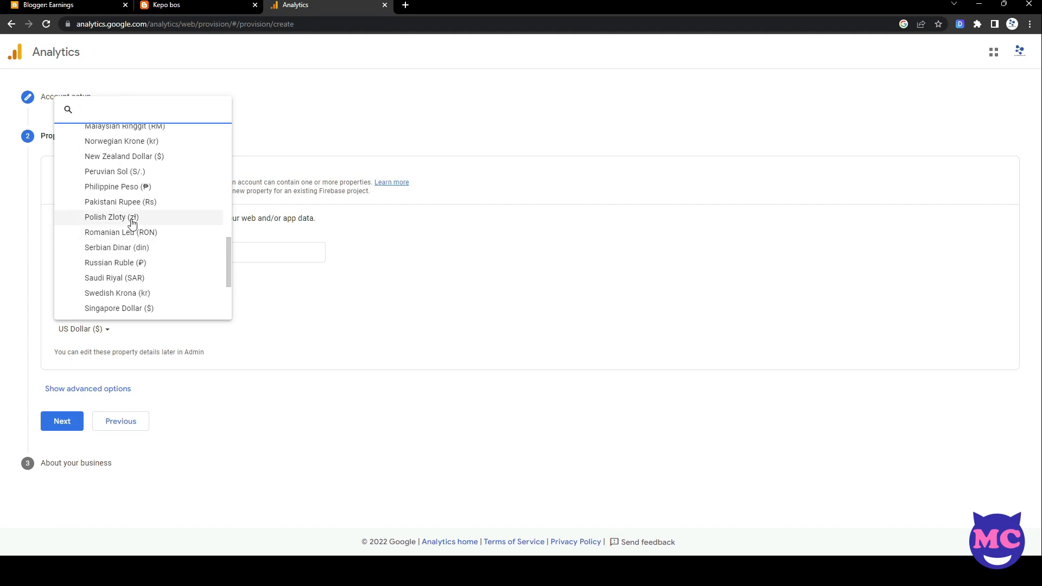
scroll(132, 222, up, 5)
click(139, 212)
click(70, 425)
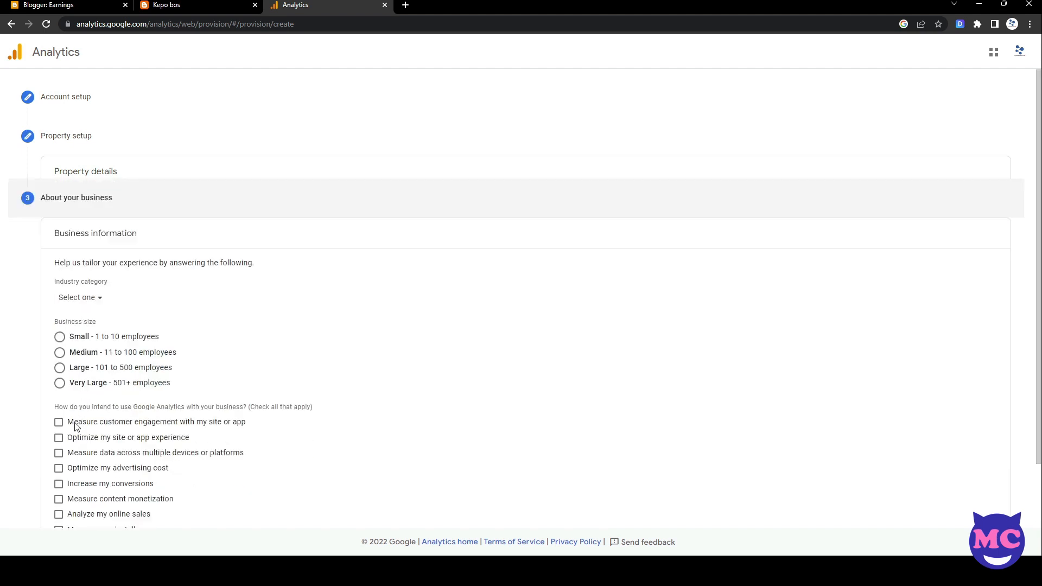
Set the business size to Small and select every intended use of Analytics except Analyze my online sales and Other.
click(149, 235)
click(150, 319)
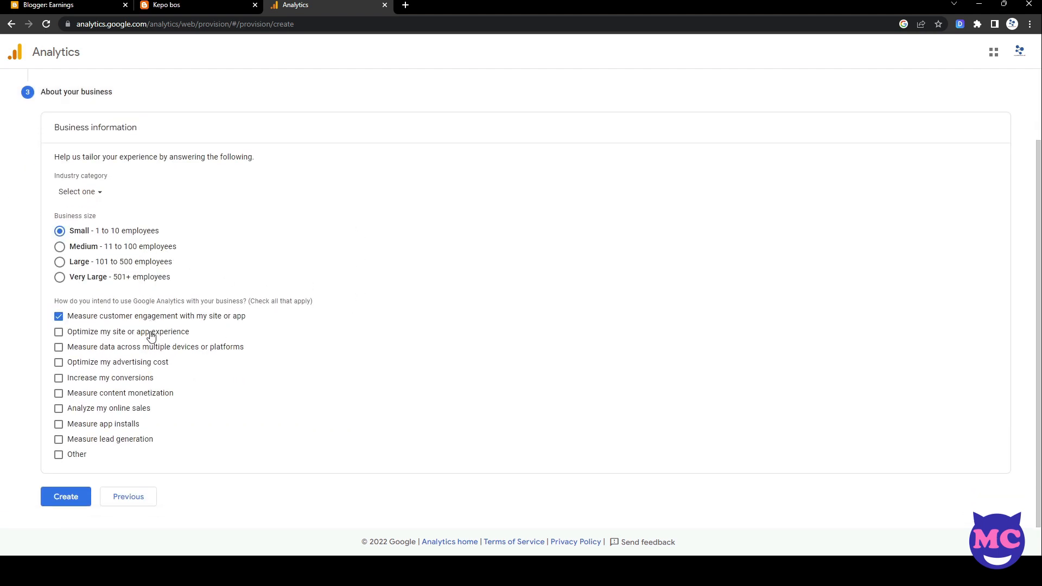
click(151, 336)
click(149, 348)
click(145, 364)
click(142, 381)
click(144, 395)
click(139, 411)
click(131, 426)
click(121, 440)
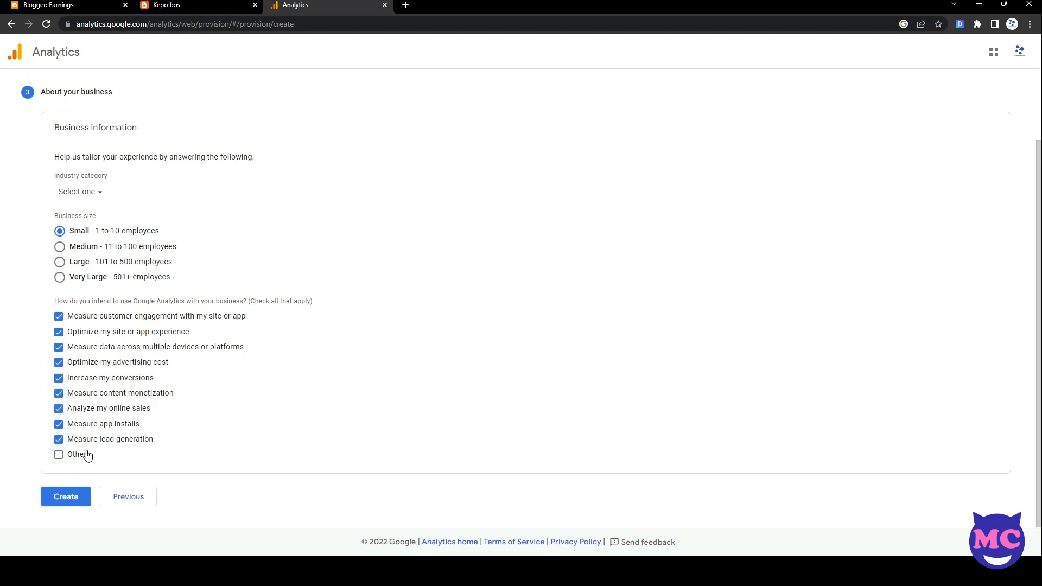
click(86, 456)
click(129, 414)
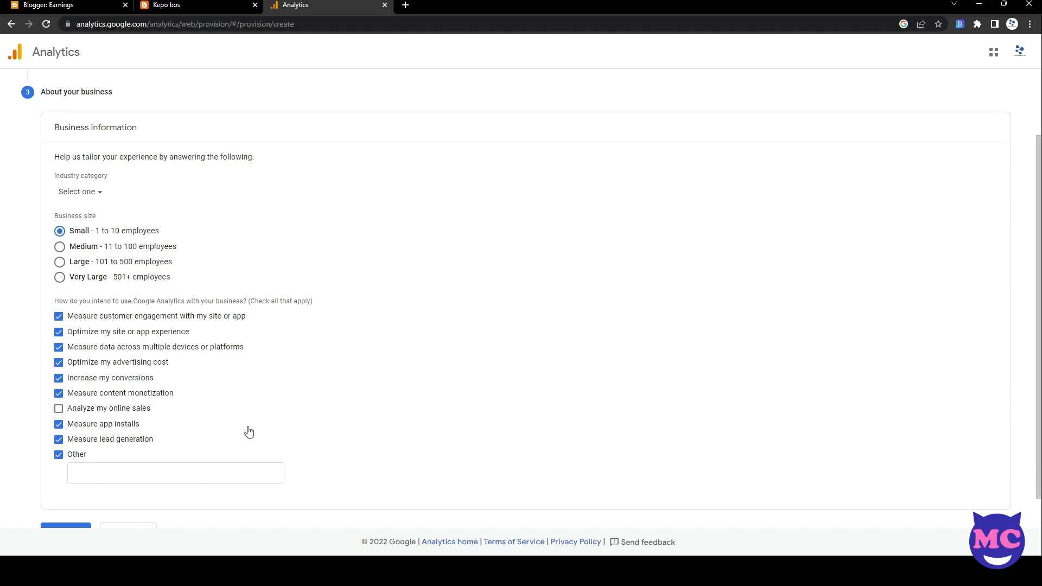
click(59, 455)
Create the property and accept the Google Analytics Terms of Service together with the Data Processing Terms.
click(64, 496)
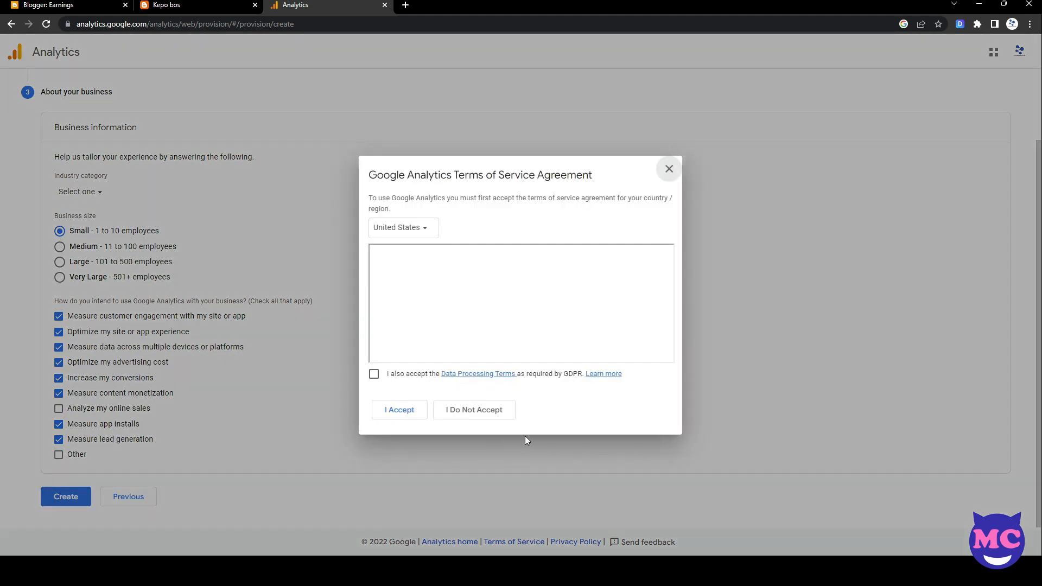
scroll(498, 268, down, 5)
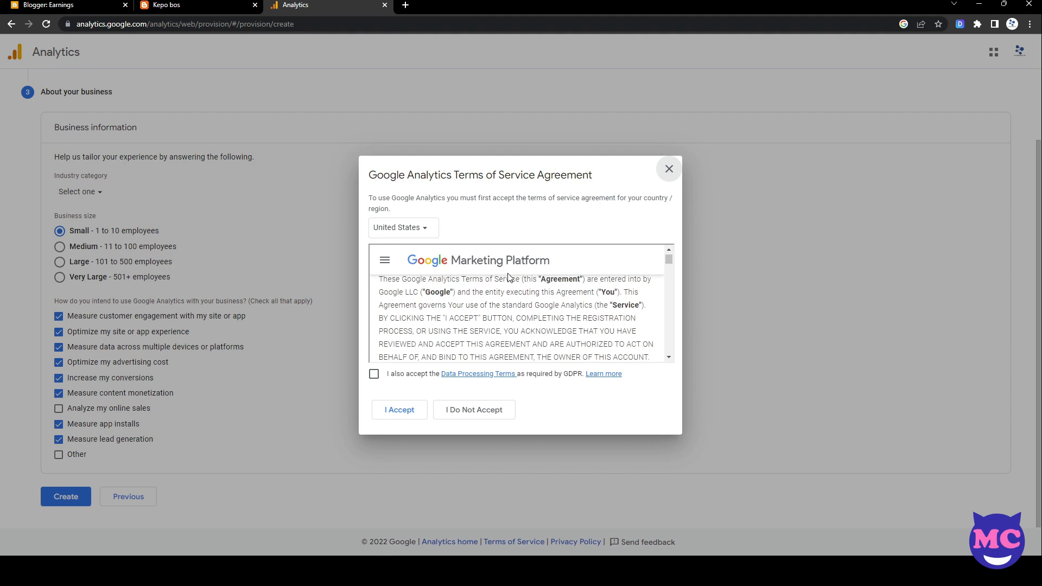
scroll(508, 277, down, 10)
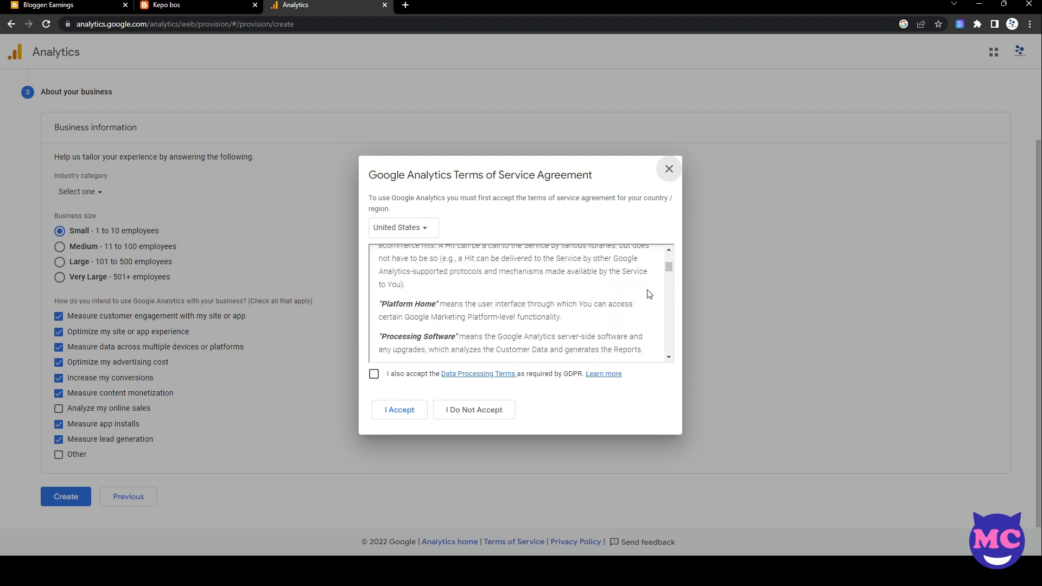
scroll(669, 268, down, 15)
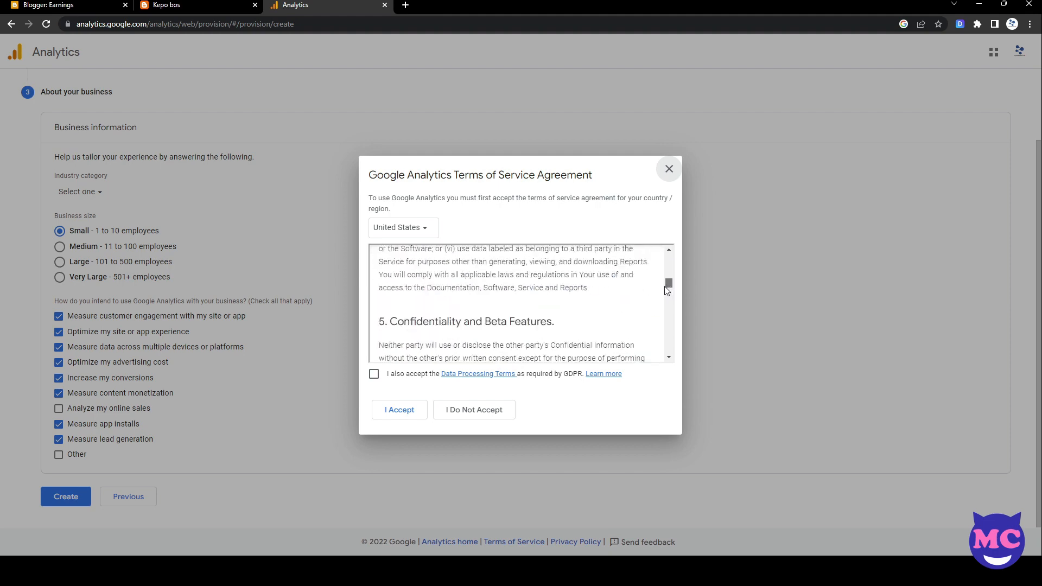
scroll(655, 342, down, 10)
click(374, 374)
click(404, 418)
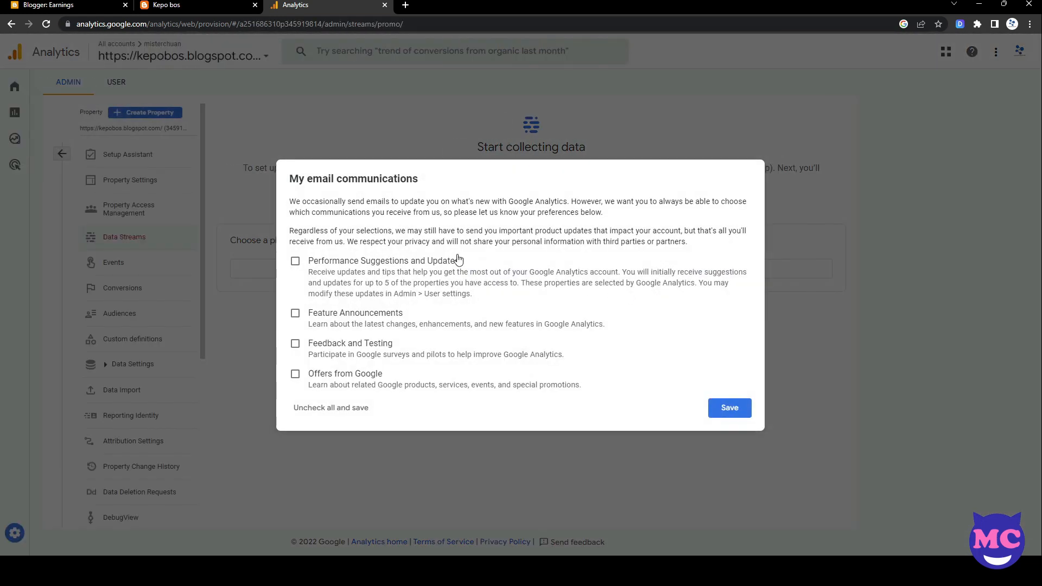
Save email preferences for Performance Suggestions and Updates, Feature Announcements, and Feedback and Testing, and dismiss the introductory guide.
click(341, 347)
click(339, 315)
click(350, 263)
click(729, 407)
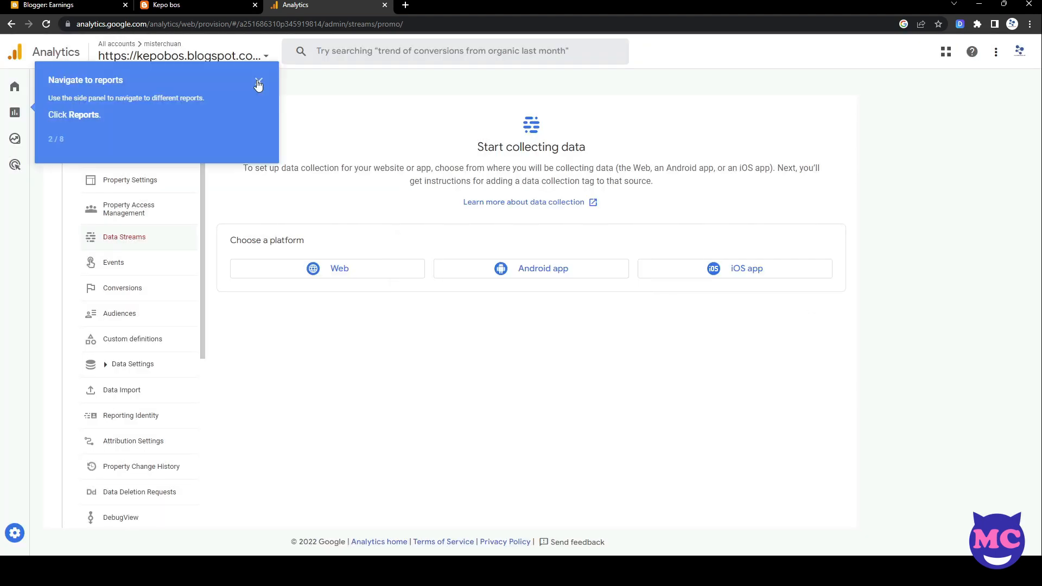
click(257, 83)
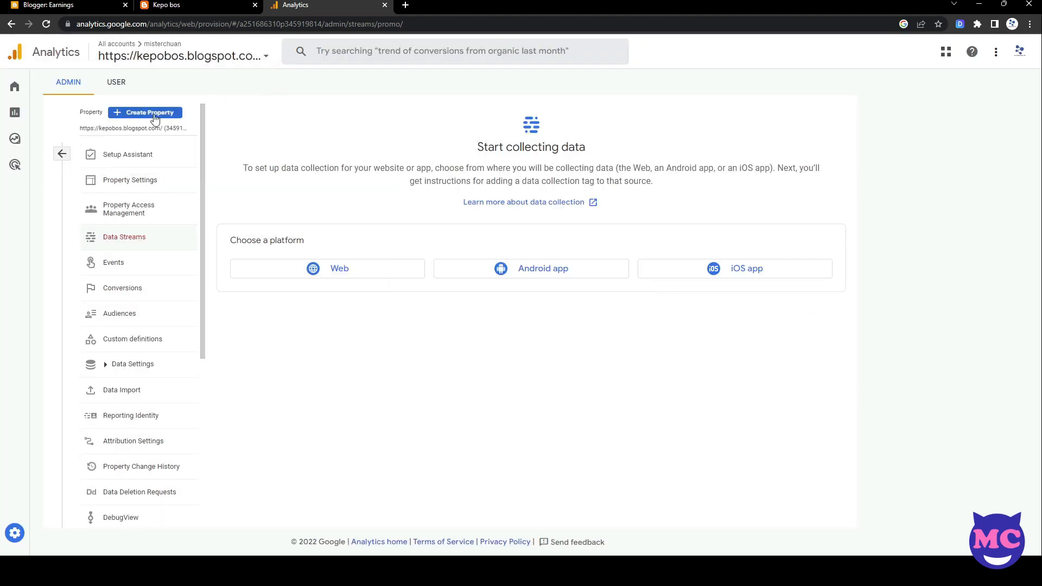
Create a web data stream named kepobos for the website kepobos.blogspot.com over https.
mouse_move(4, 118)
click(381, 277)
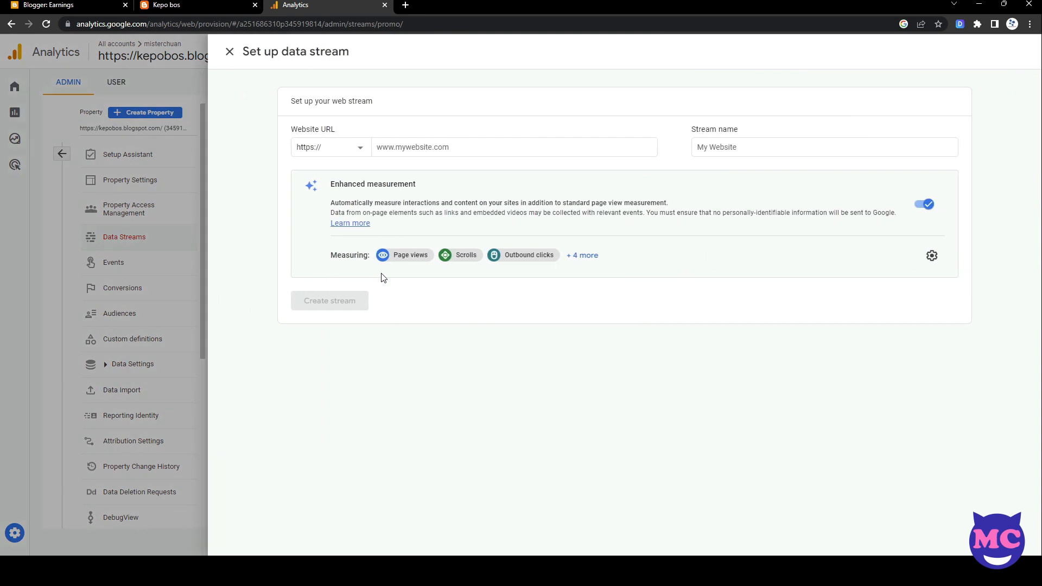
click(454, 148)
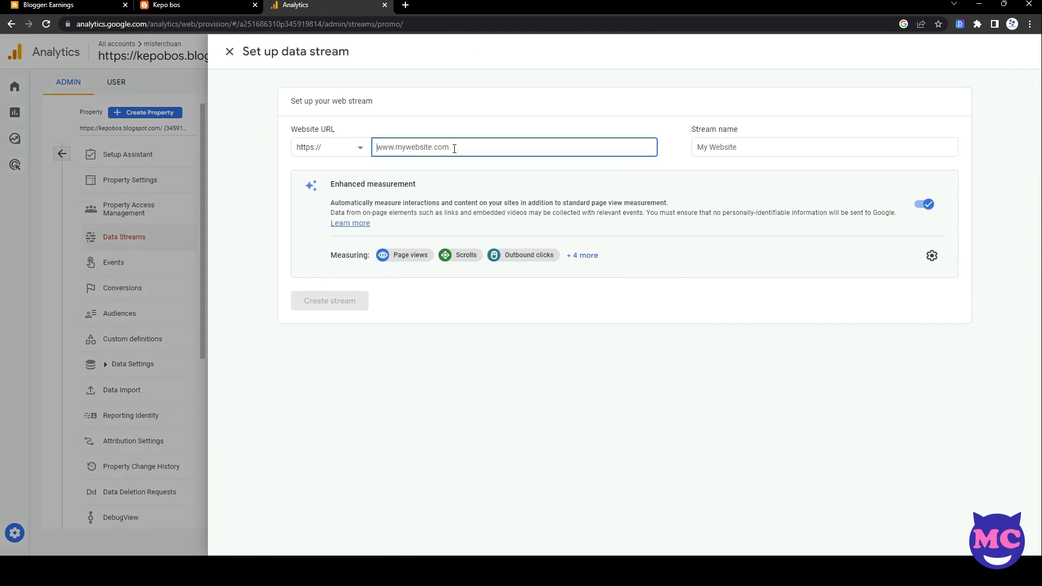
key(ctrl+v)
drag(401, 147, 353, 144)
key(BackSpace)
click(746, 147)
text(kep)
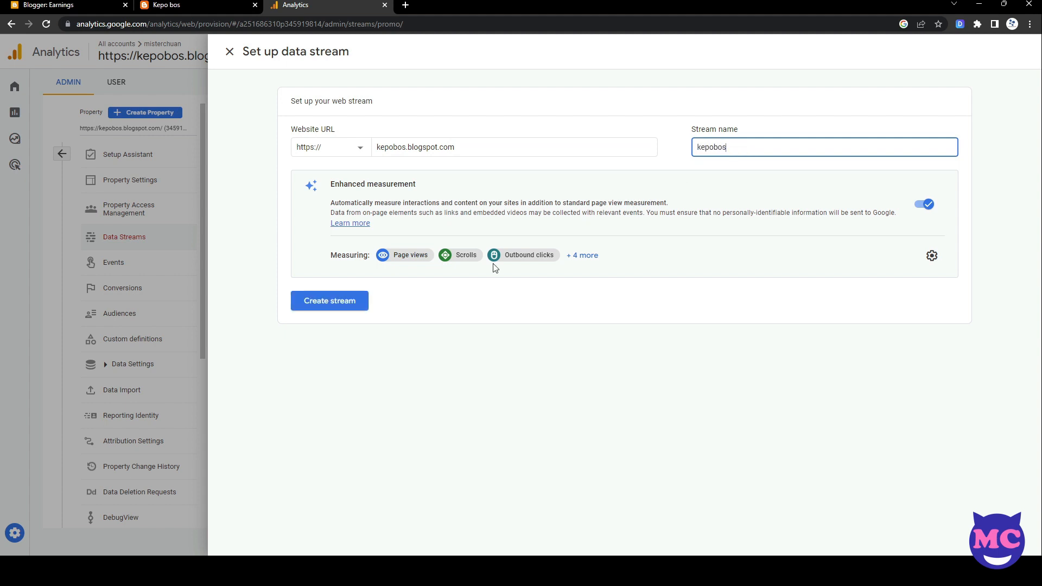
click(361, 300)
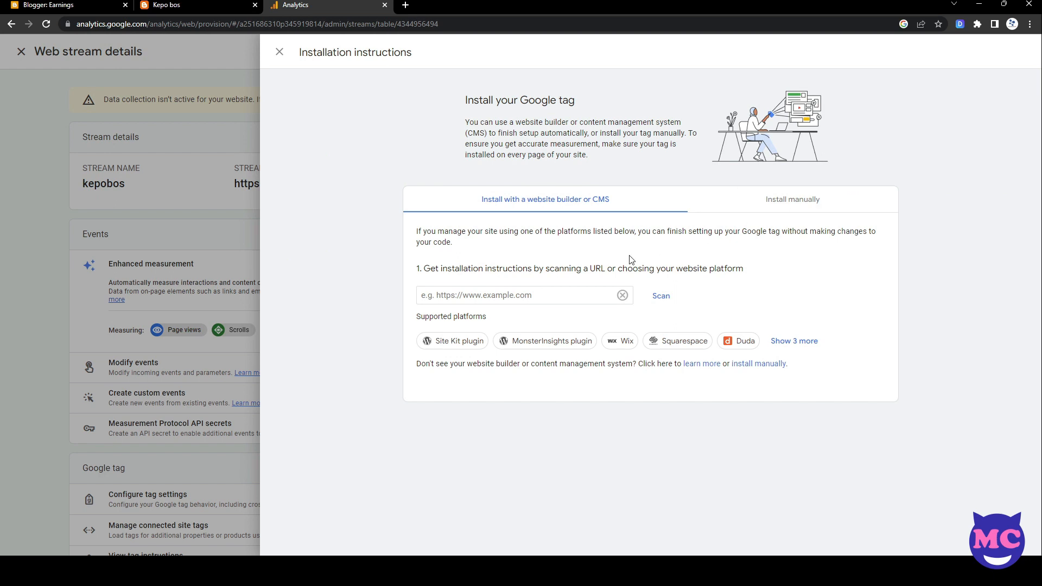
click(533, 295)
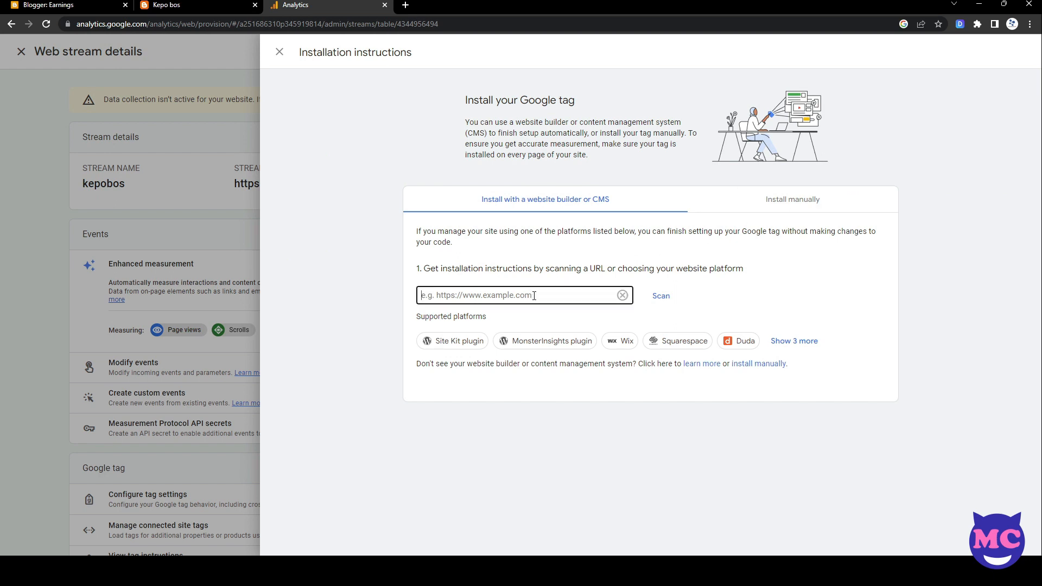
text(https://kepobos.blogspot.com/)
click(660, 296)
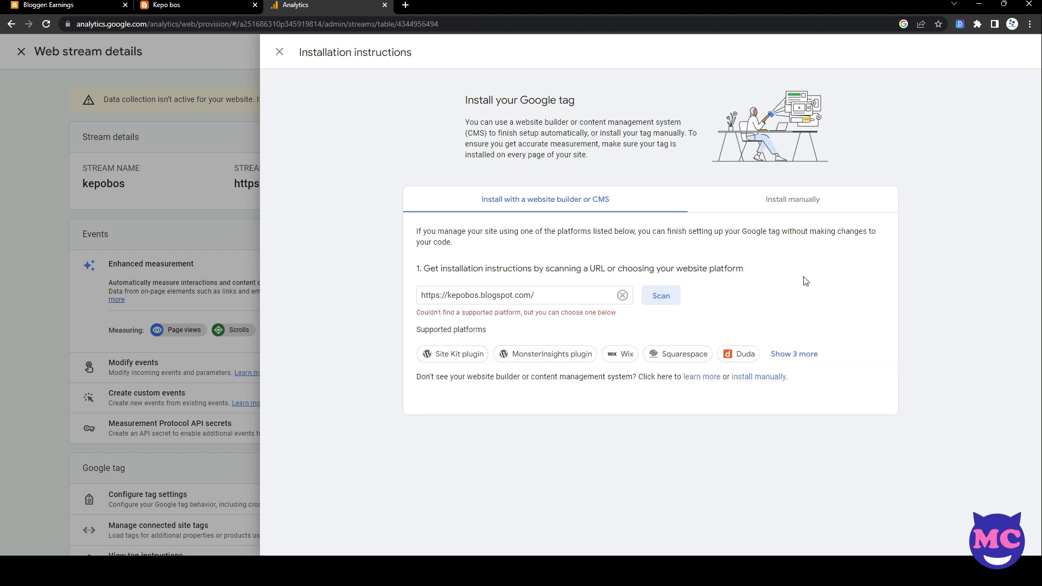
Show the manual installation instructions and copy the complete Google tag code.
click(770, 378)
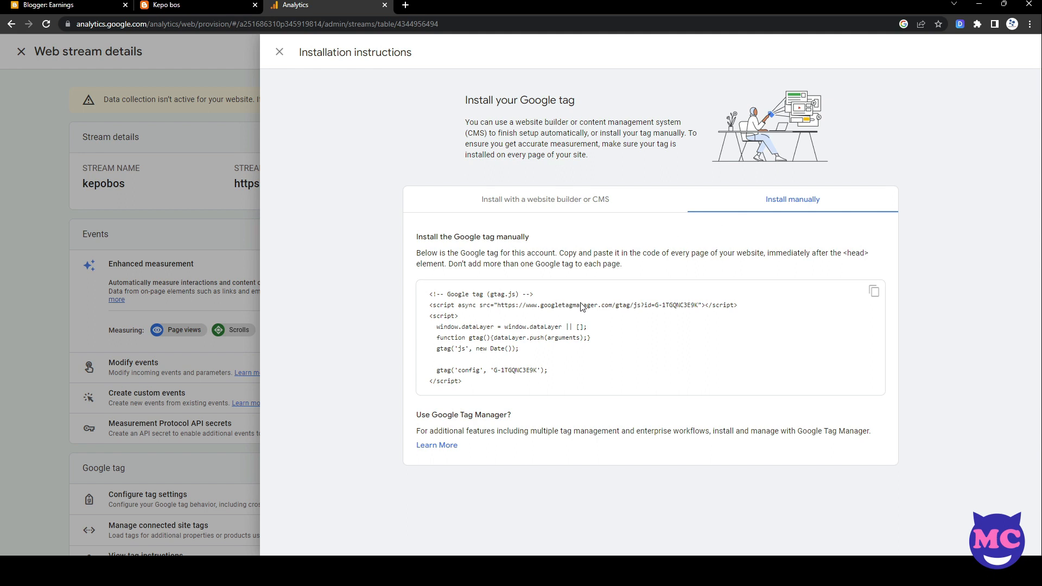
drag(465, 386, 428, 296)
key(ctrl+c)
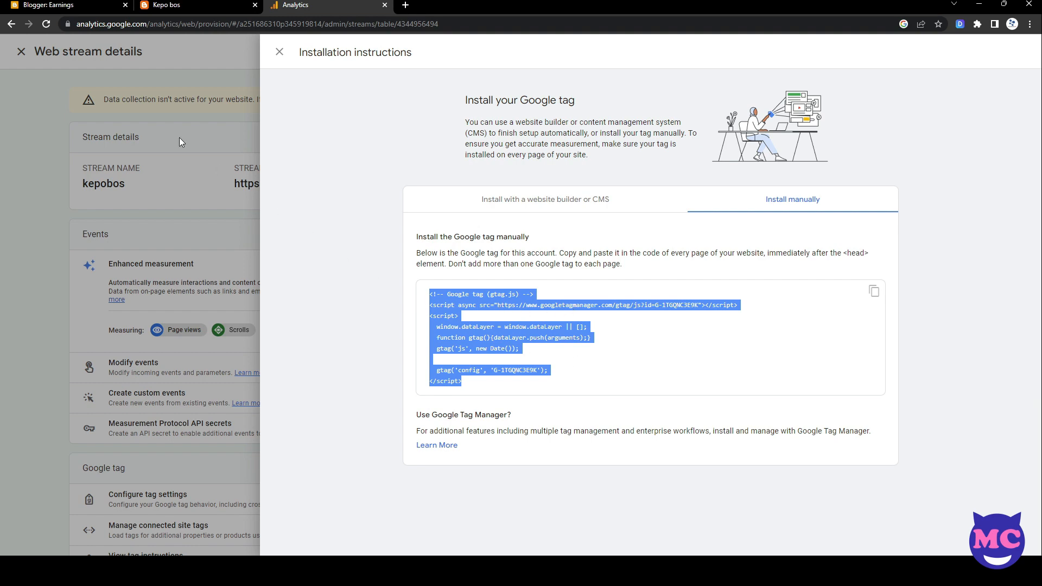
Switch to Blogger and open the Kepo bos theme's HTML for editing.
click(185, 7)
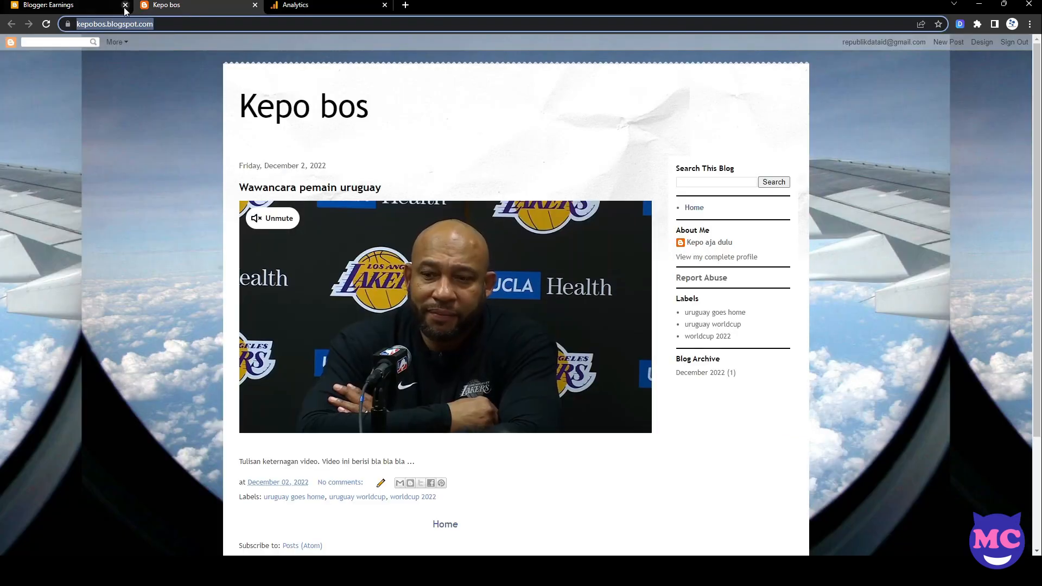
click(100, 7)
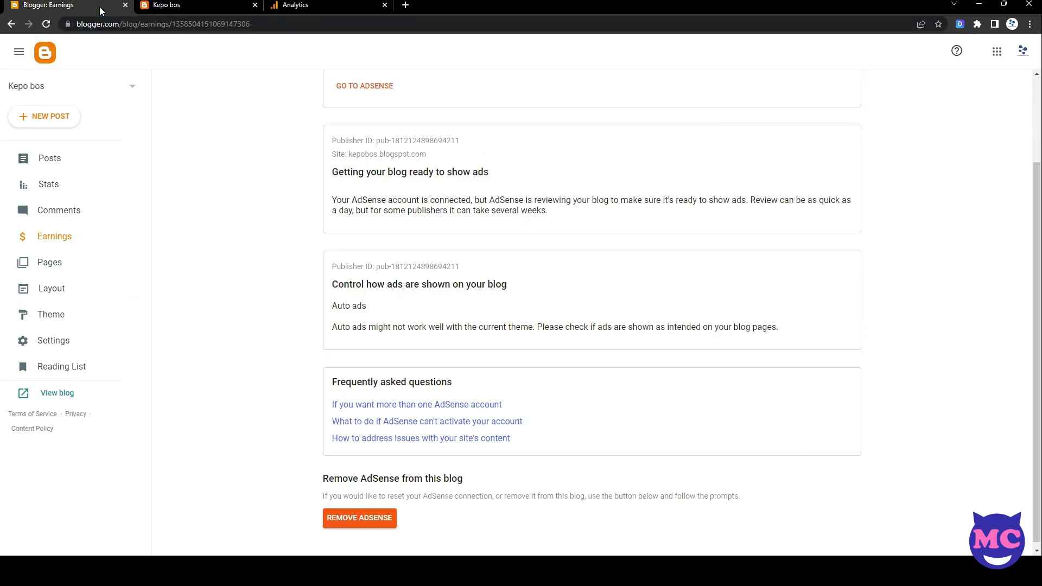
click(61, 323)
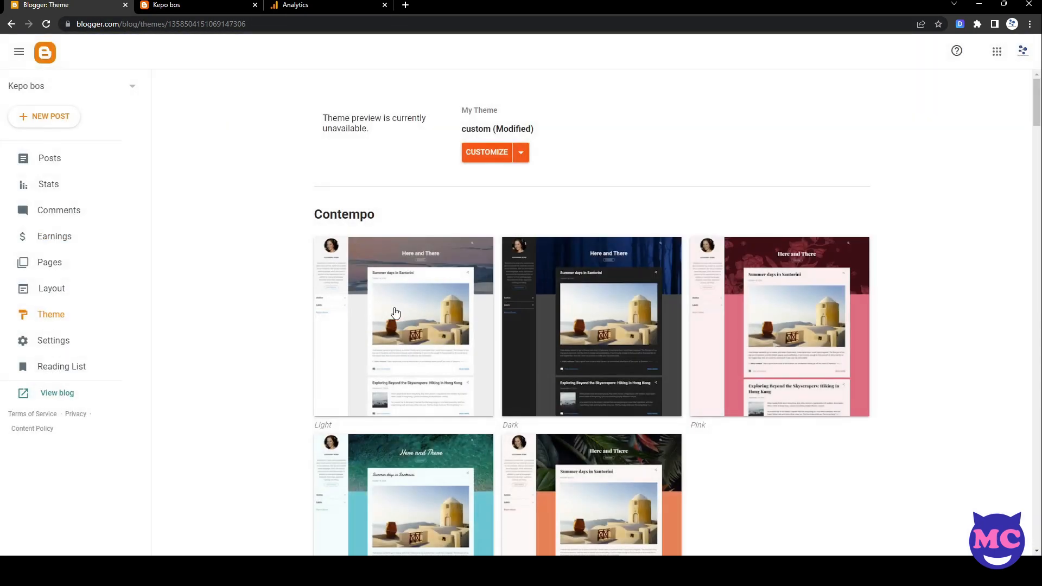
click(521, 154)
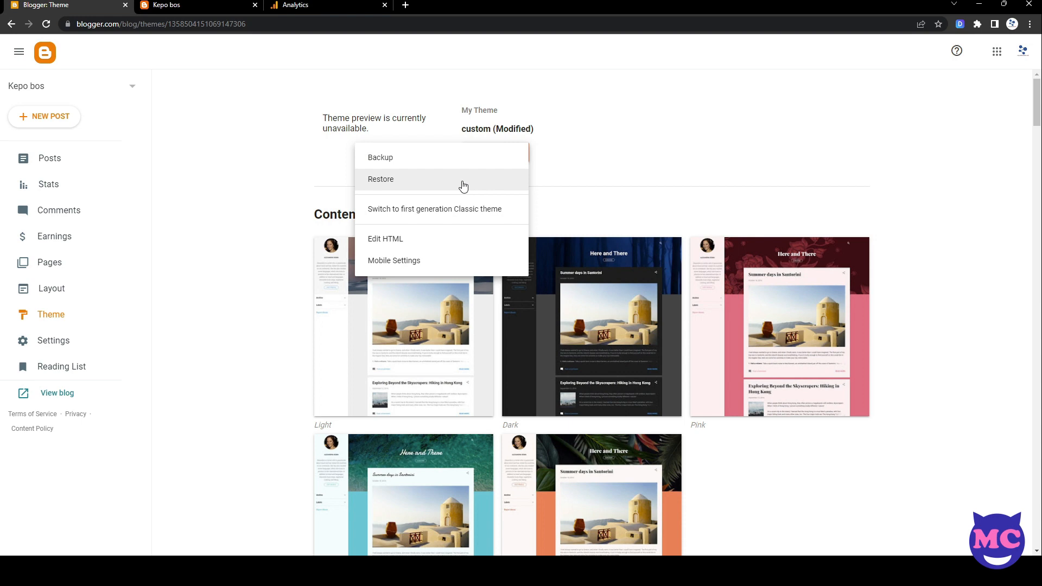
click(433, 241)
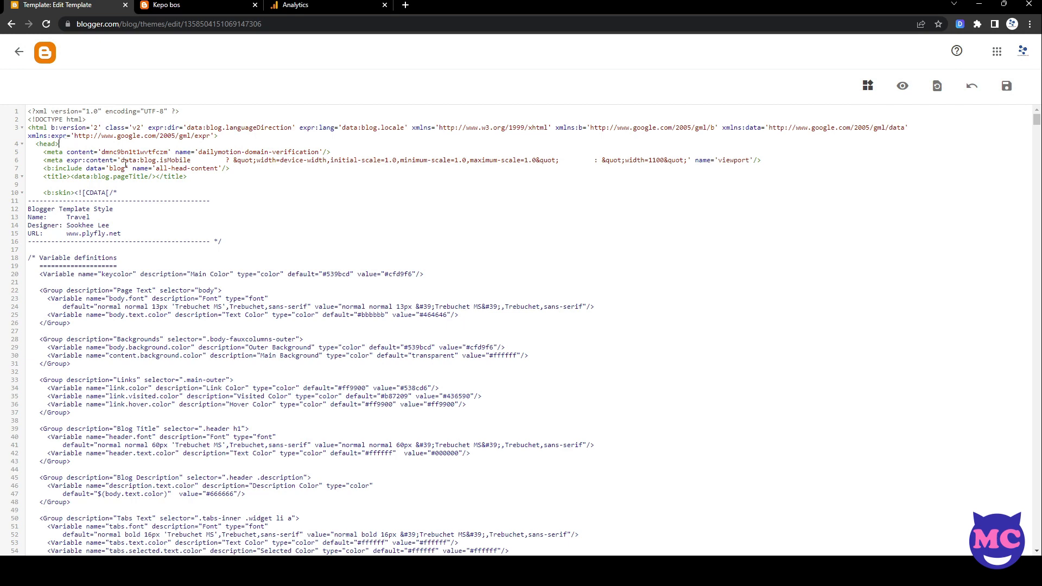
Insert the copied Google tag directly after the <head> element, save the theme and leave the HTML editor.
key(Return)
key(ctrl+v)
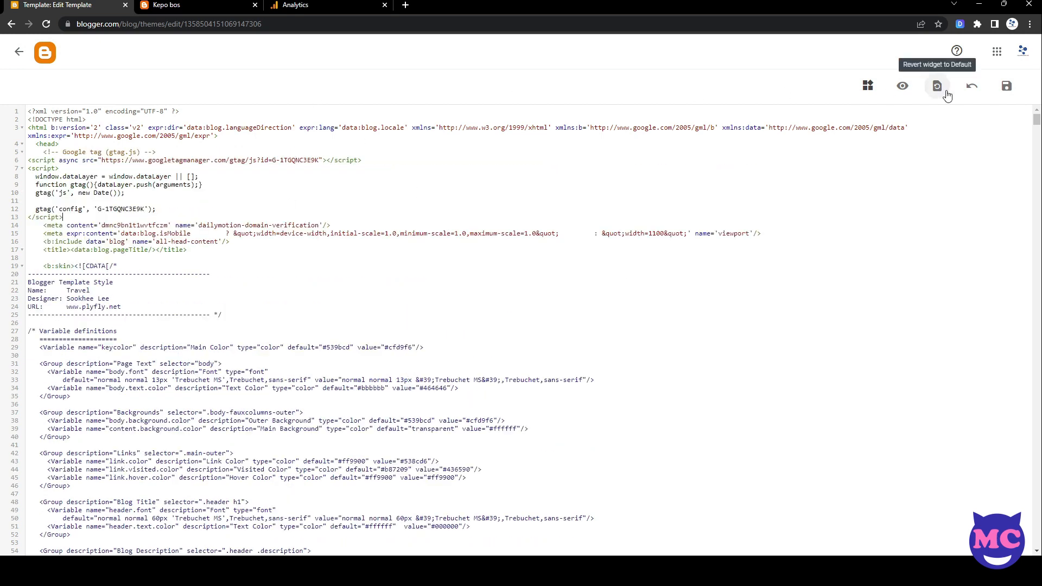
click(1004, 90)
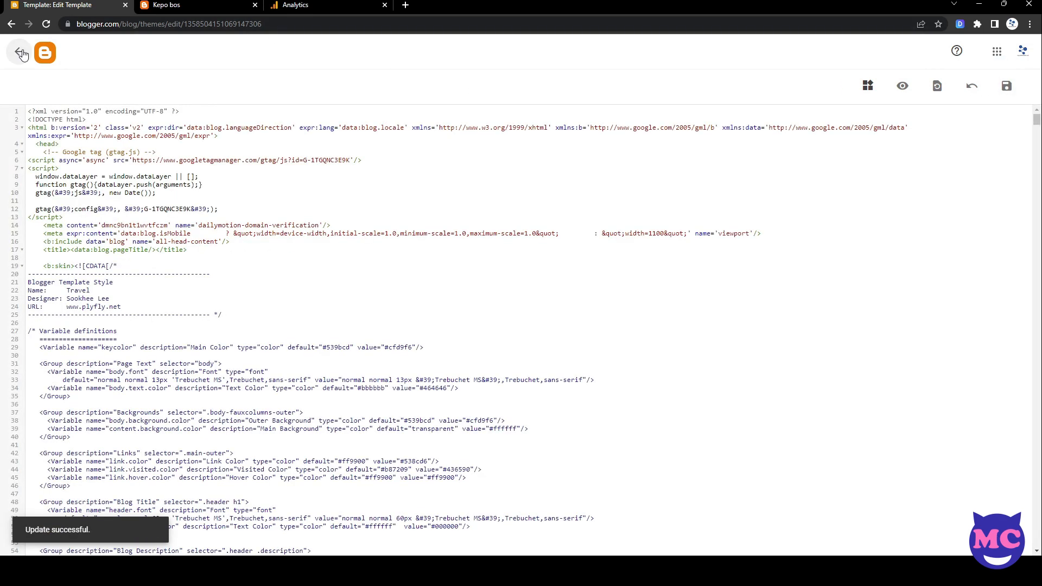
click(21, 54)
Search the web for google search console, open Google Search Console and start its setup.
click(313, 5)
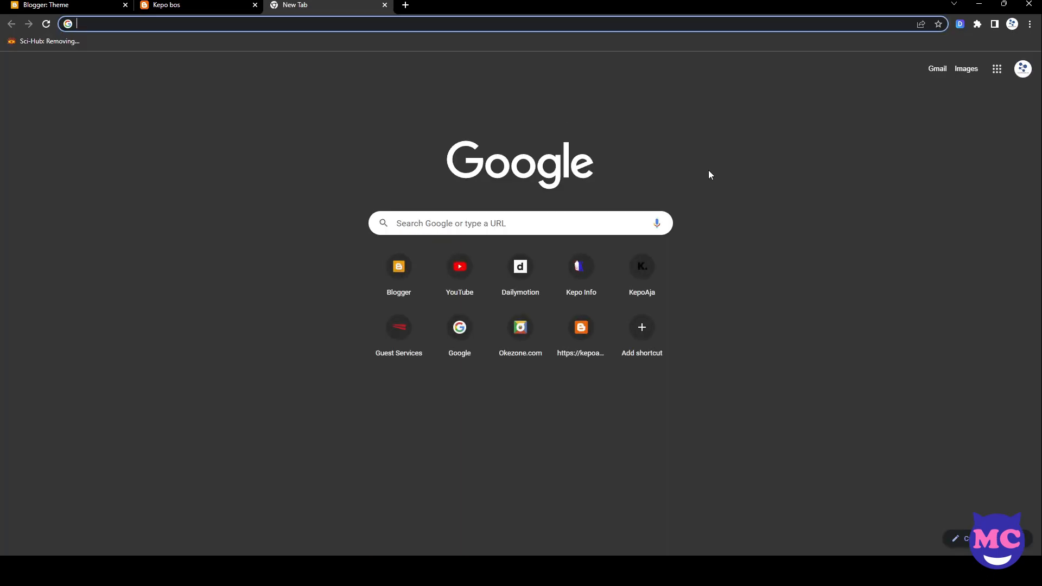
text(goog)
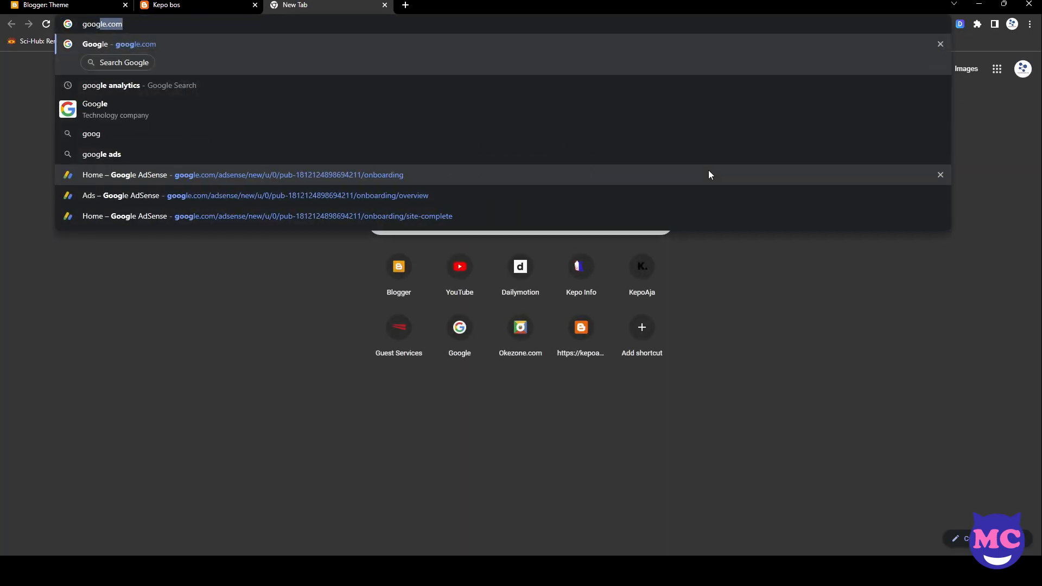
text(le search co)
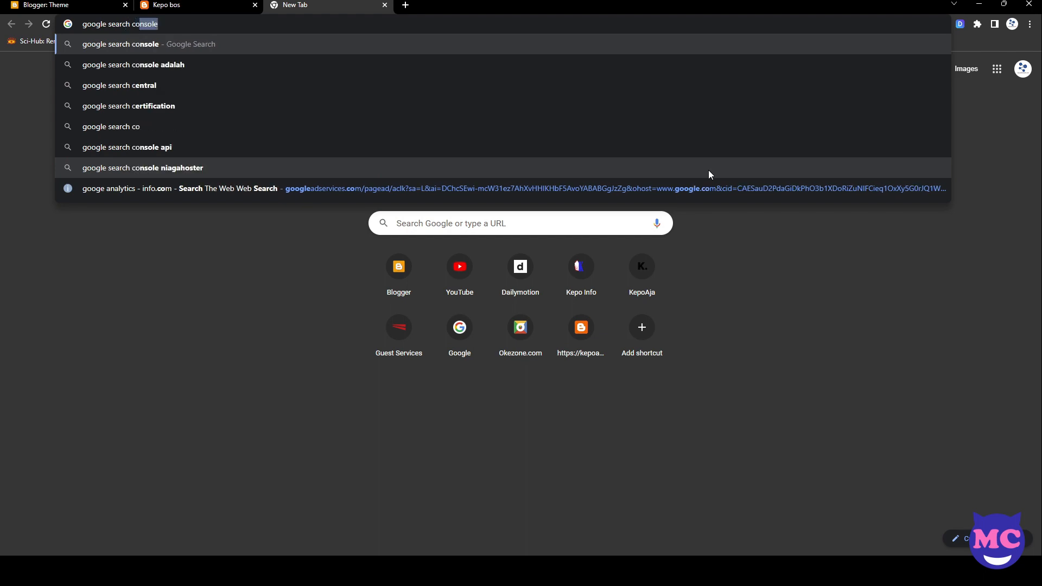
text(nsole)
key(Return)
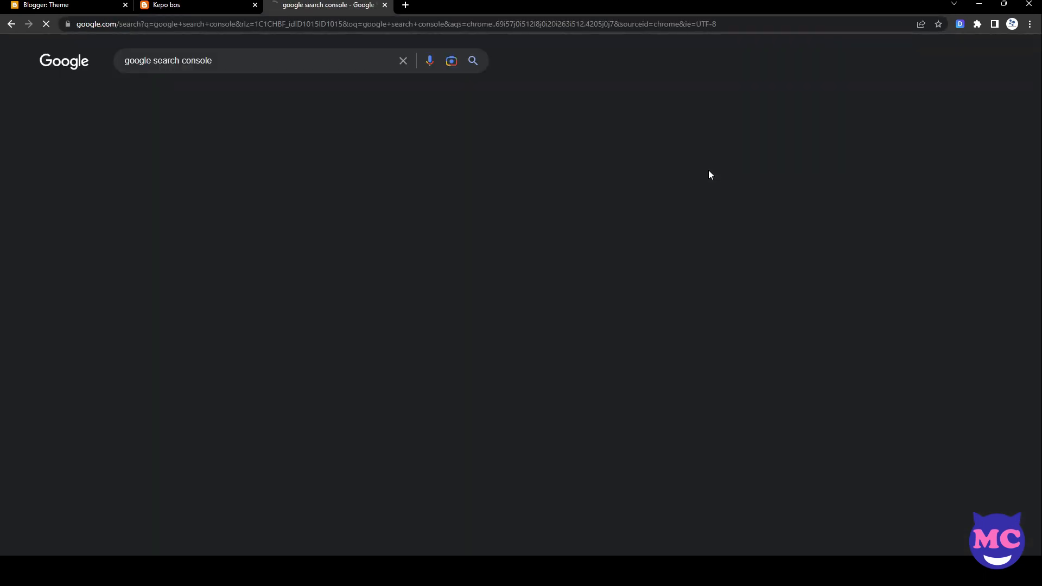
click(261, 166)
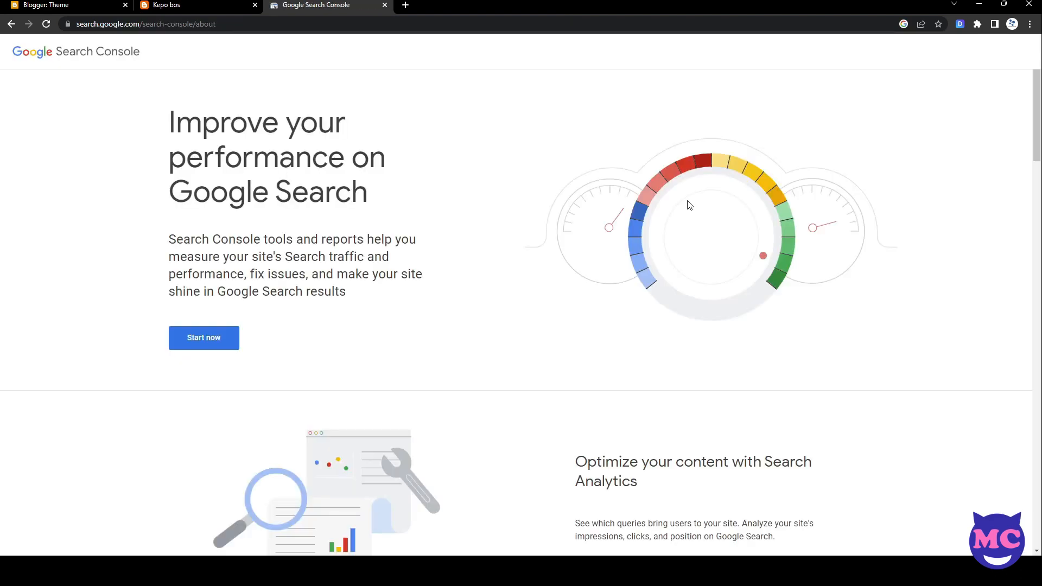
click(185, 340)
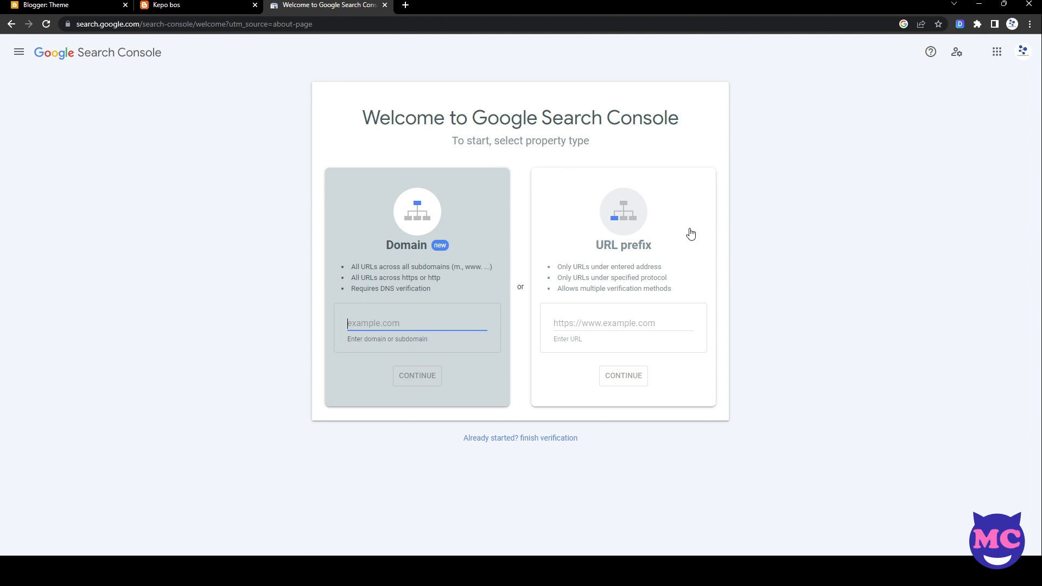
Add kepobos.blogspot.com as a Domain property and go to the property.
key(ctrl+v)
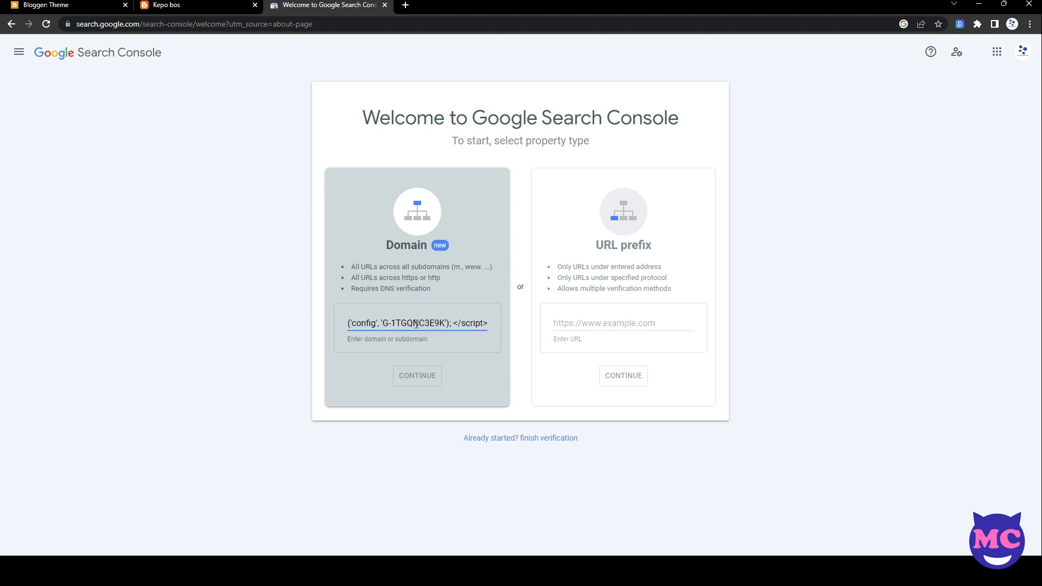
key(ctrl+a)
text(kepob)
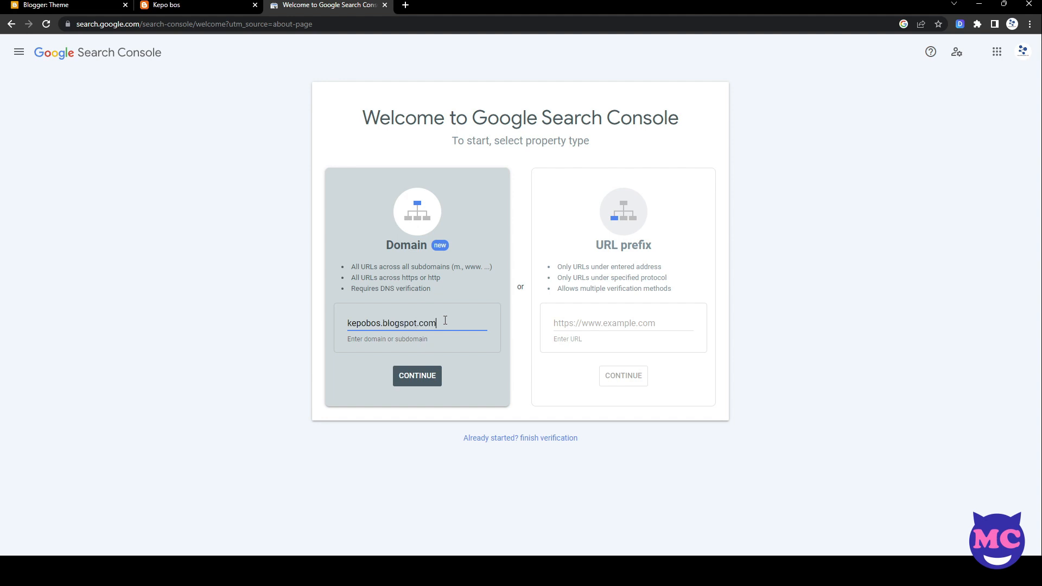
click(438, 381)
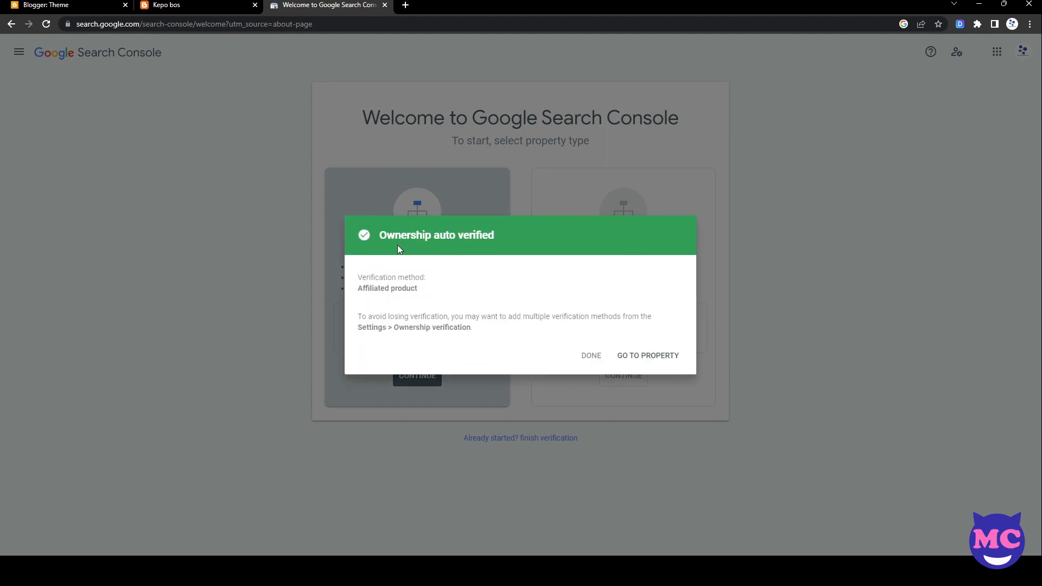
click(666, 362)
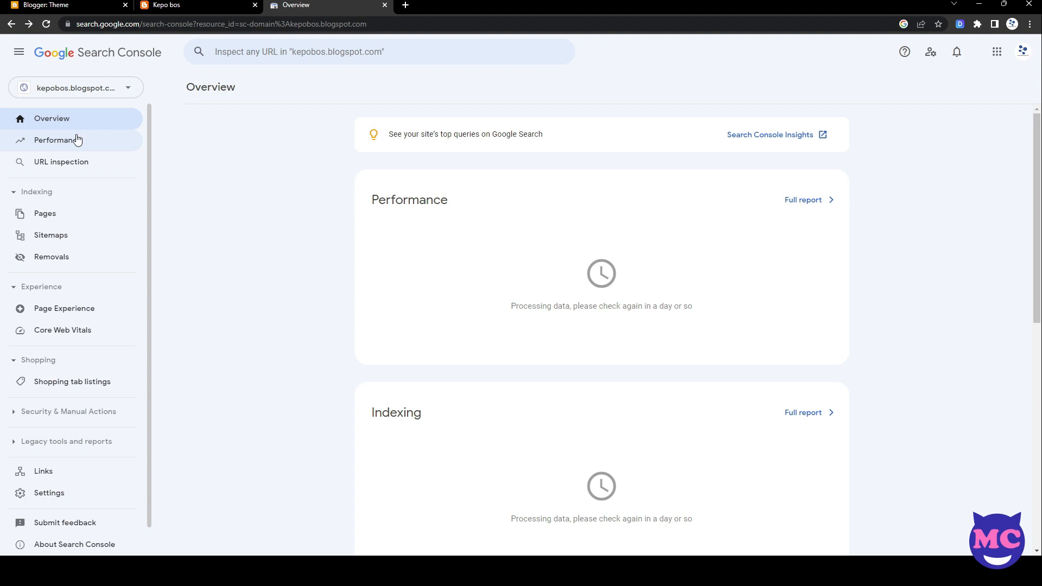
Inspect the URL kepobos.blogspot.com in Search Console and dismiss the welcome dialog.
click(77, 161)
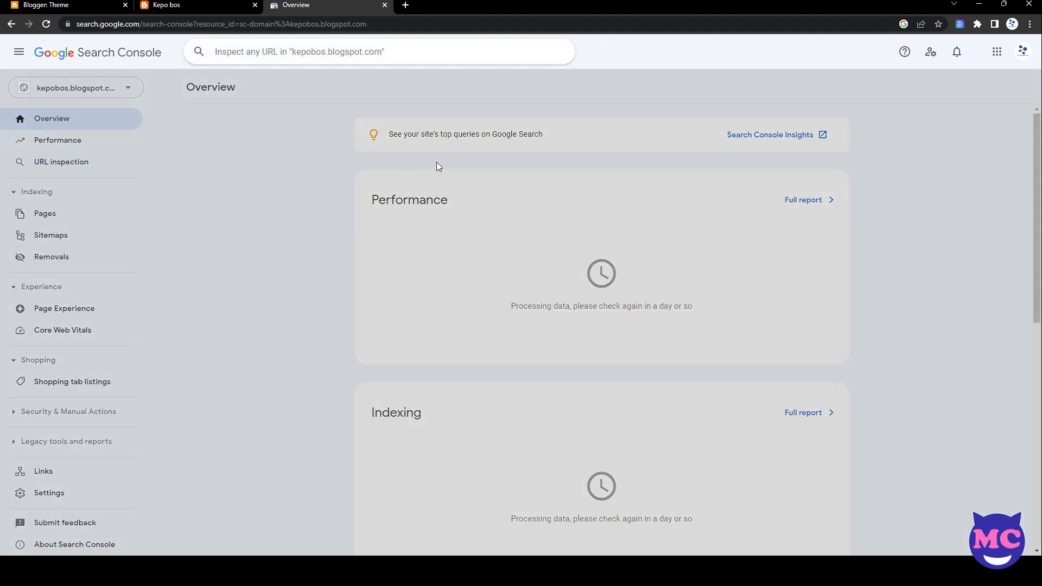
key(ctrl+v)
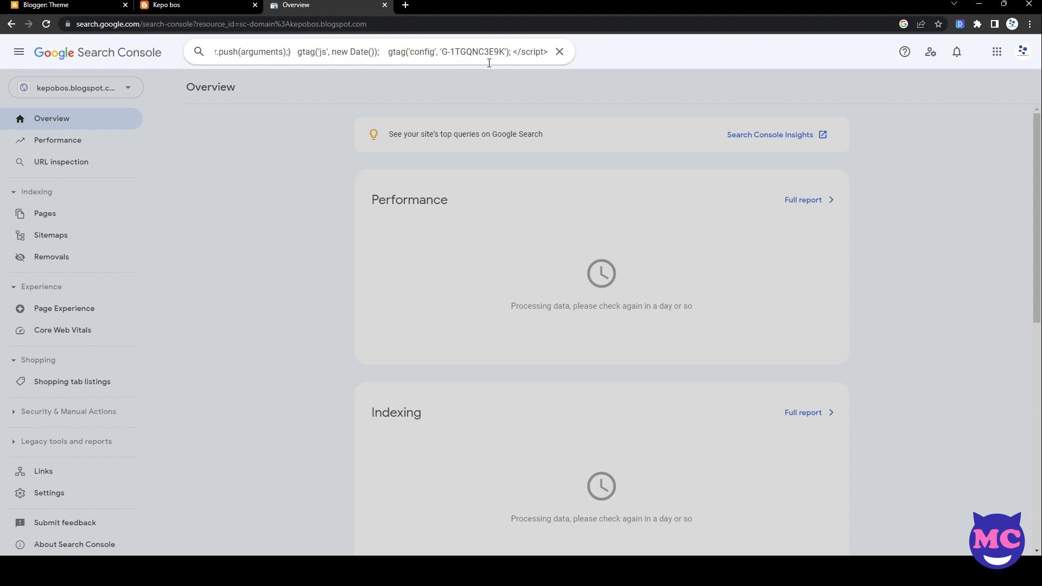
key(ctrl+a)
text(ke)
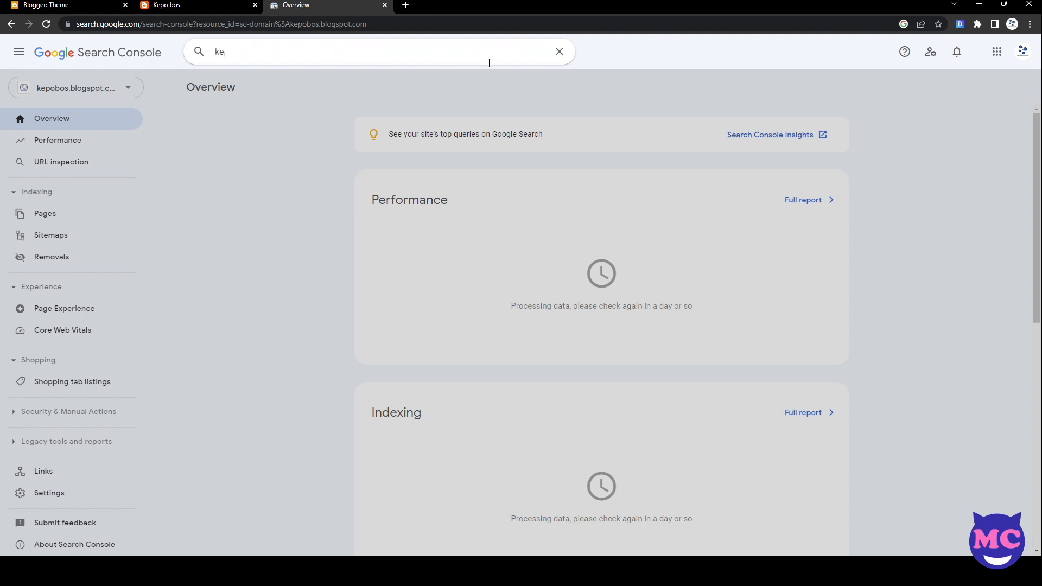
text(pobos.blogp)
key(Return)
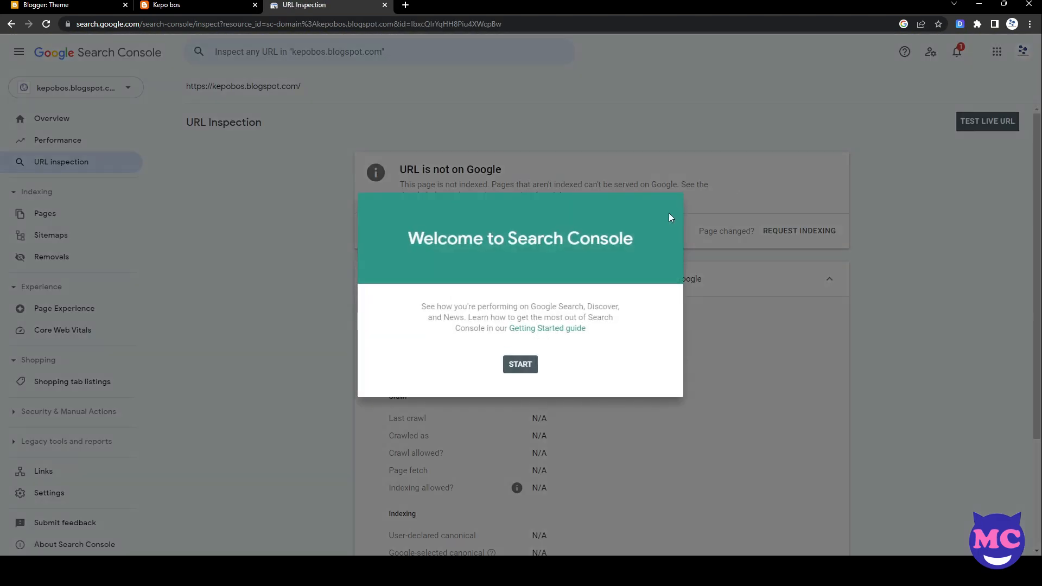
click(522, 362)
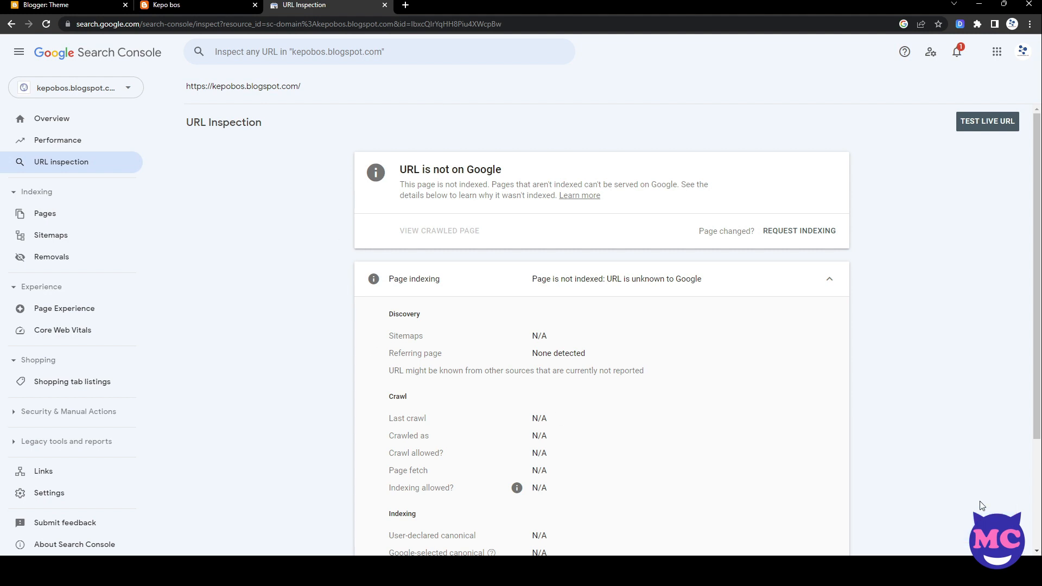
Search Google for site:kepobos.blogspot.com in a new tab to check whether the blog is indexed.
click(406, 6)
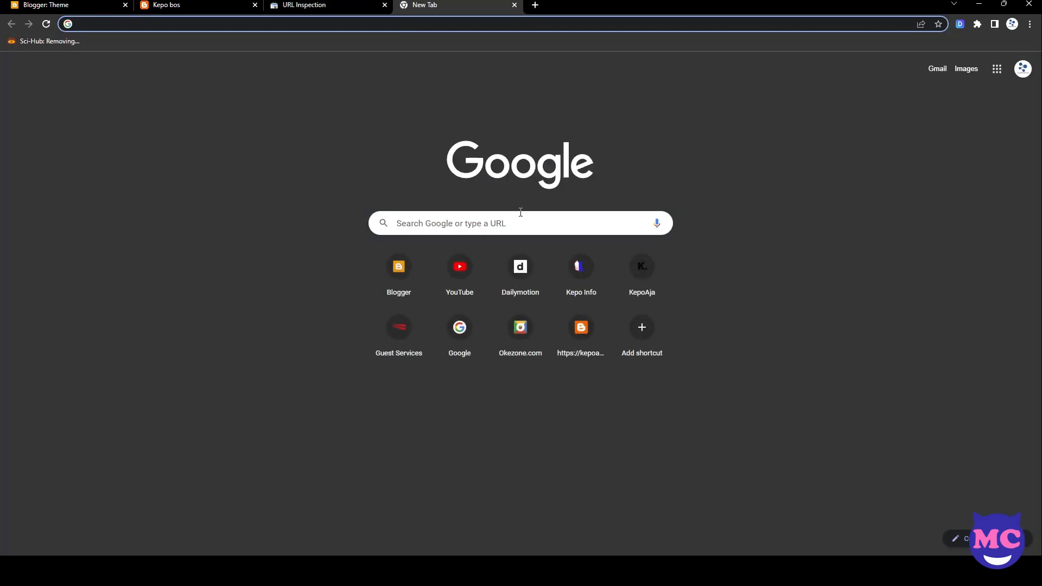
click(521, 222)
text(sit)
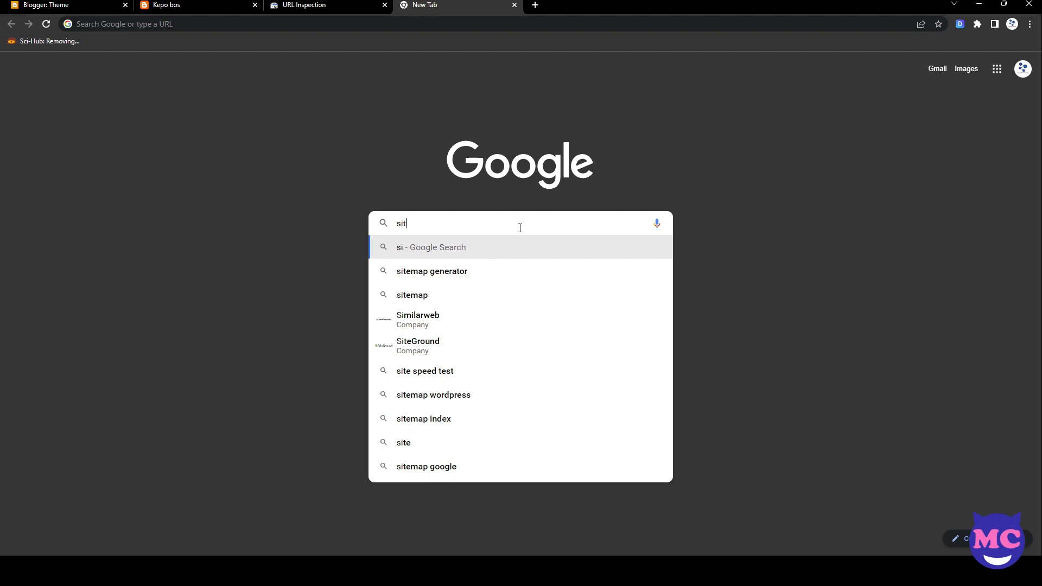
text(e:kep)
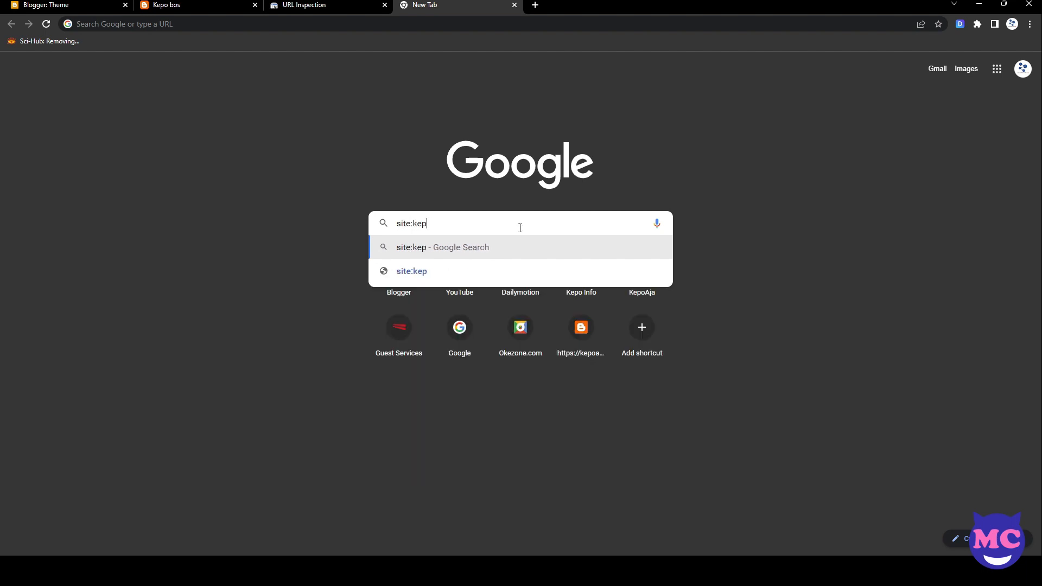
text(obos.blog)
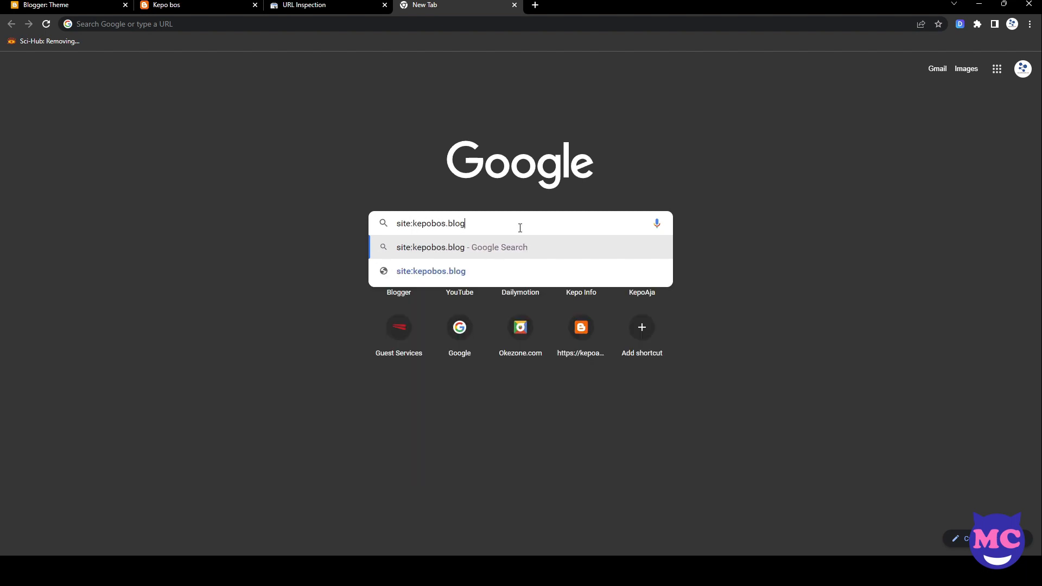
text(spot.com)
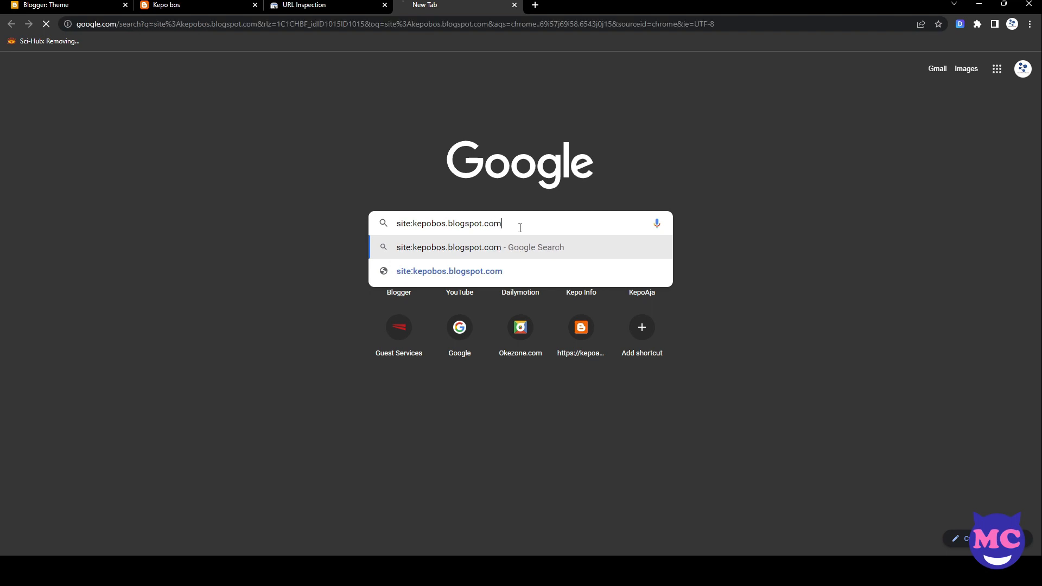
key(Return)
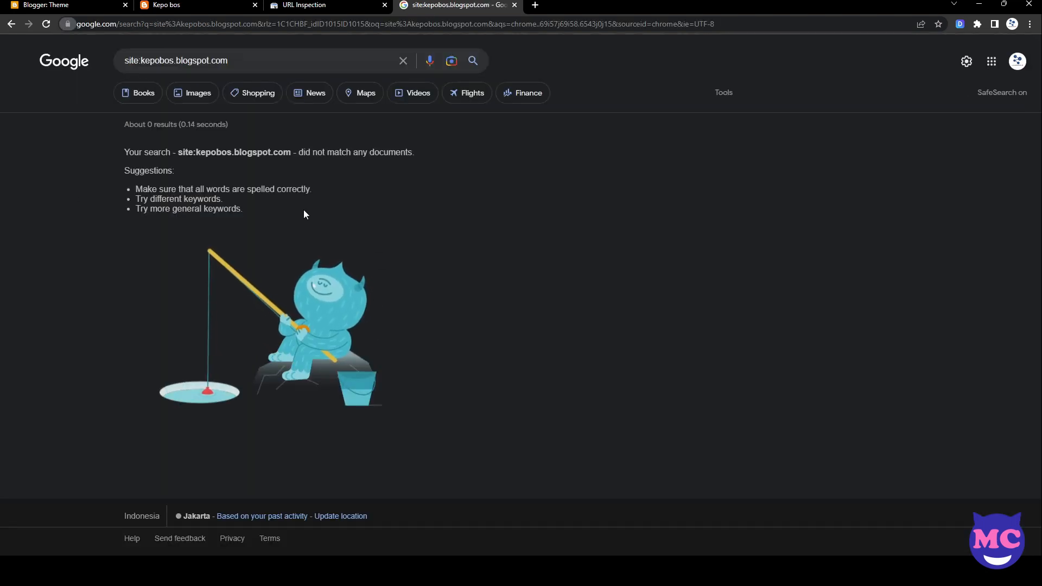
Request indexing of the inspected blog URL in Search Console, run a live test of it, and close Search Console.
click(320, 5)
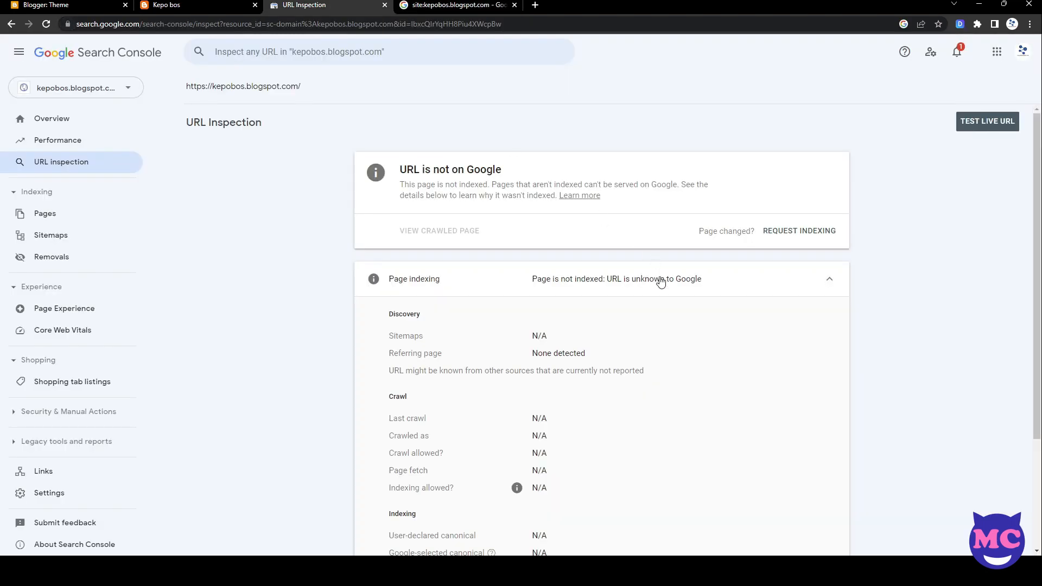
click(783, 231)
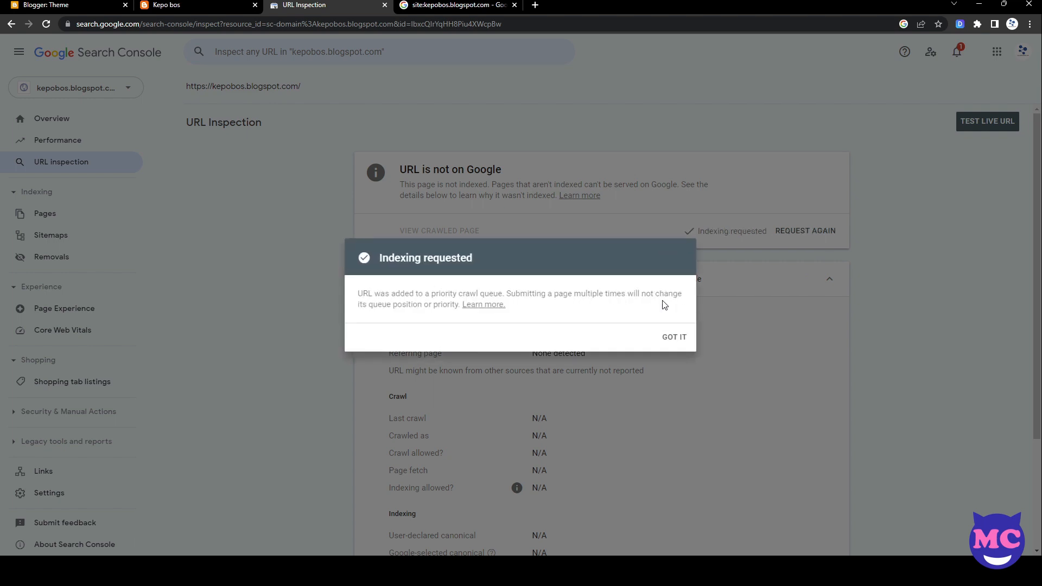
click(672, 338)
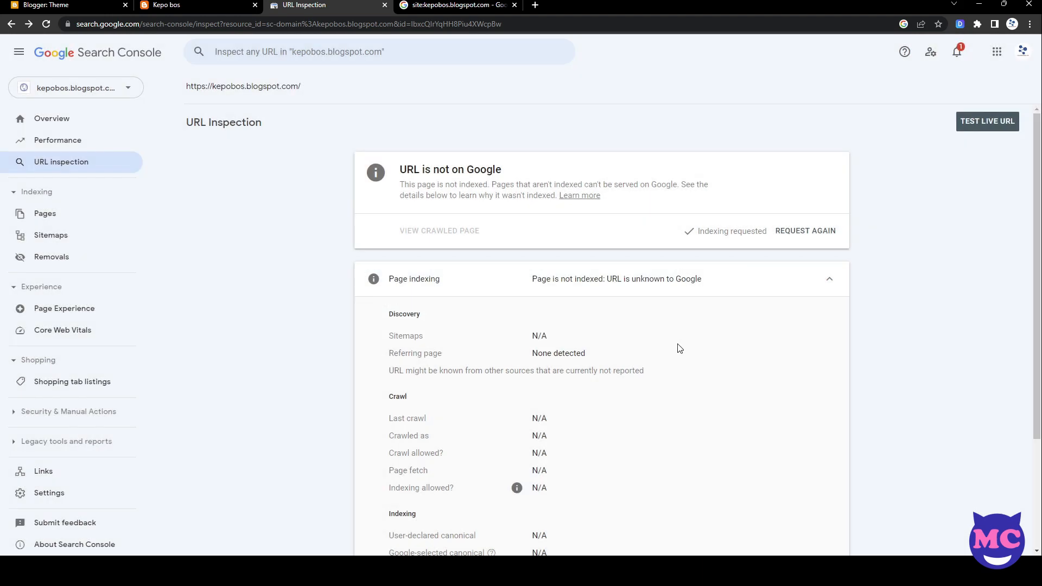
click(989, 125)
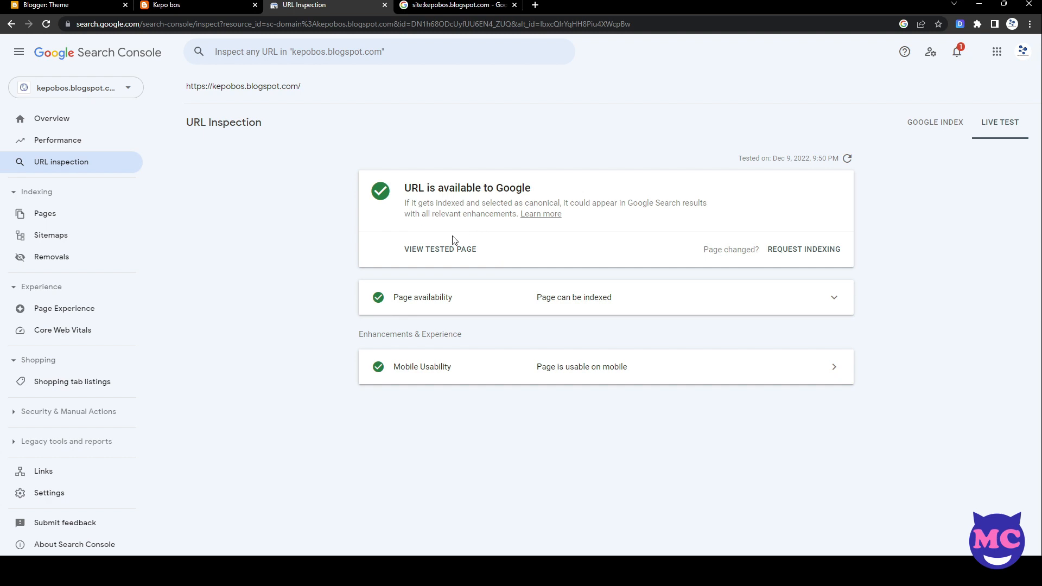
click(385, 5)
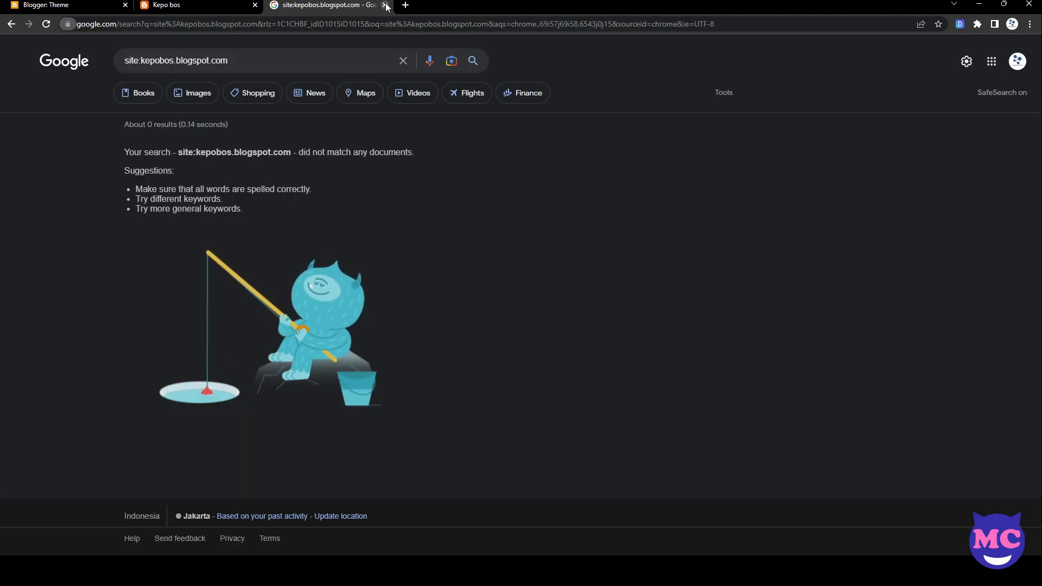
Load Ubersuggest in place of the Google search results and open the Kepo bos blog settings in Blogger.
click(678, 24)
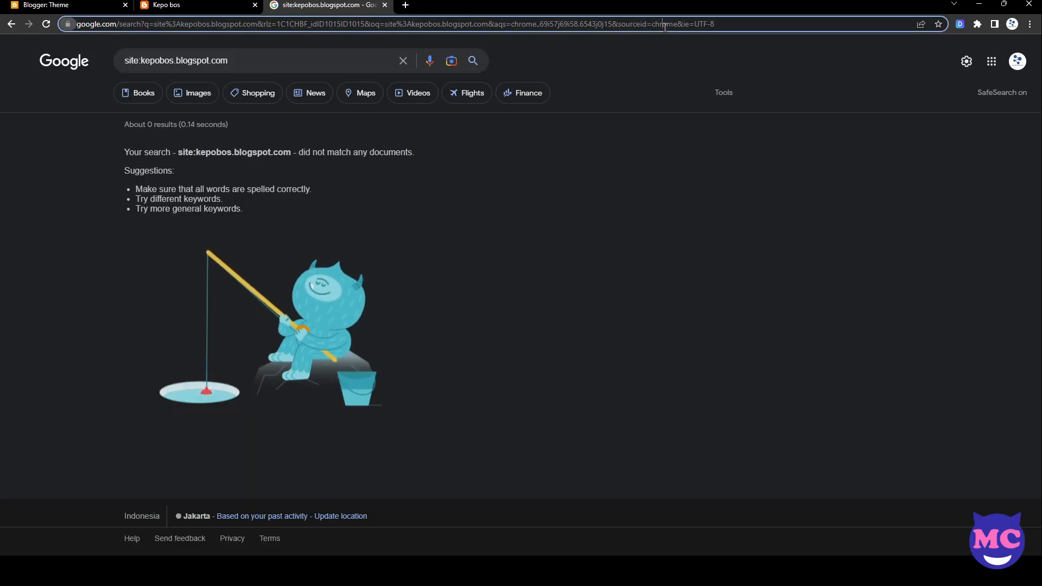
click(228, 5)
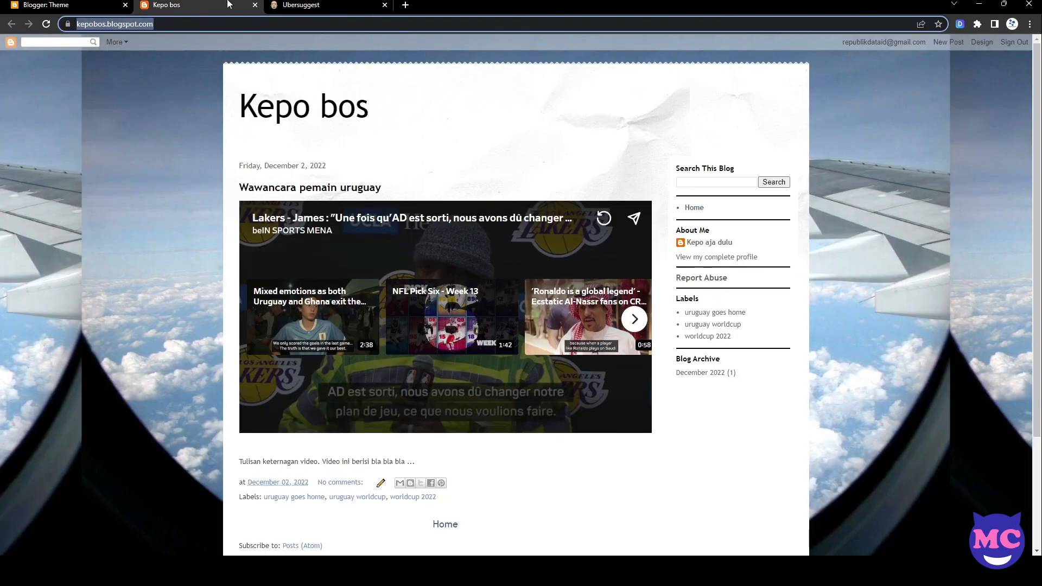
click(72, 5)
scroll(591, 225, down, 2)
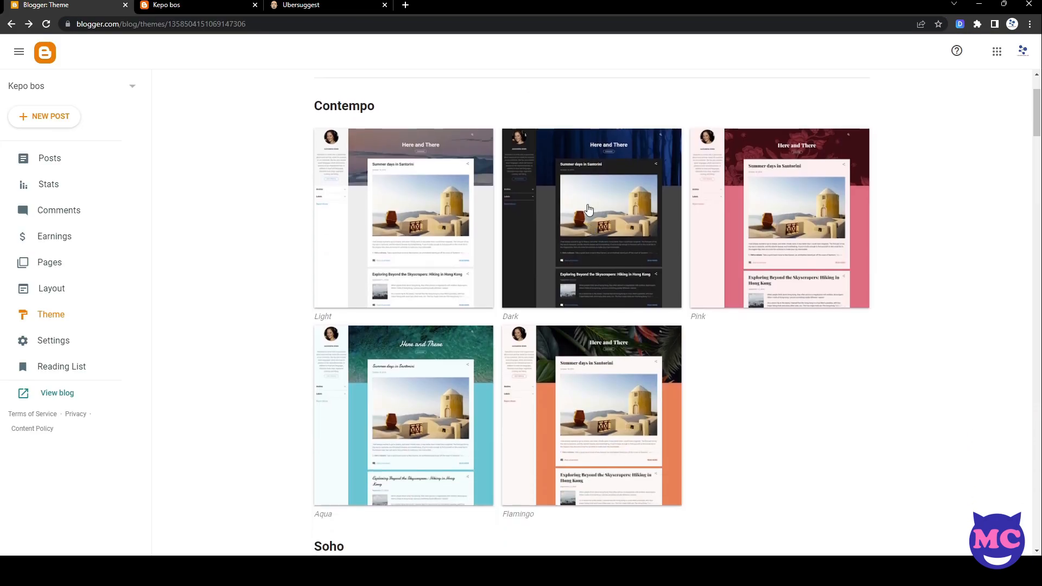
click(86, 340)
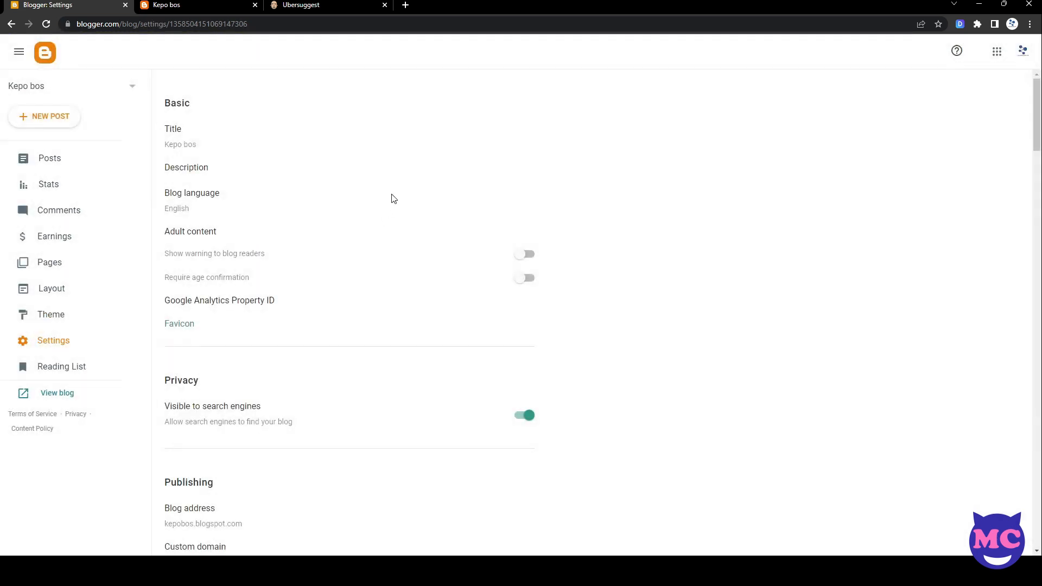
Enable the search description under the blog's Meta tags settings.
scroll(390, 200, down, 1)
scroll(389, 205, down, 4)
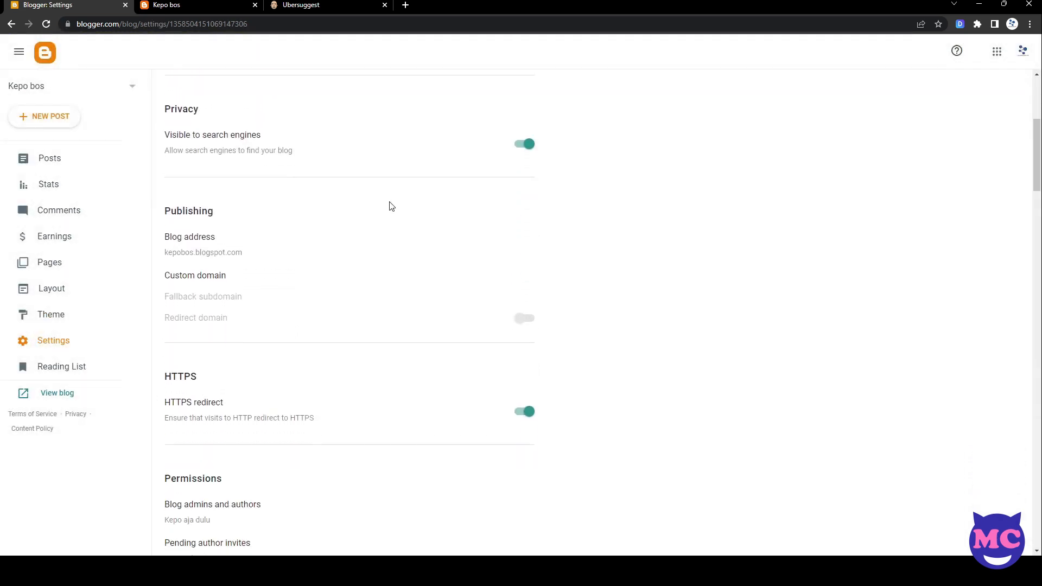
scroll(390, 207, down, 5)
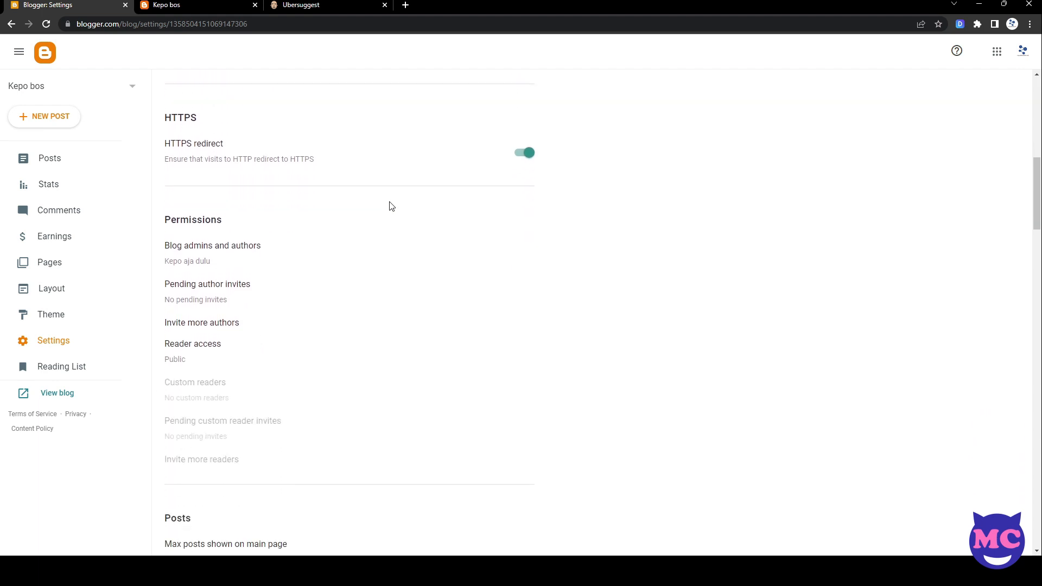
scroll(391, 206, down, 1)
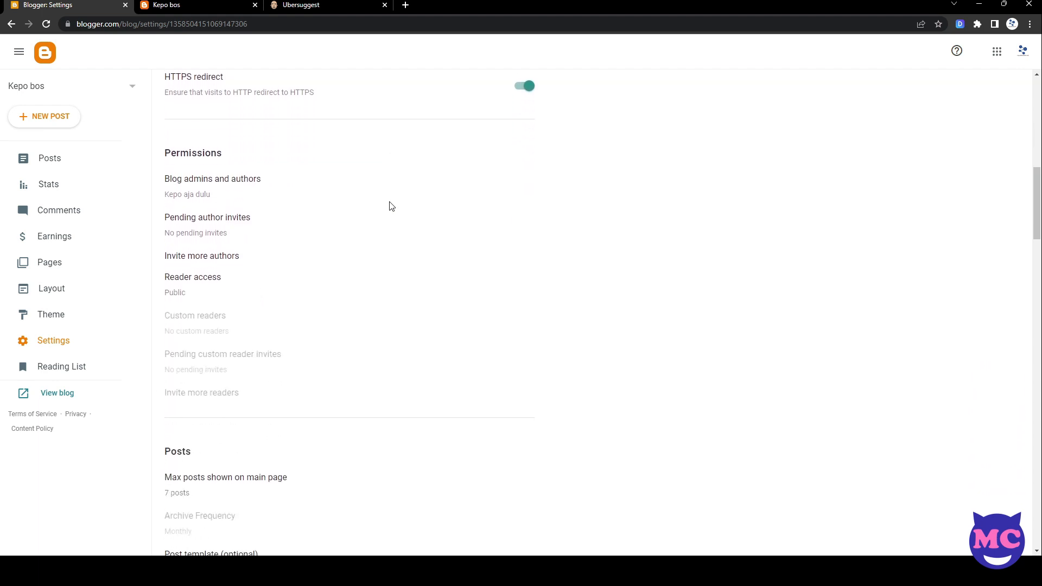
scroll(391, 206, down, 10)
scroll(390, 206, down, 10)
scroll(391, 206, down, 3)
click(525, 229)
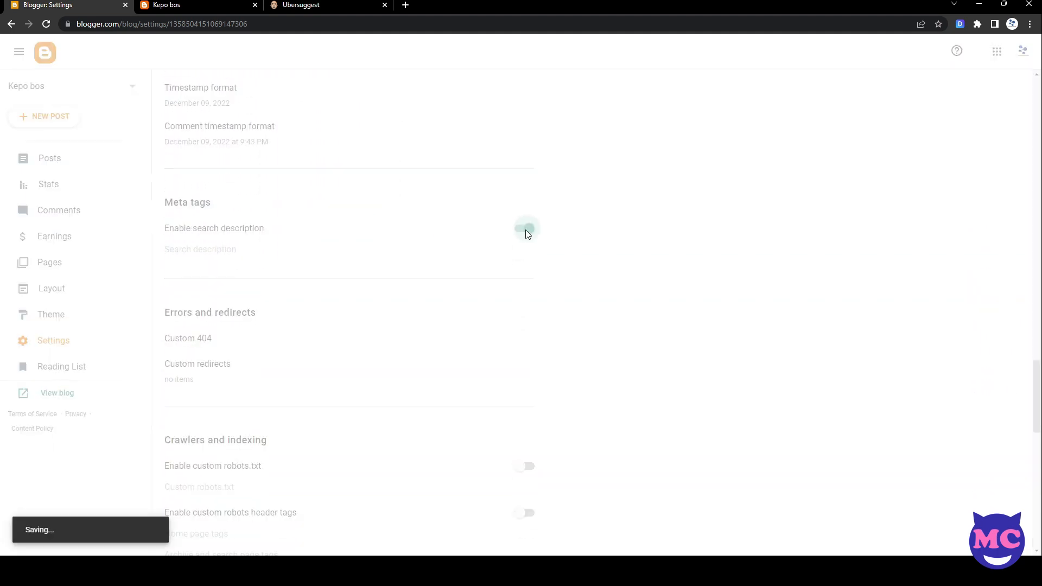
Set the blog's search description to "Pelajari tentang segala sesuatu ayang berhubungan dengan sepakbola indonesia" and save it.
click(241, 255)
click(442, 286)
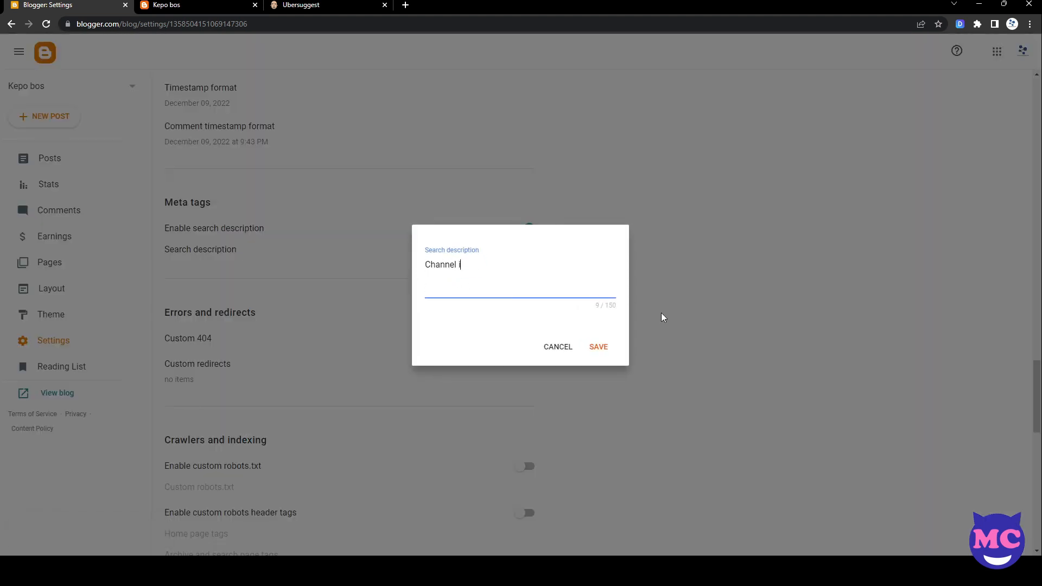
text(Channel ini)
key(BackSpace)
key(BackSpace)
key(BackSpace)
key(BackSpace)
key(BackSpace)
key(BackSpace)
key(BackSpace)
key(BackSpace)
key(BackSpace)
key(BackSpace)
key(BackSpace)
text(Pelajari tentang sejegala sesuatu a)
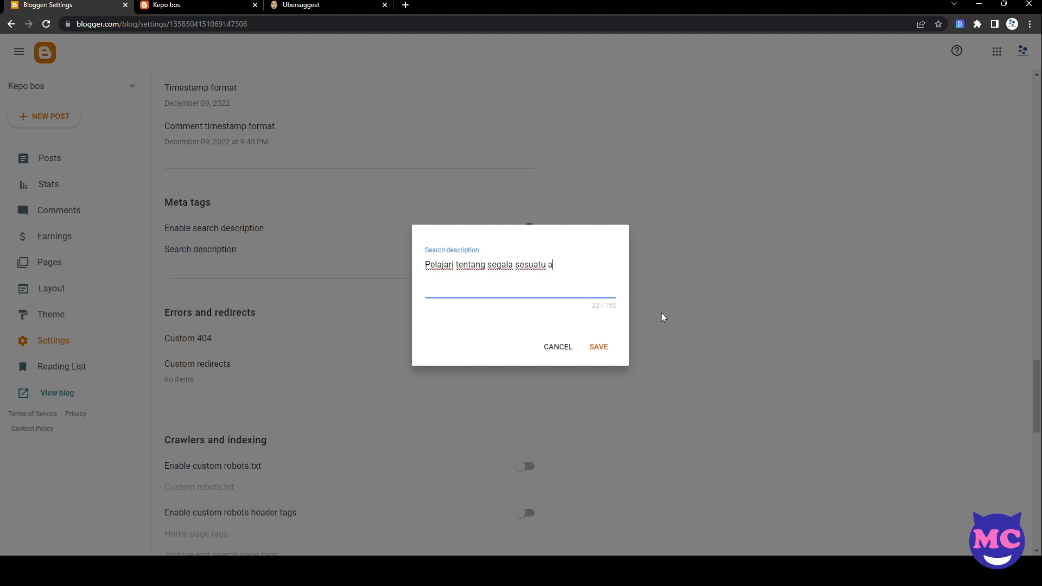
text(yang berhubungan deng)
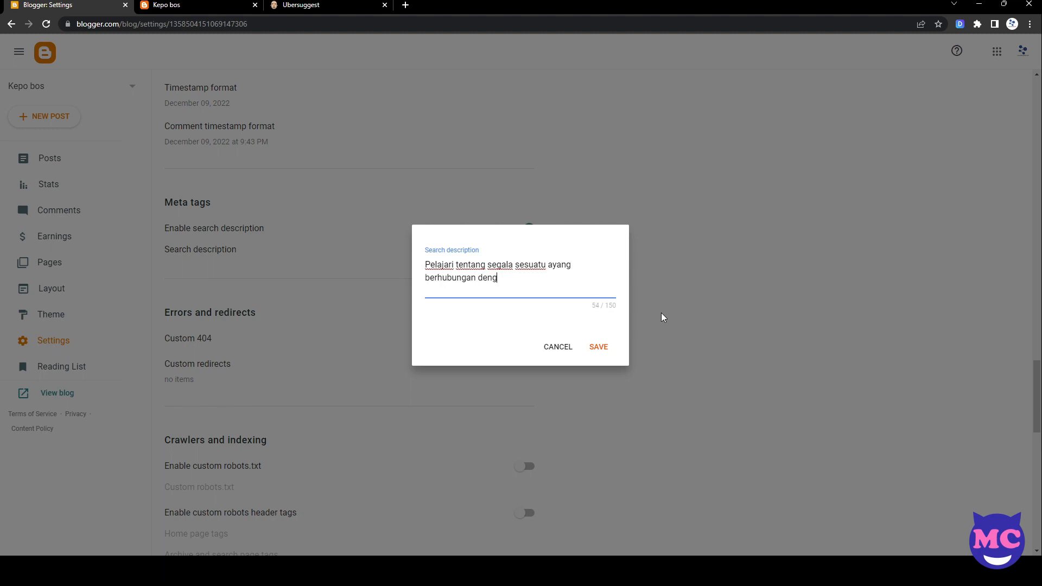
text(an sepakbola indonesia)
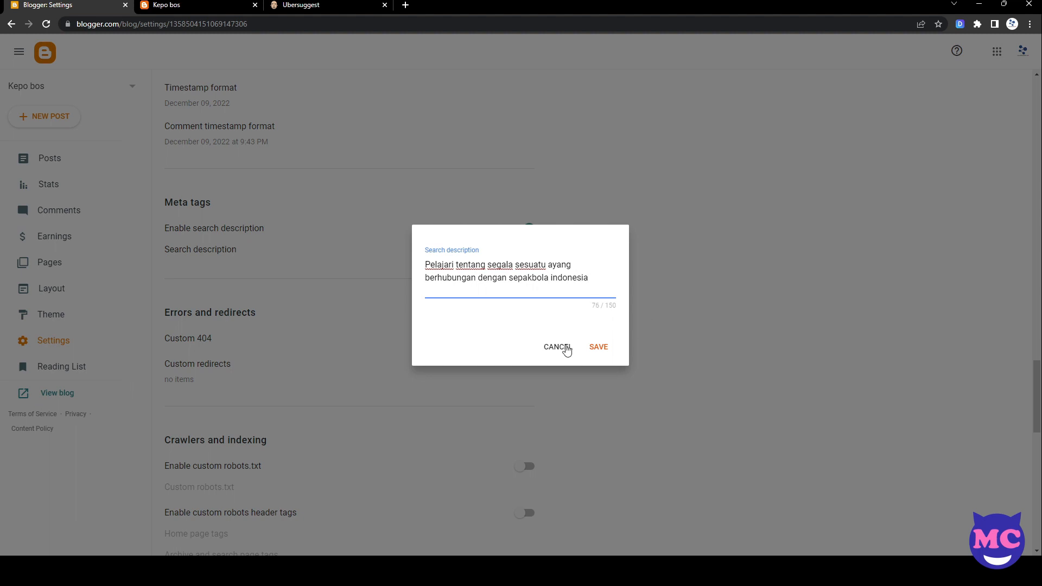
click(602, 349)
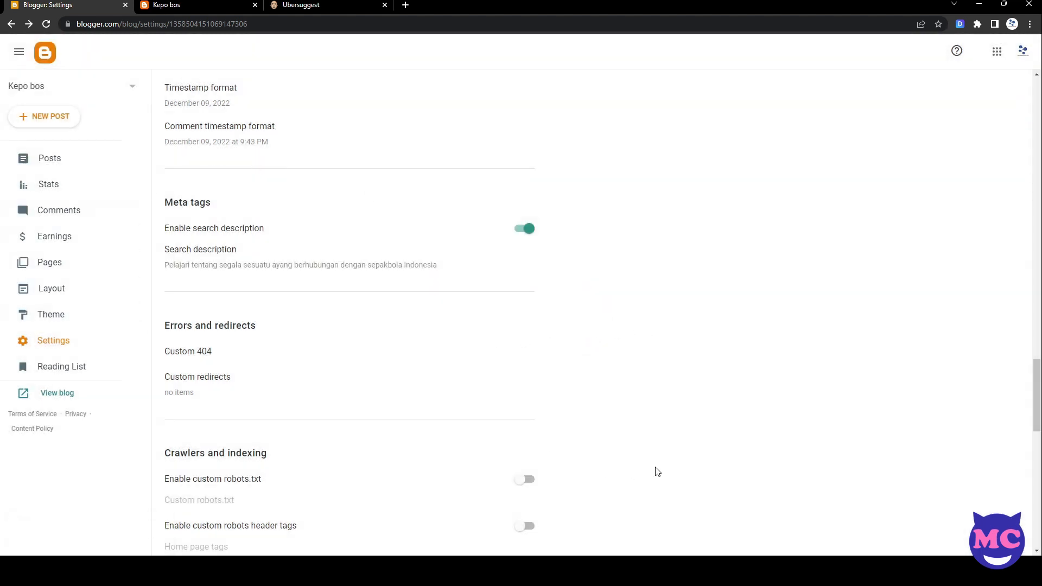
Open the published post "Wawancara pemain uruguay" for editing.
scroll(656, 472, up, 4)
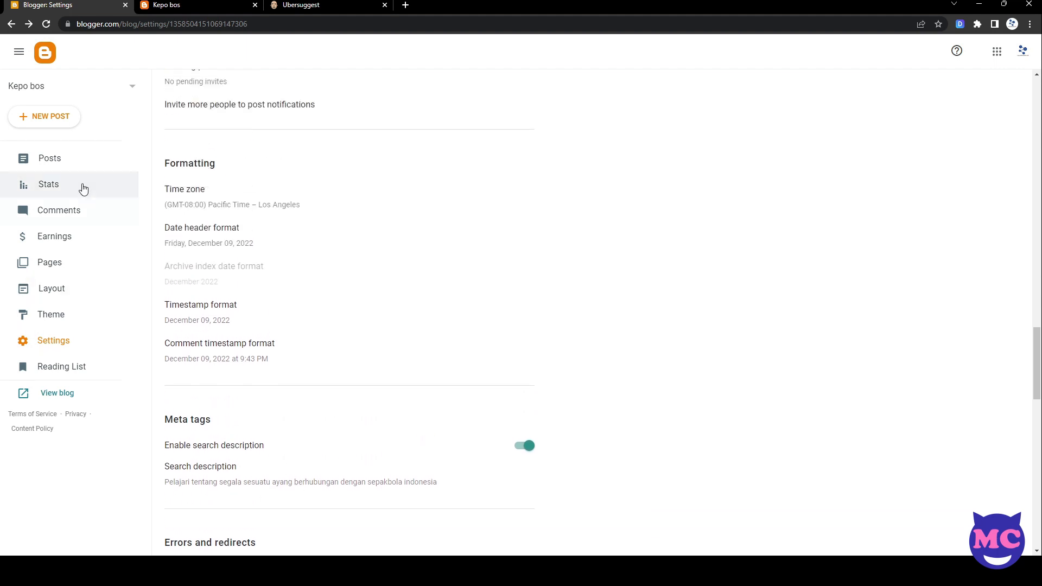
click(67, 166)
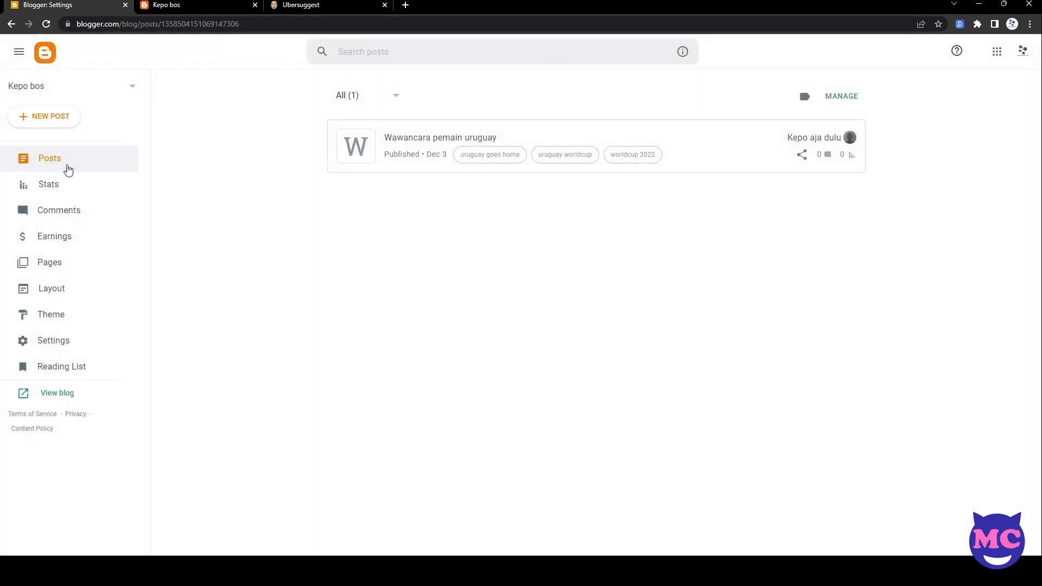
click(678, 139)
text(uruguay goes home,uruguay worldcup,worldcup 2022,)
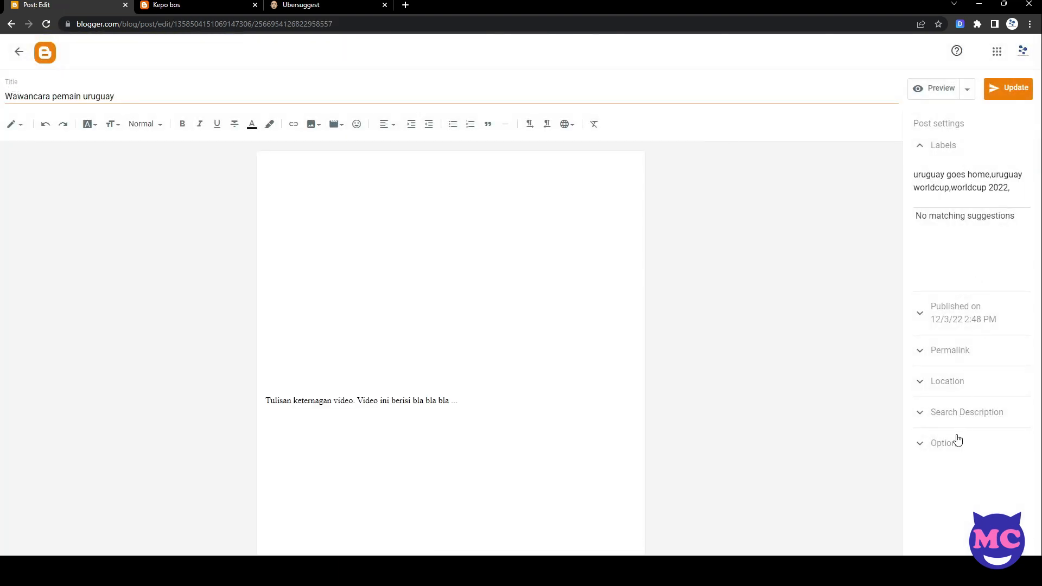
Set the post's search description to "Apa yang dikatakan fans uruguay setelah tersingkir dari piala dunia qatar 2022".
click(963, 418)
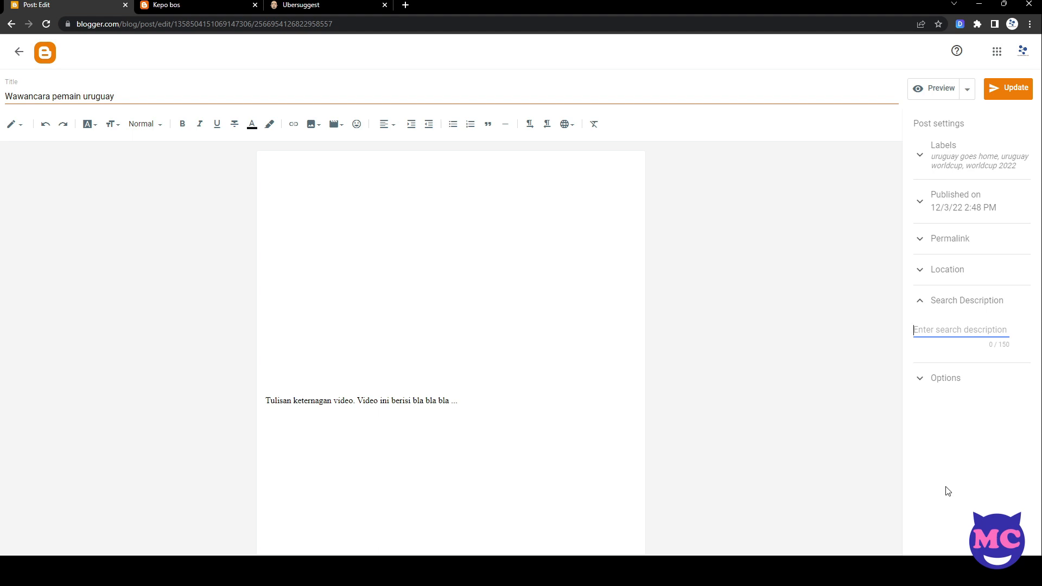
text(lea)
key(BackSpace)
key(BackSpace)
text(Apa yang d)
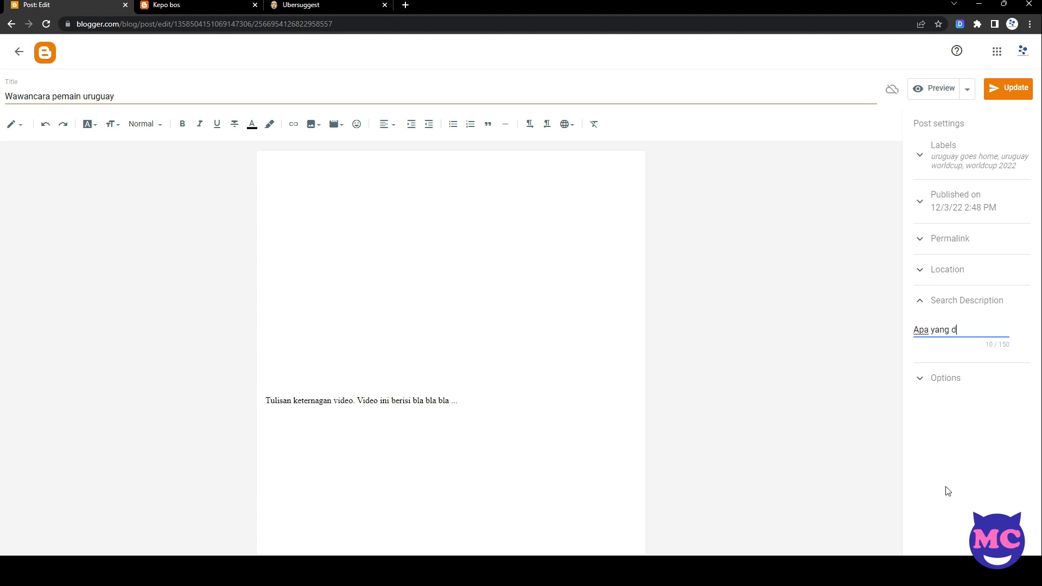
text(ikatakan fans ur)
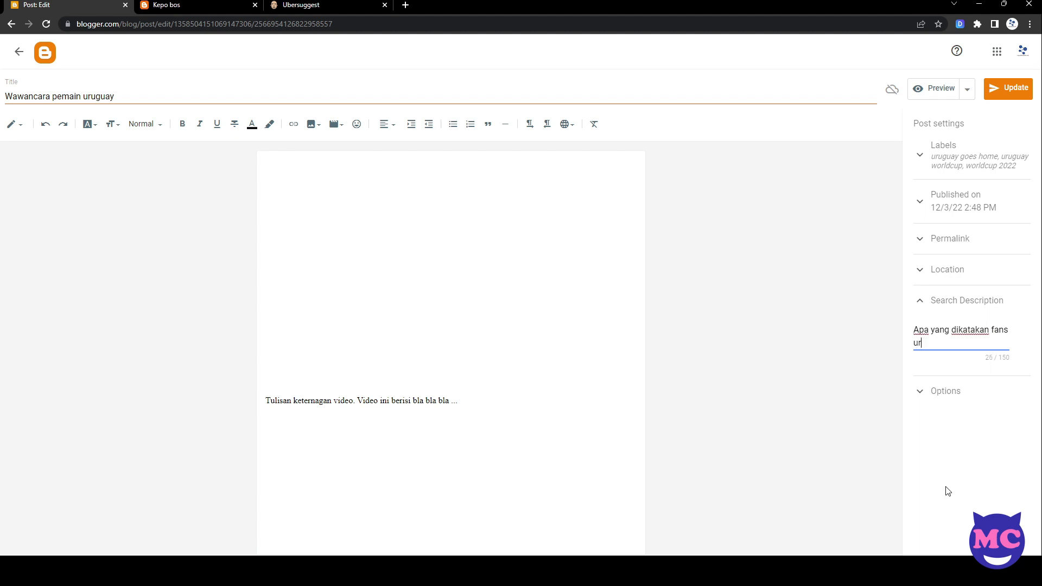
text(uguay setelah tersingkir dari piala dunia qatar 2022)
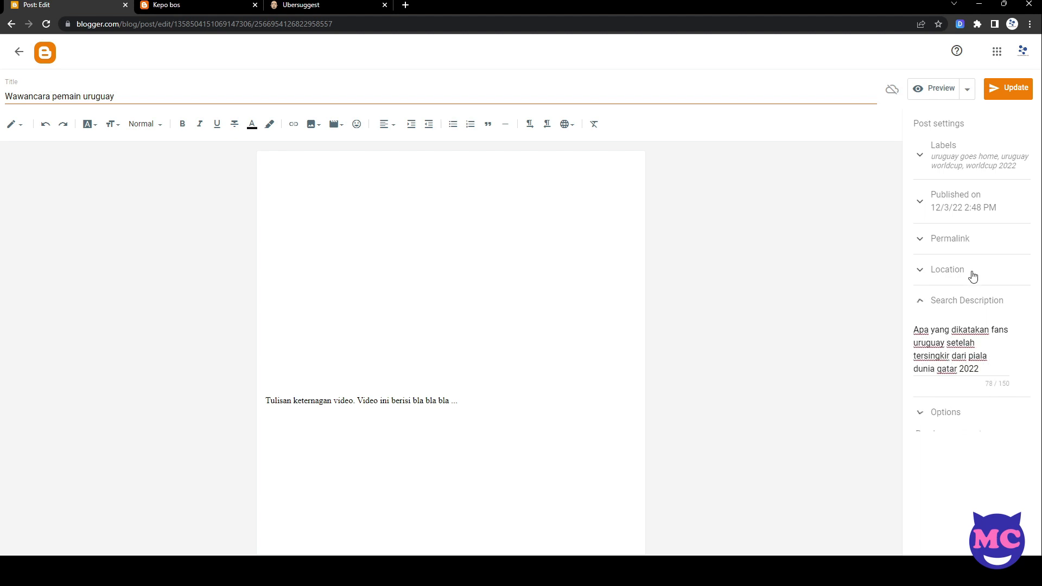
Show the post's permalink in the post settings and update the published post.
click(976, 260)
click(976, 235)
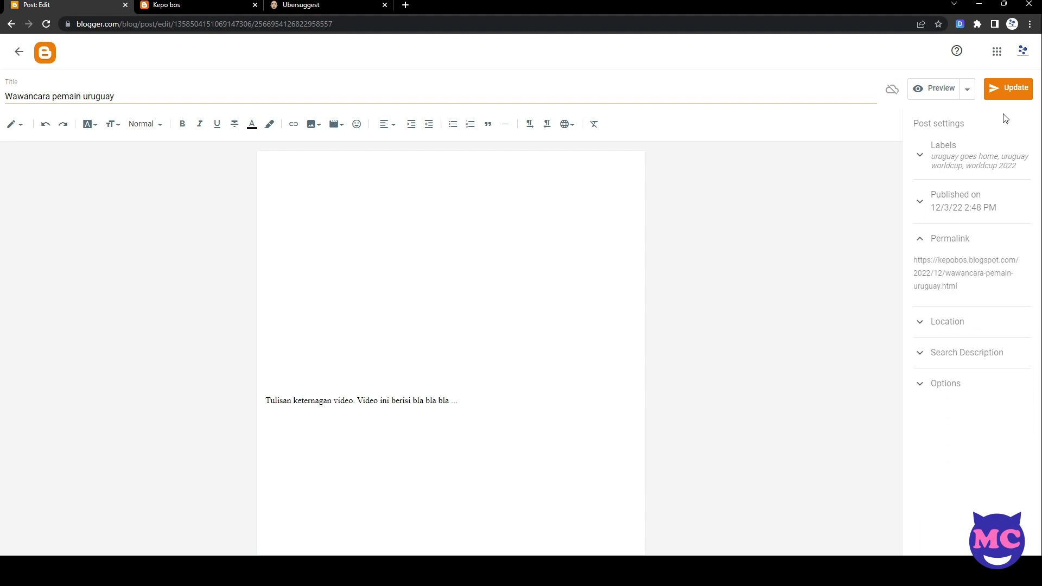
click(1015, 90)
Change the post title to "Wawancara pemain uruguay soal timnya tersingkir di piala dunia qatar 2022".
click(446, 411)
drag(472, 403, 266, 403)
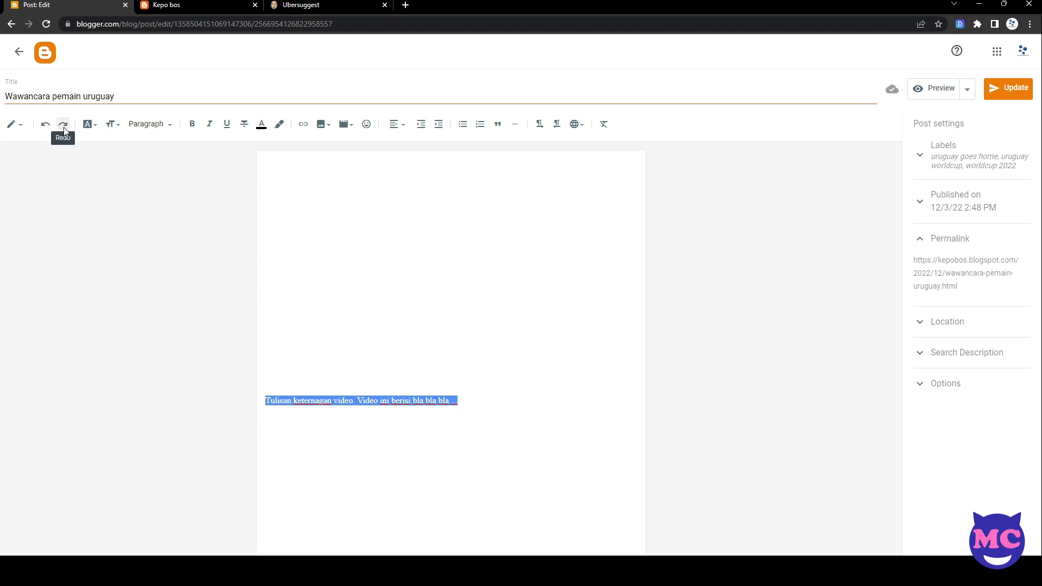
click(101, 93)
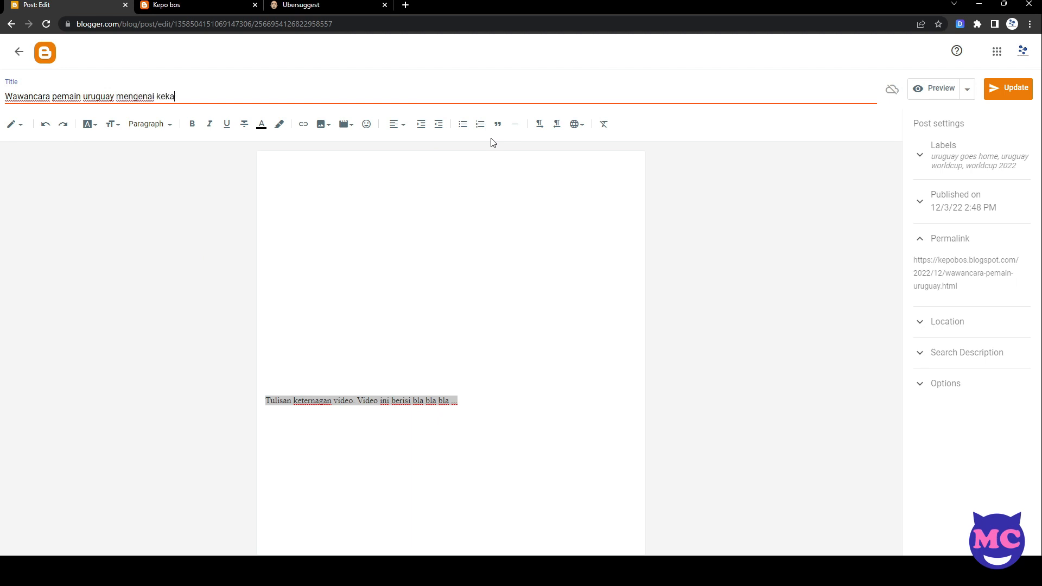
text(kekalahan t)
key(BackSpace)
key(BackSpace)
key(BackSpace)
key(BackSpace)
key(BackSpace)
key(BackSpace)
key(BackSpace)
key(BackSpace)
key(BackSpace)
key(BackSpace)
key(BackSpace)
key(BackSpace)
key(BackSpace)
key(BackSpace)
key(BackSpace)
key(BackSpace)
key(BackSpace)
key(BackSpace)
key(BackSpace)
text(soal timnya tersingkir d)
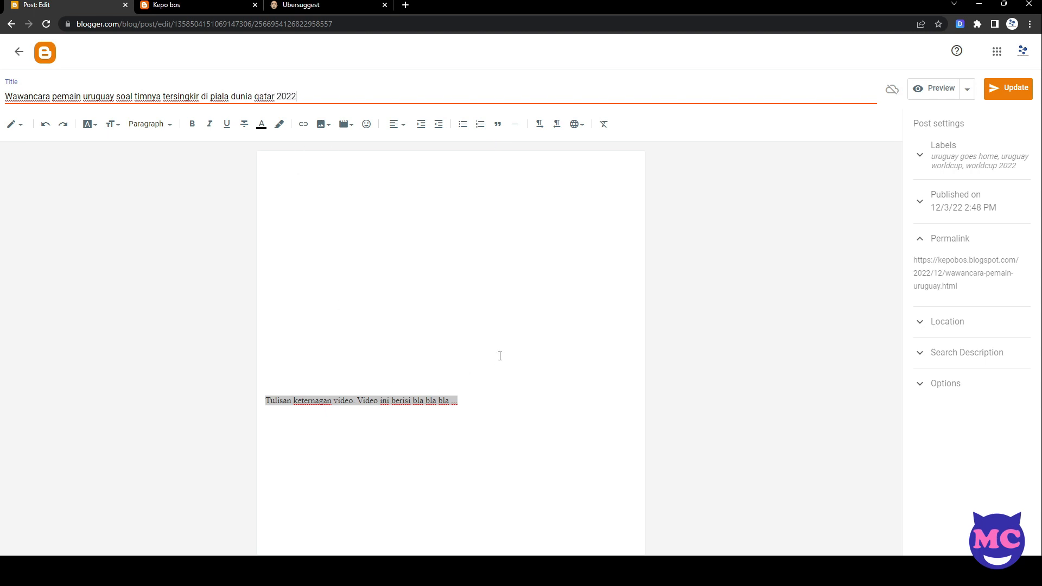
Format the body text as Heading, replace it with "Di mana itu Uruguay", and add "bla bla bla" as the paragraph below.
click(149, 124)
click(157, 171)
drag(574, 406, 268, 395)
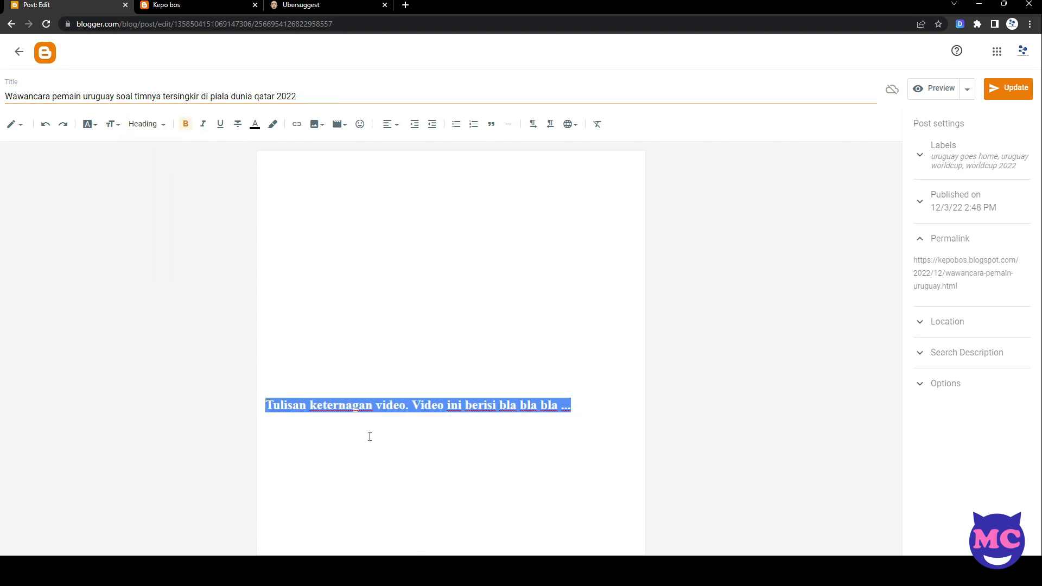
text(D)
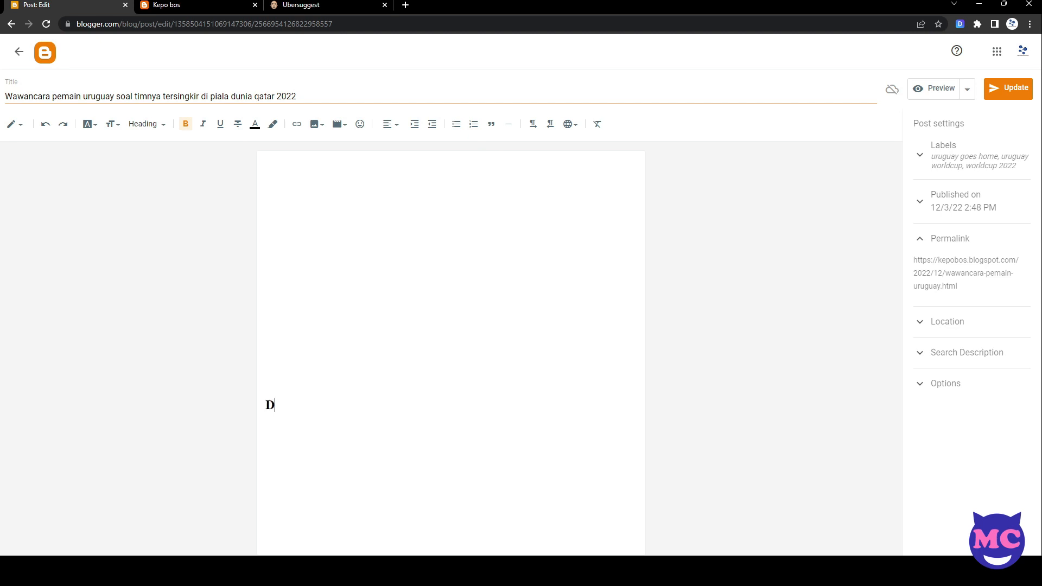
text(i mana itu Uruguay)
key(Return)
text(bla bla bla)
key(Return)
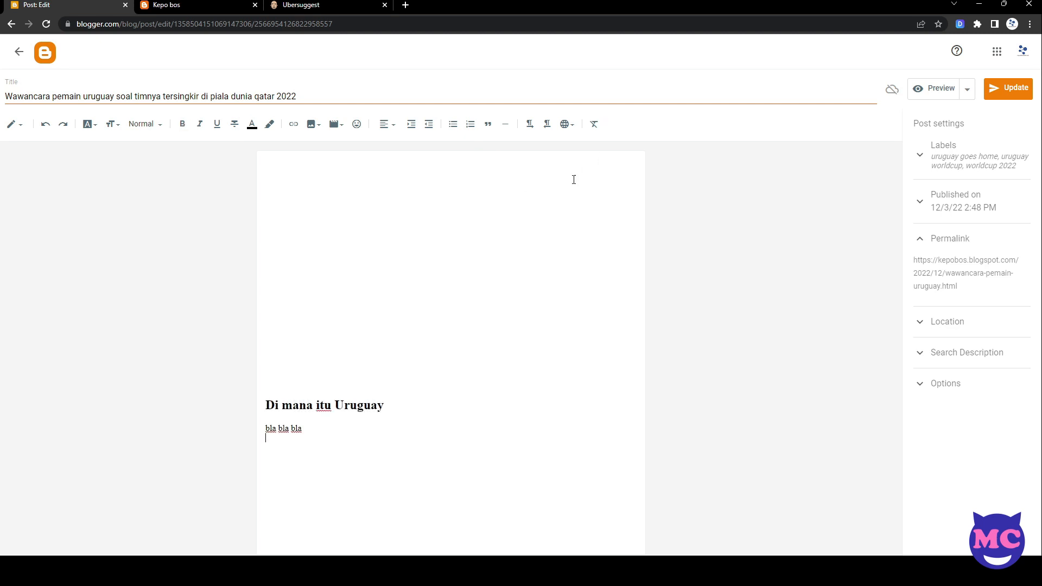
Add a second heading "Apa kata fans pemarin uruguay" followed by the paragraph "bla bla bla".
click(154, 124)
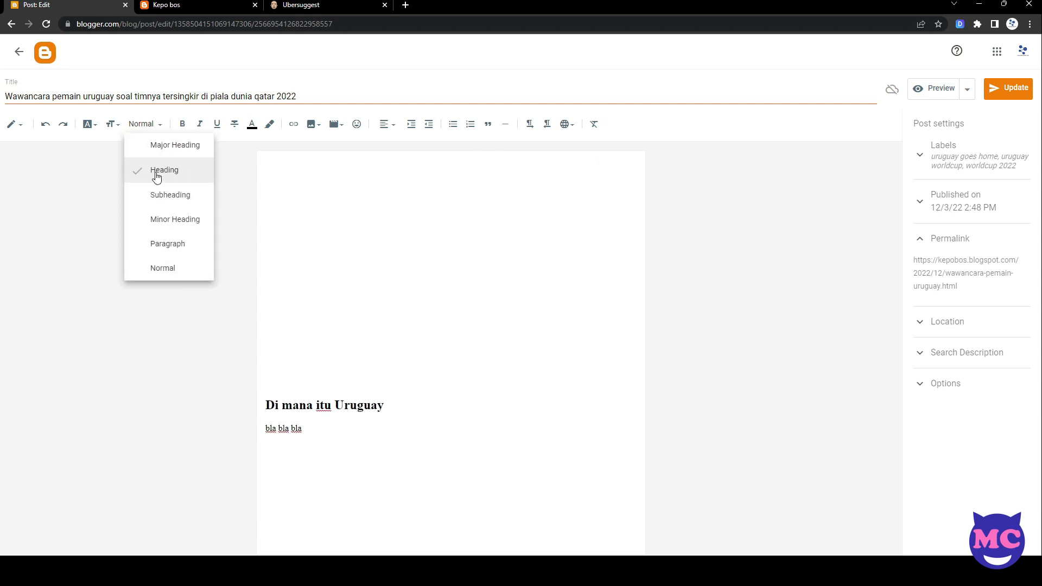
click(157, 175)
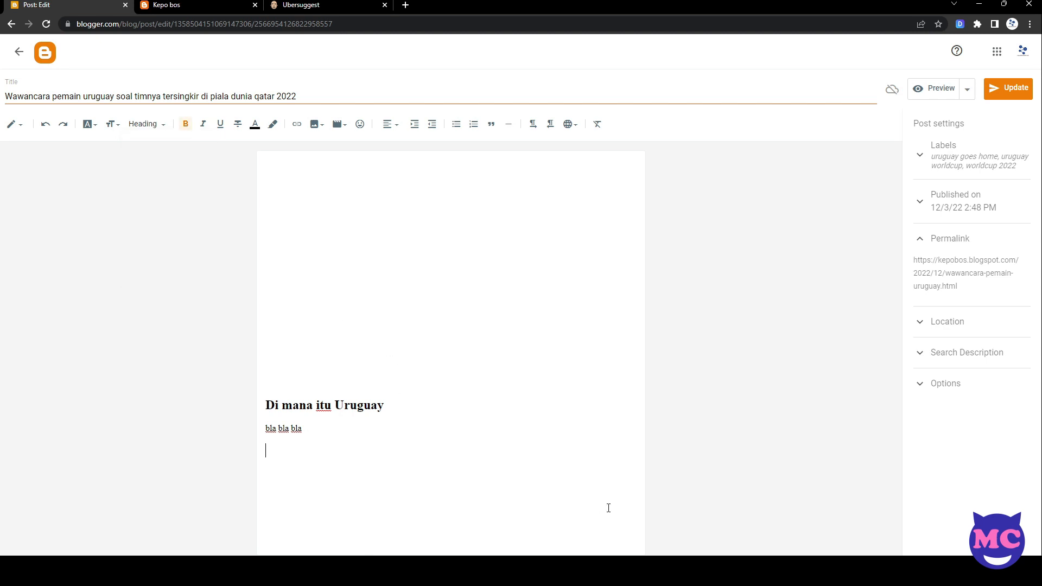
text(Apa kata fans pemarin uruguay)
key(Return)
text(bla bla bla)
key(Return)
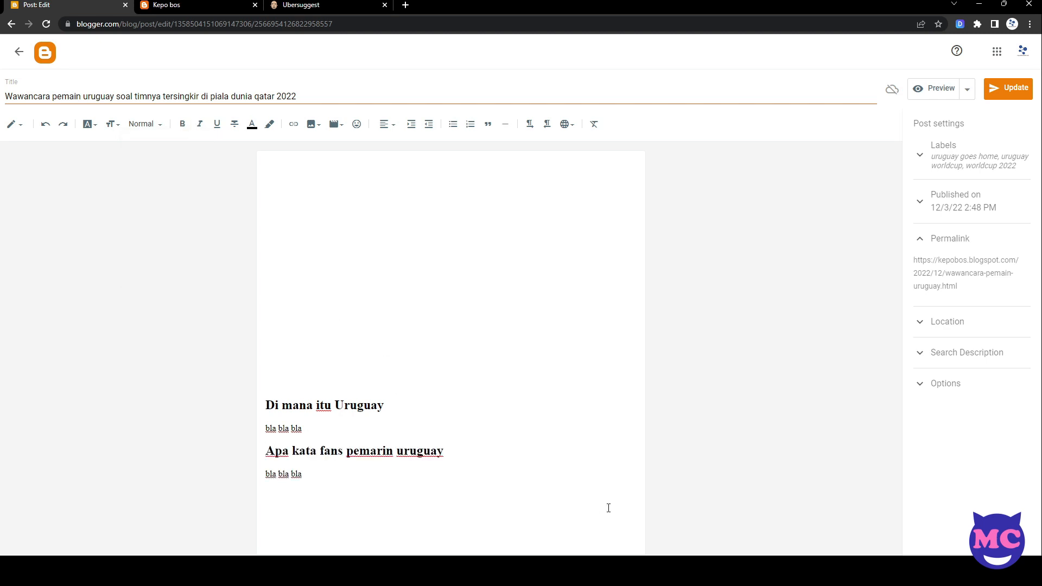
Find Pexels through Google in a new browser tab and search the site for "football" photos.
click(406, 5)
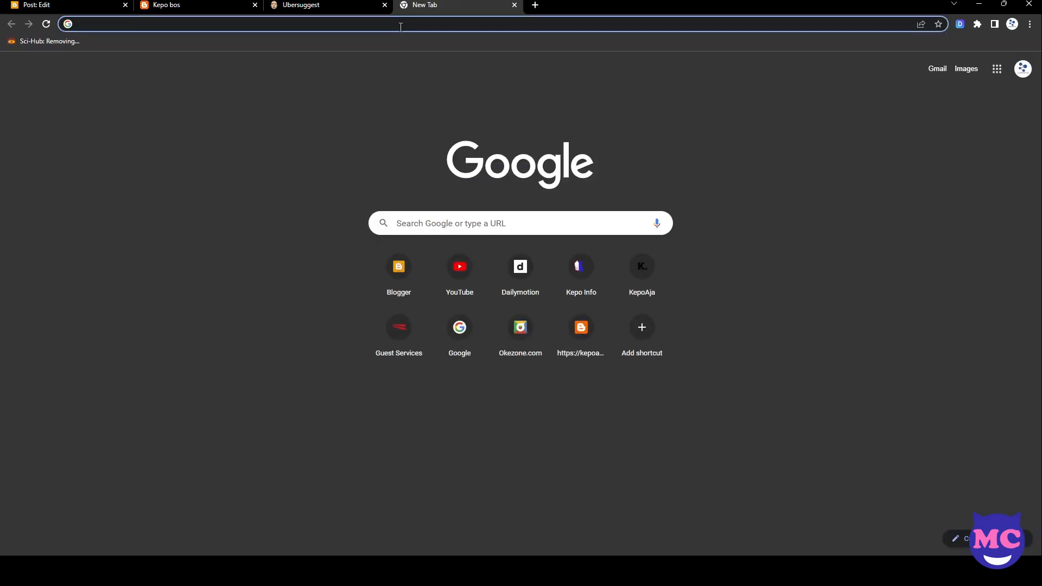
text(pexel)
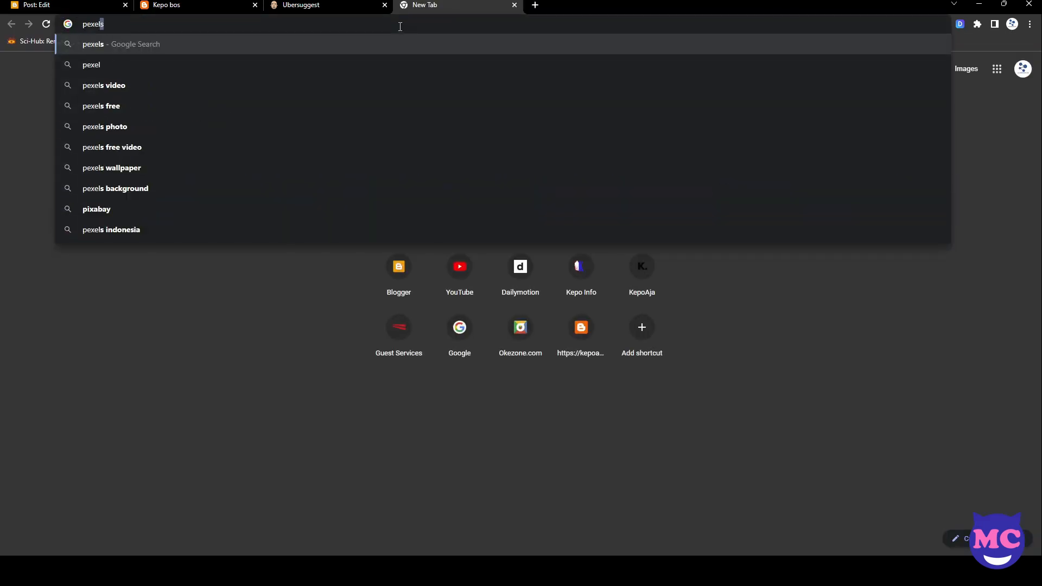
key(Return)
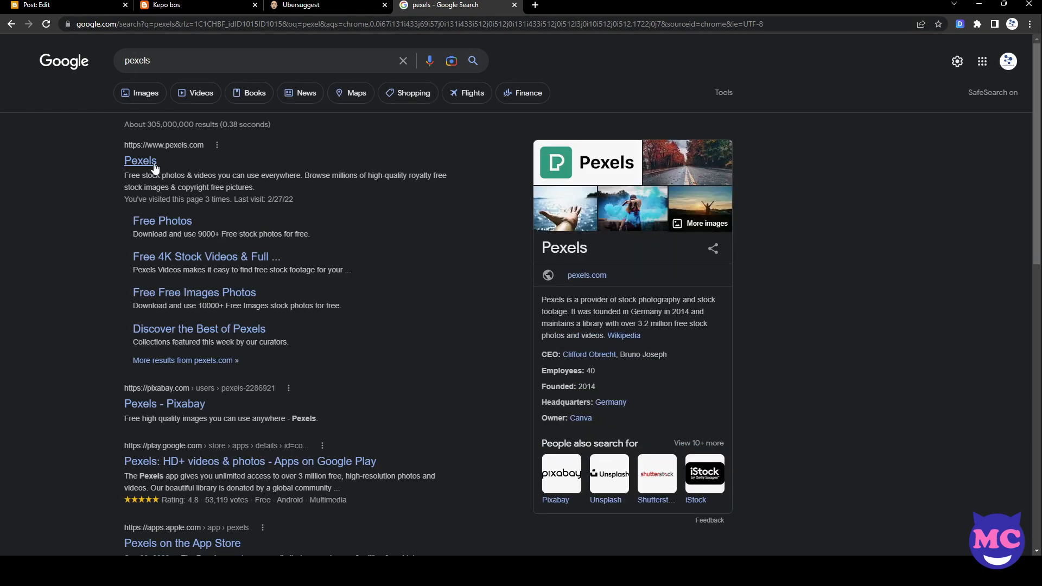
click(154, 168)
click(455, 198)
text(football)
key(Return)
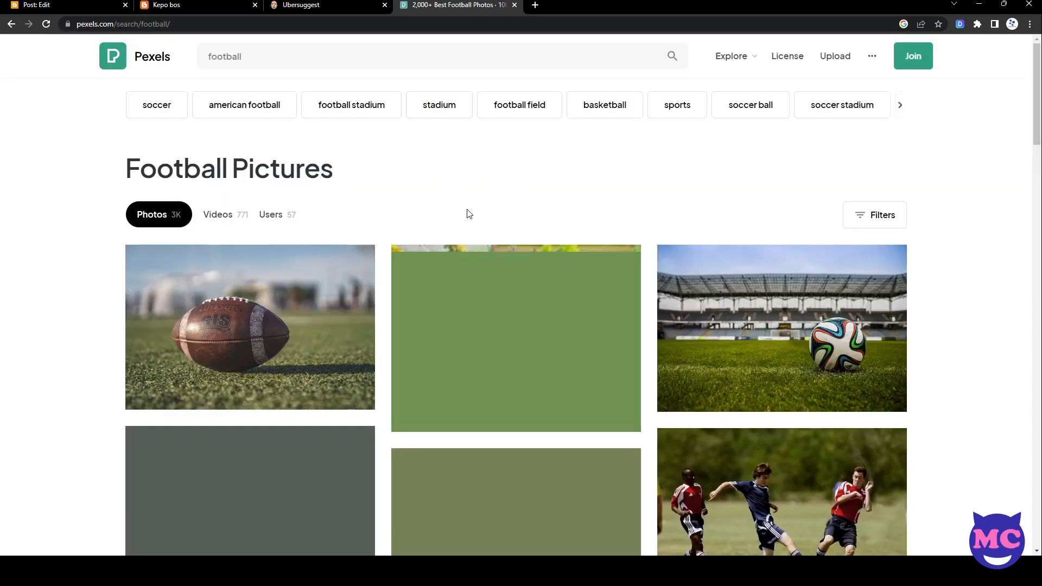
Download the free photo of the soccer ball on the stadium grass and dismiss the thank-you message.
scroll(480, 215, down, 1)
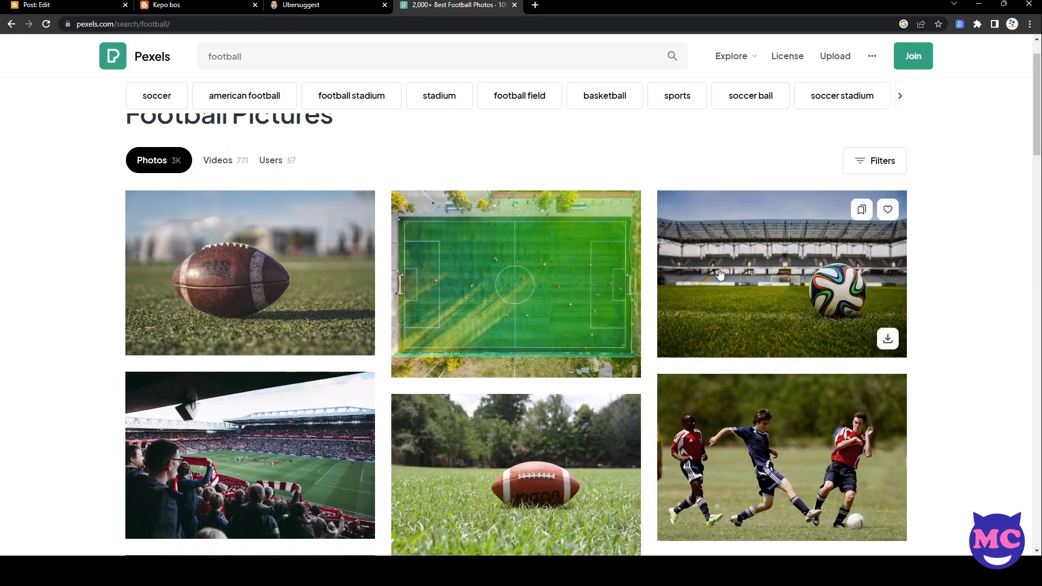
click(816, 293)
scroll(741, 191, down, 3)
scroll(741, 191, up, 3)
click(876, 87)
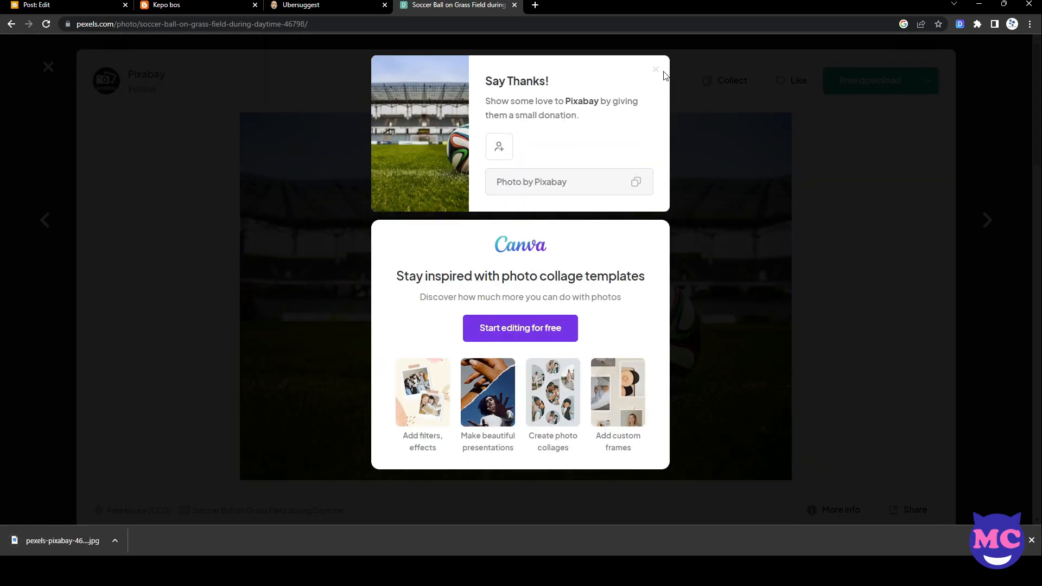
click(655, 70)
Return to the Blogger post editor and open the dialog for uploading an image from the computer.
click(211, 5)
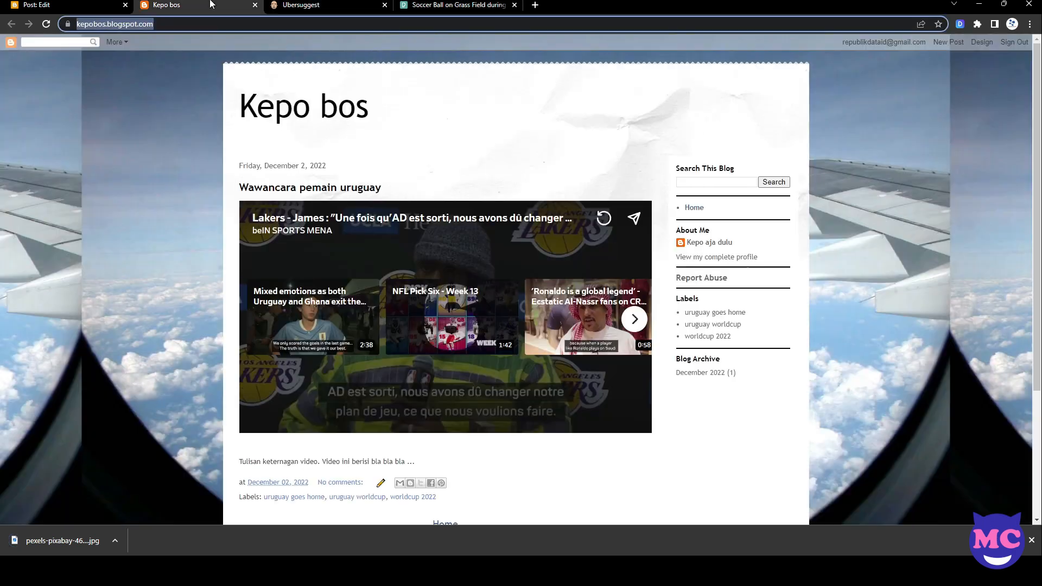
click(304, 6)
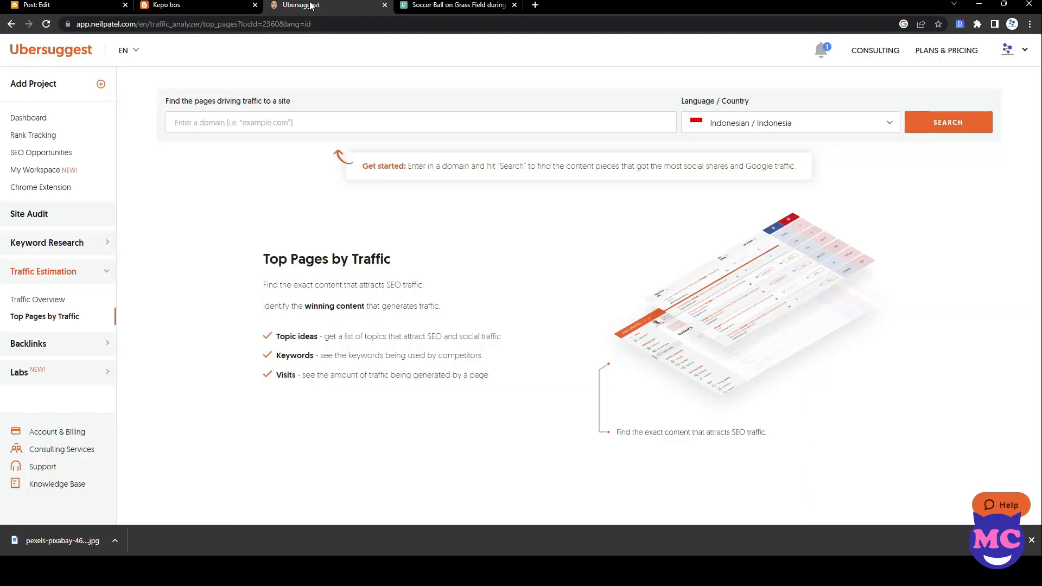
click(54, 8)
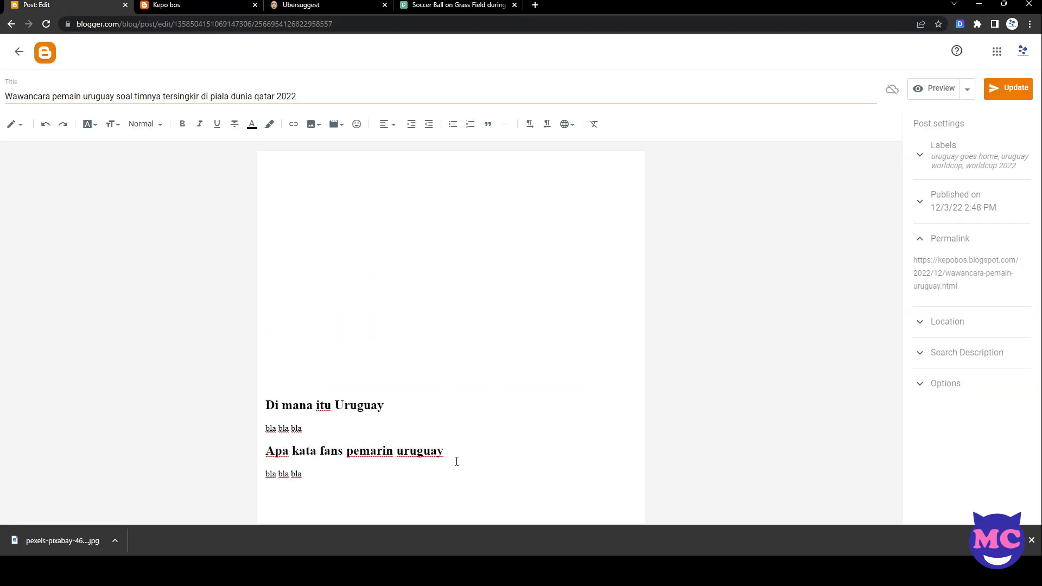
click(313, 125)
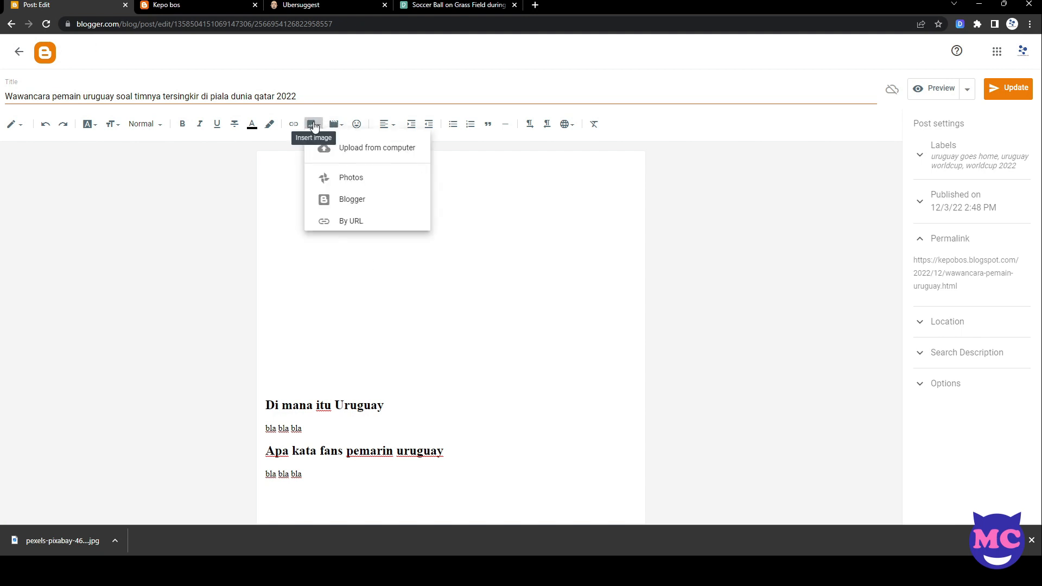
click(335, 151)
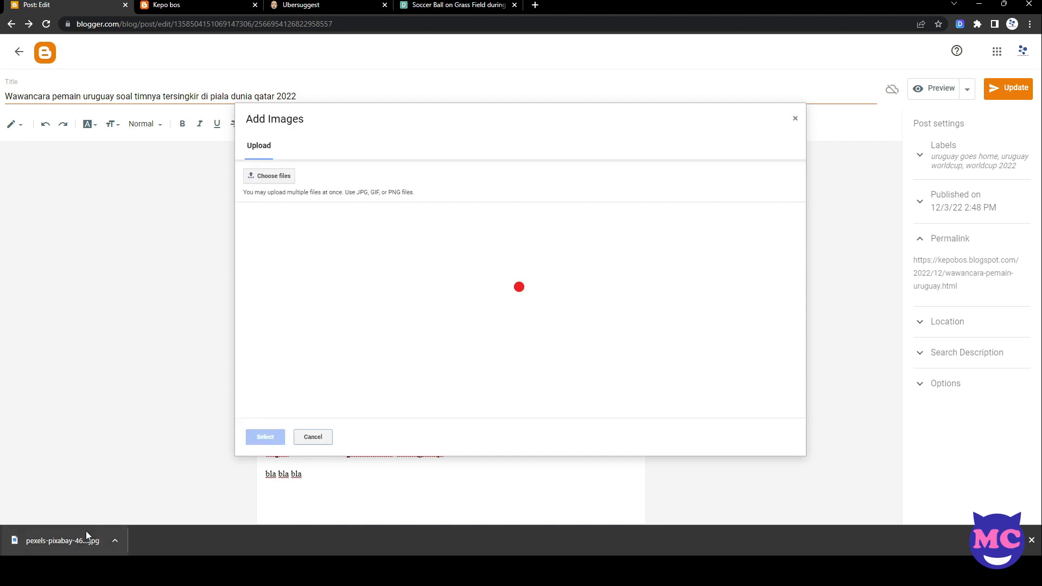
drag(76, 539, 316, 203)
drag(280, 168, 279, 168)
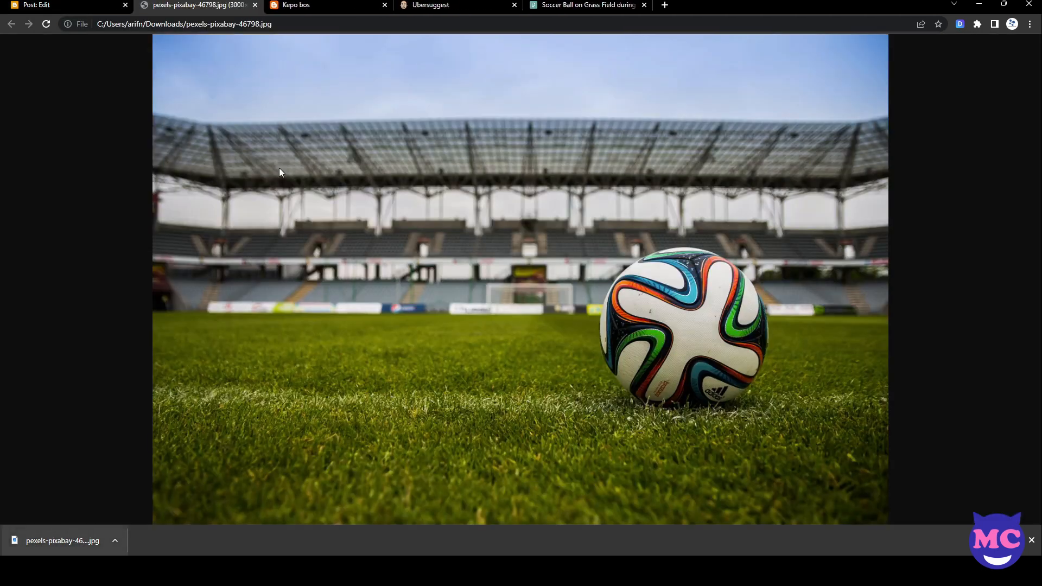
click(95, 5)
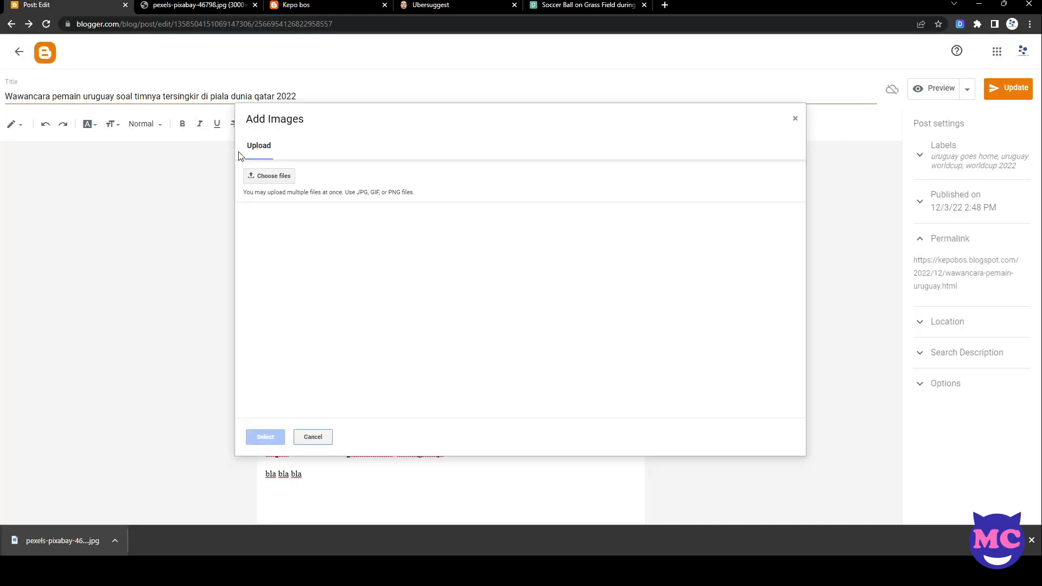
Upload the downloaded soccer ball photo and insert it below the last paragraph of the post.
click(261, 180)
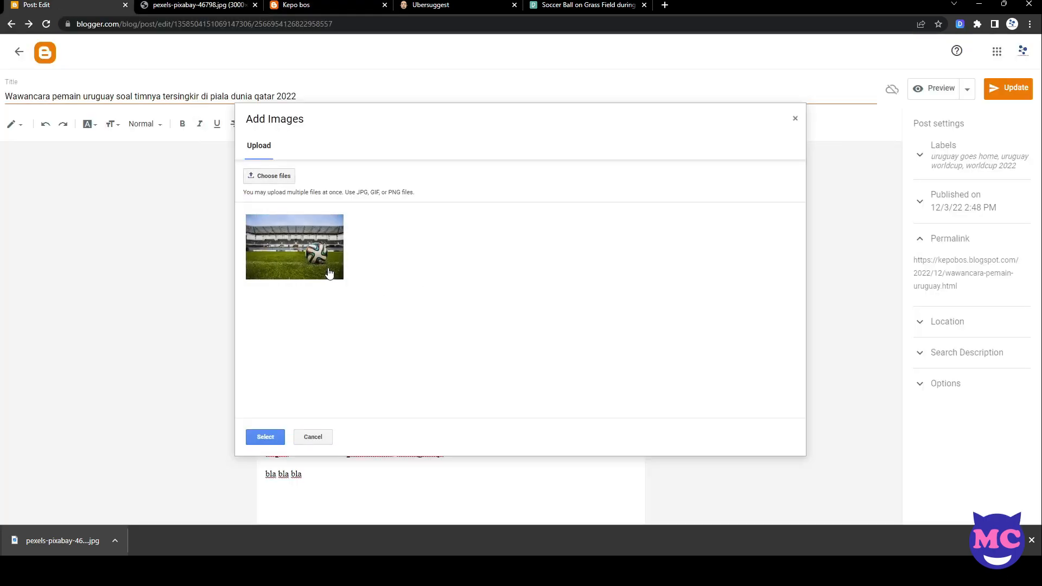
click(327, 270)
click(267, 436)
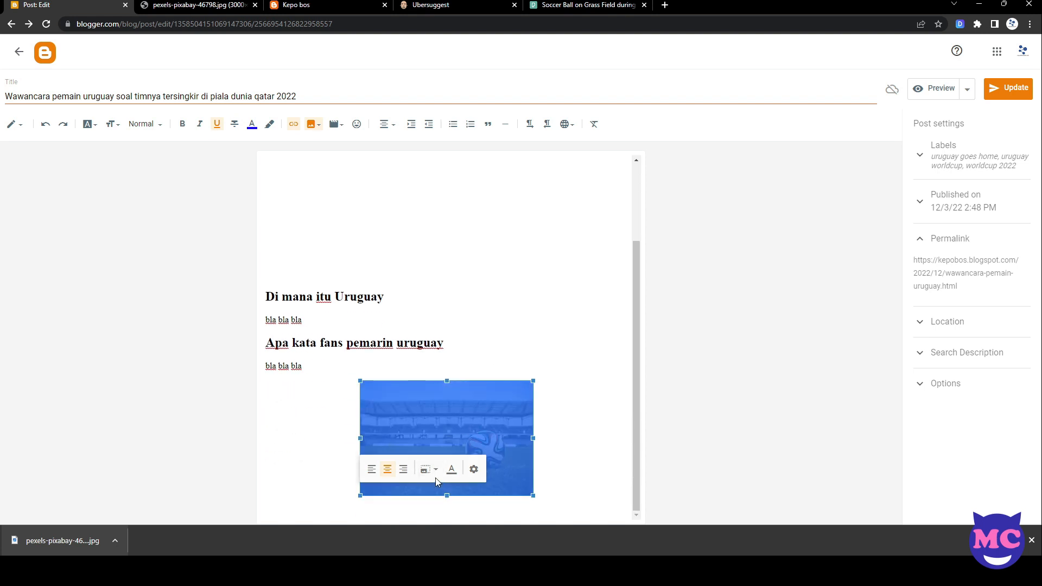
Set the photo to Large with alt text "Pendukung tim uruguay di piala dunia qatar 2022" and title text "Pendukung tim Uruguay", and update the post.
click(435, 476)
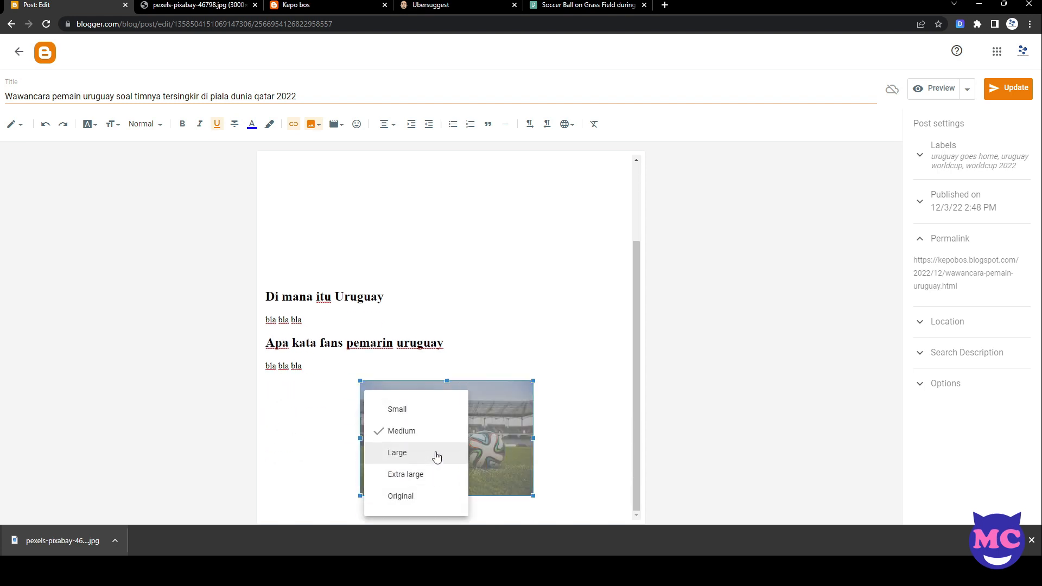
click(429, 452)
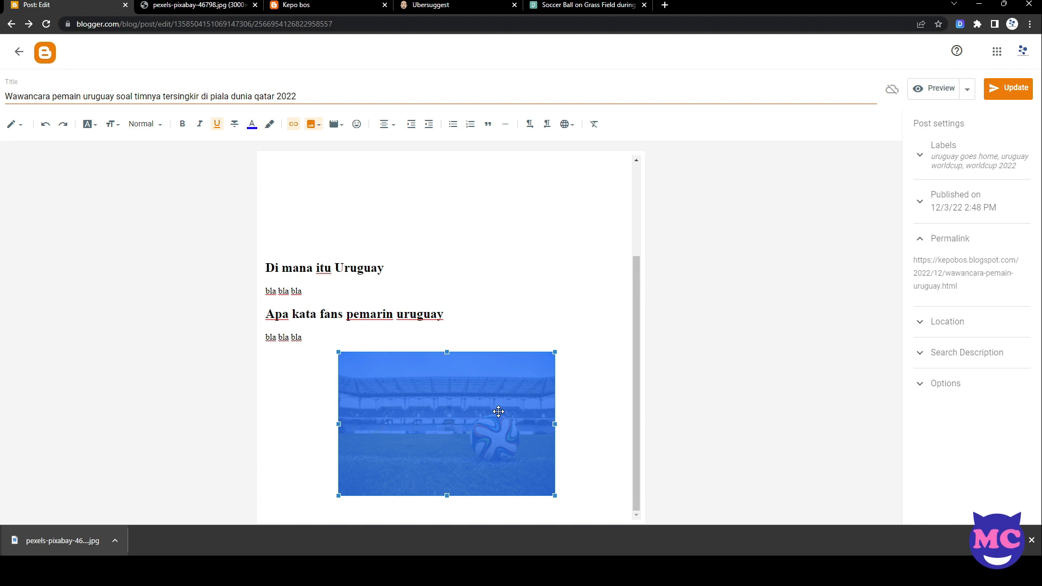
click(454, 513)
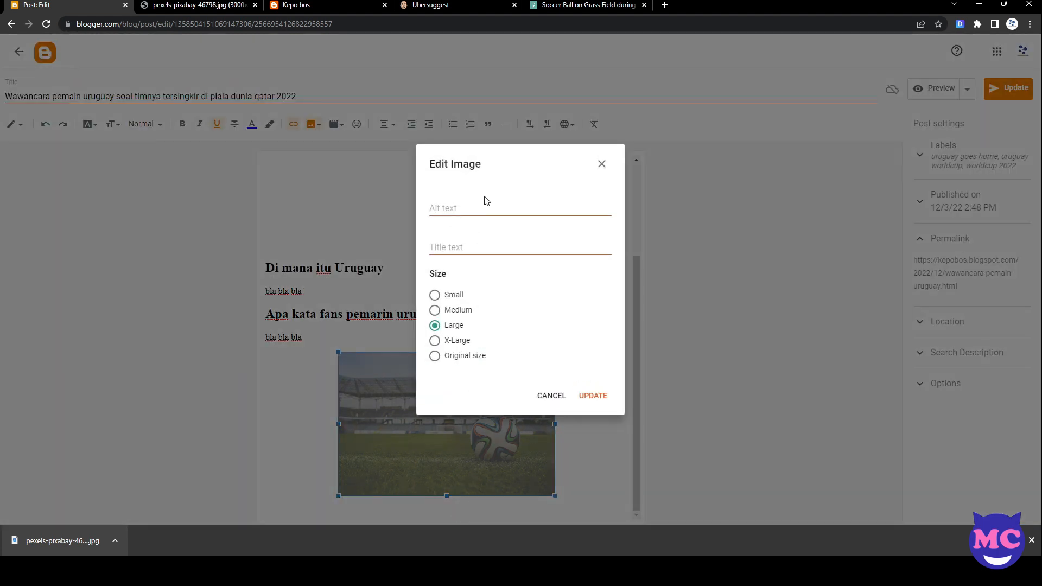
click(483, 208)
text(Pendukung tim uruguay di piala dunia qatar 2022)
click(569, 246)
text(Pendukung tim Uruguay)
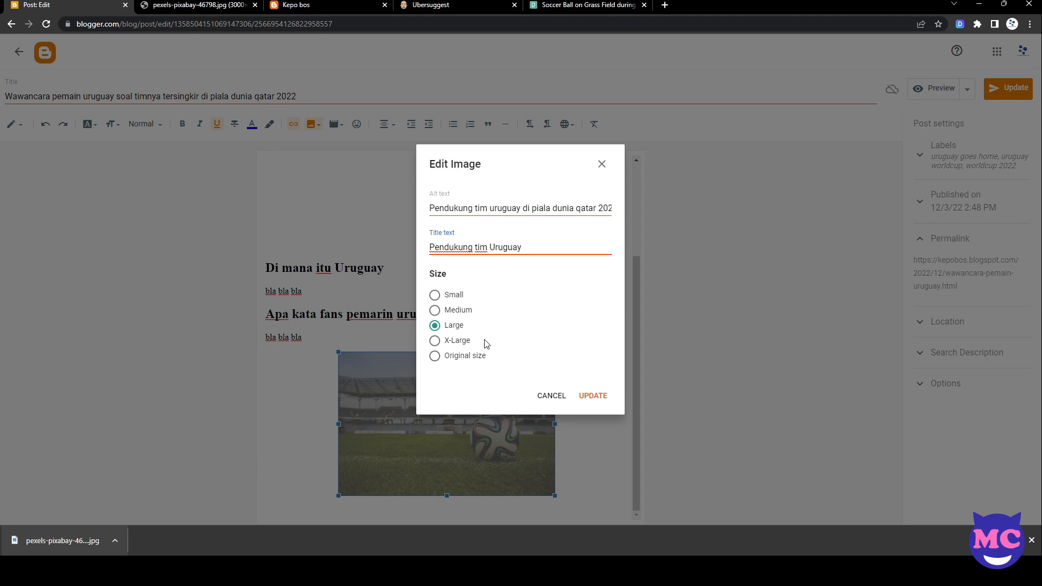
click(593, 395)
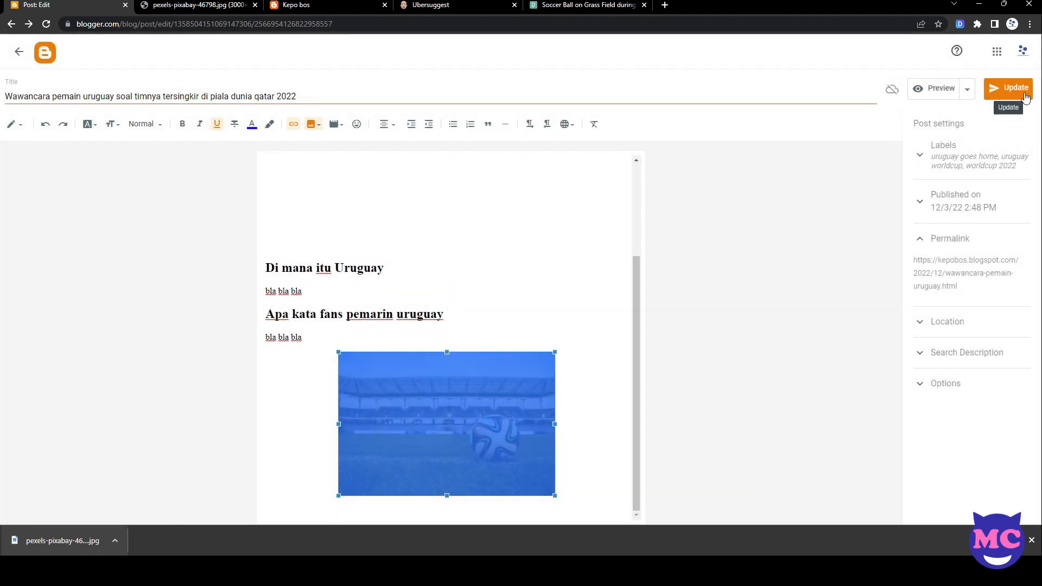
click(1025, 95)
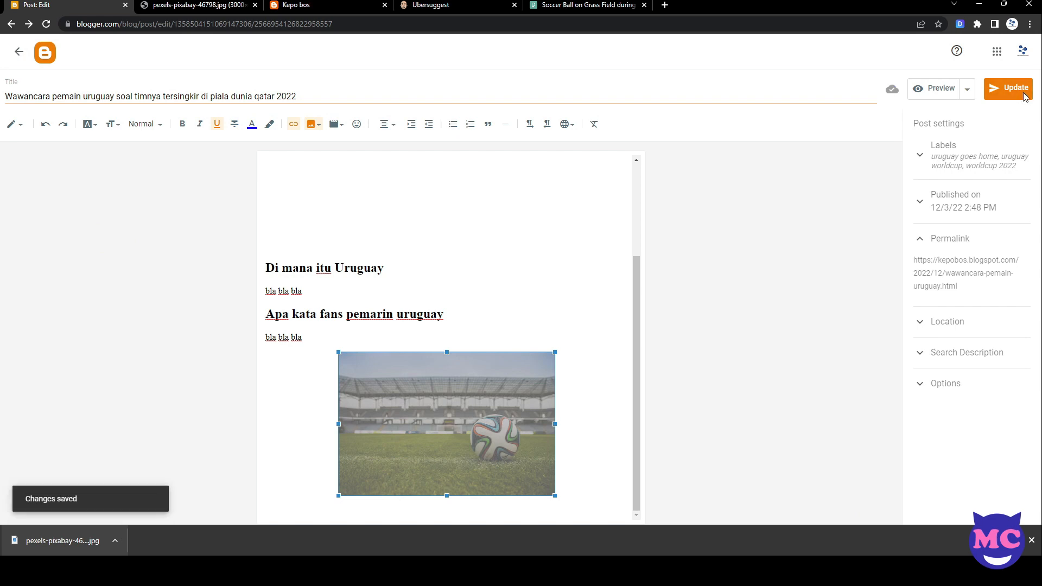
Reload the Kepo bos blog and check the updated post's title, headings and soccer ball photo.
click(296, 5)
click(256, 25)
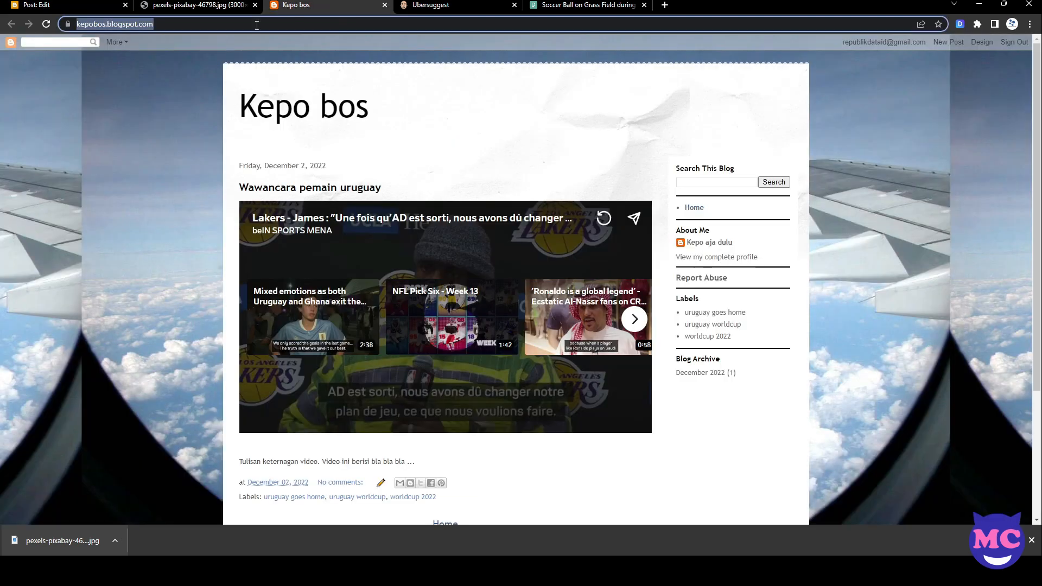
click(46, 24)
click(54, 5)
click(19, 52)
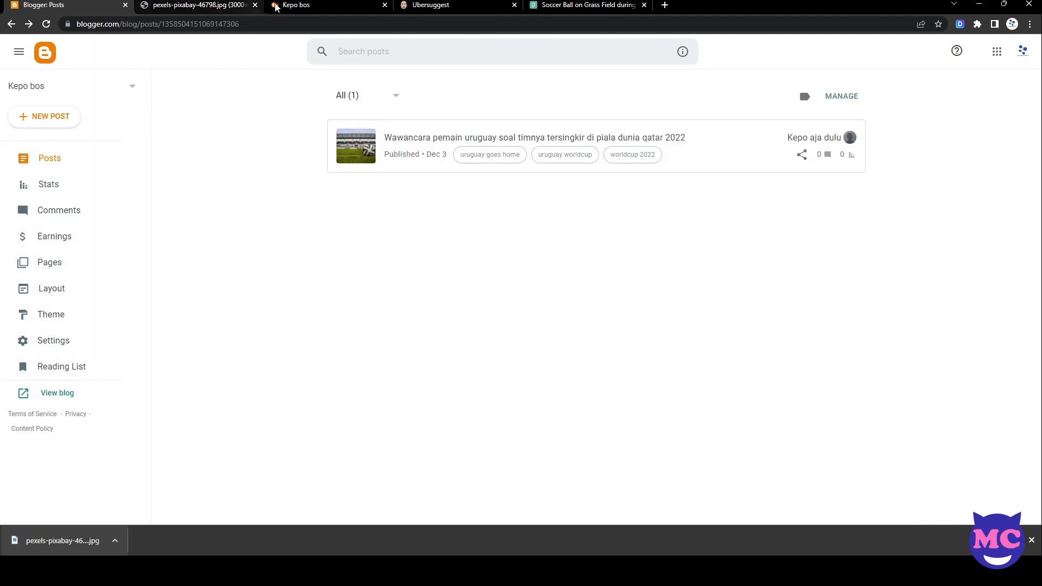
click(271, 6)
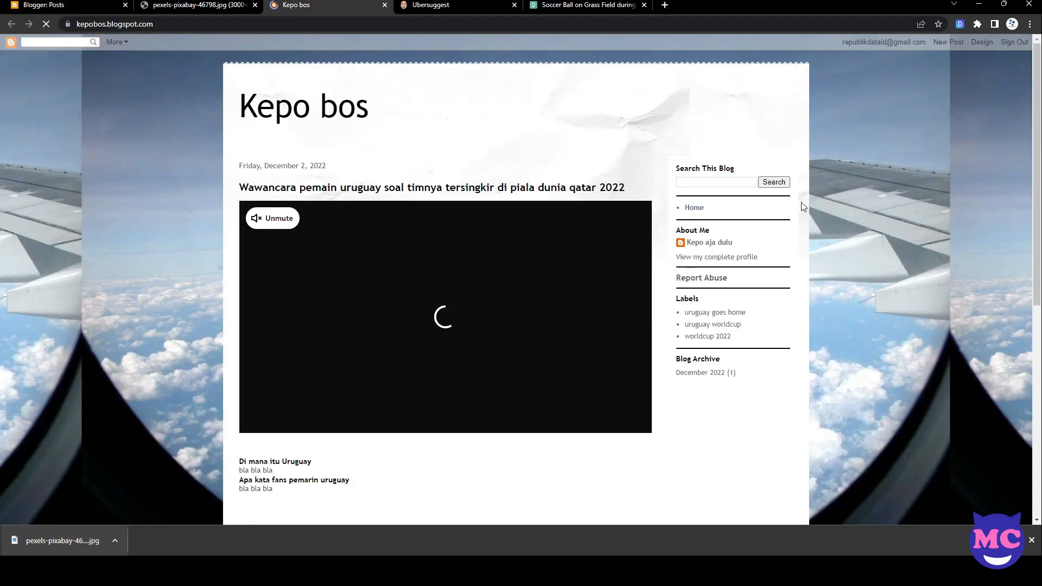
scroll(800, 201, down, 7)
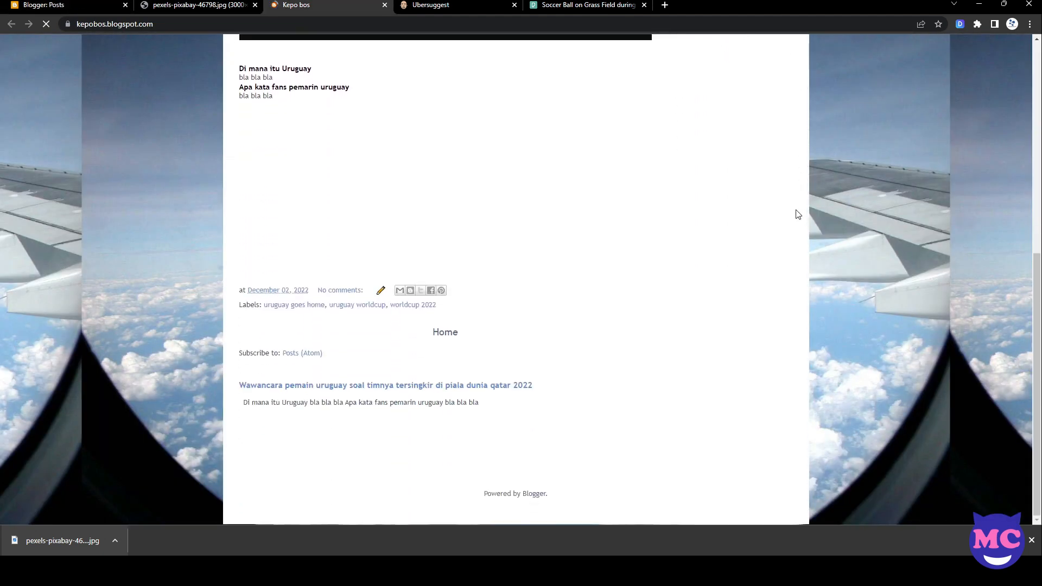
scroll(792, 214, up, 2)
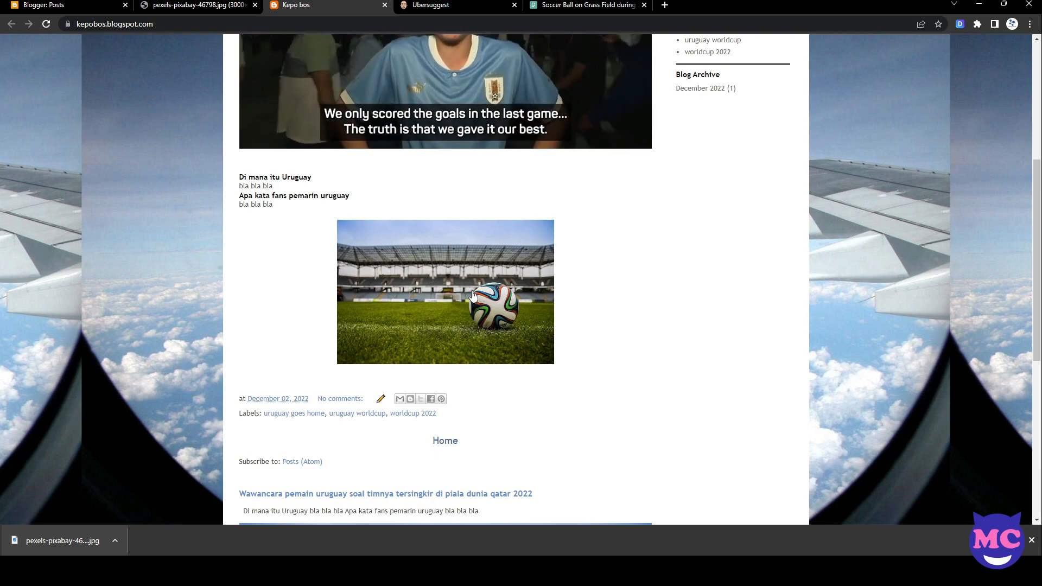
scroll(711, 278, up, 5)
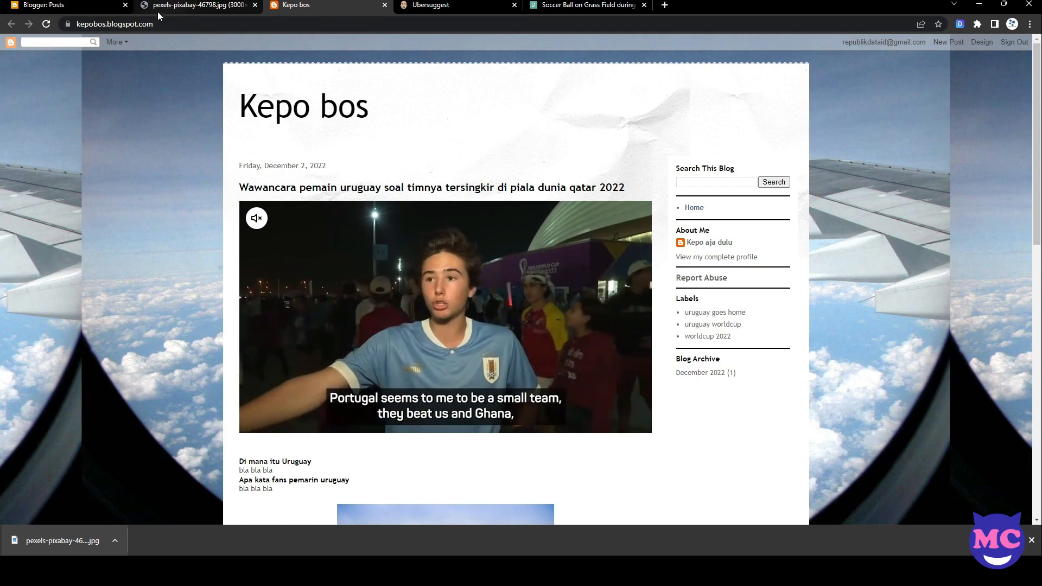
Open the Uruguay post in the Blogger editor, copy its permalink and return to the post list.
click(65, 5)
mouse_move(792, 152)
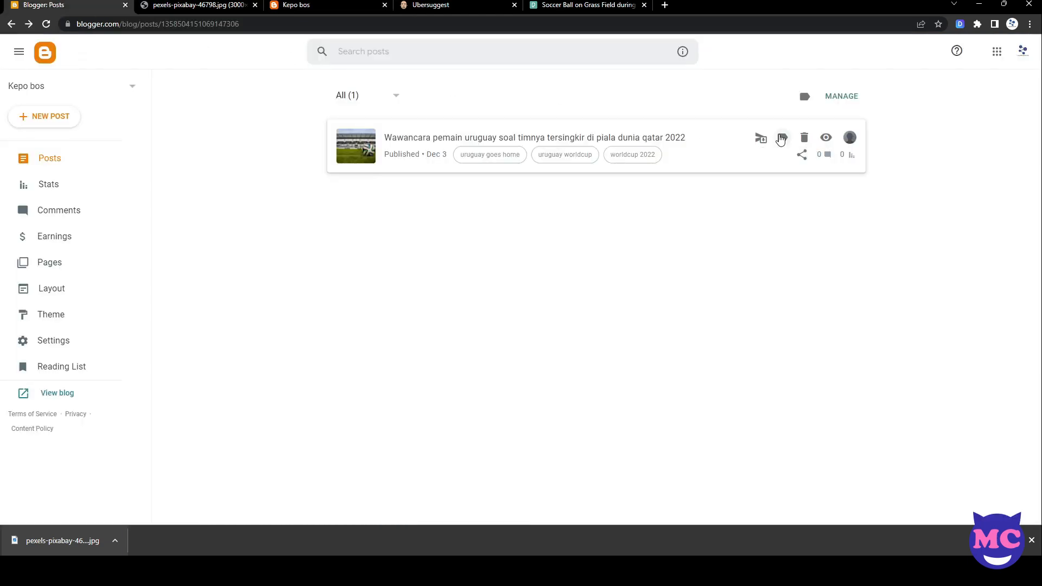
click(686, 139)
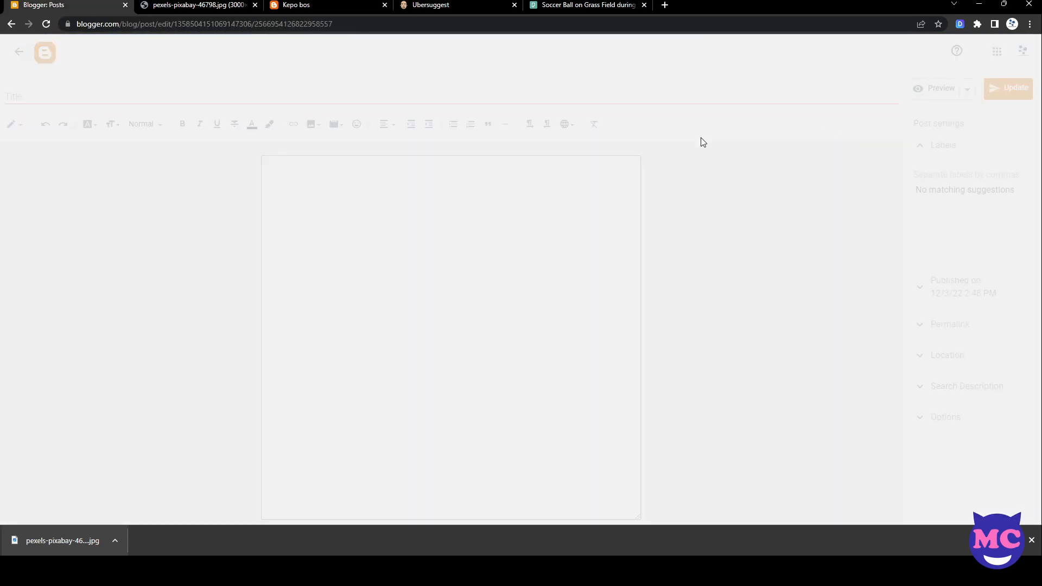
click(951, 349)
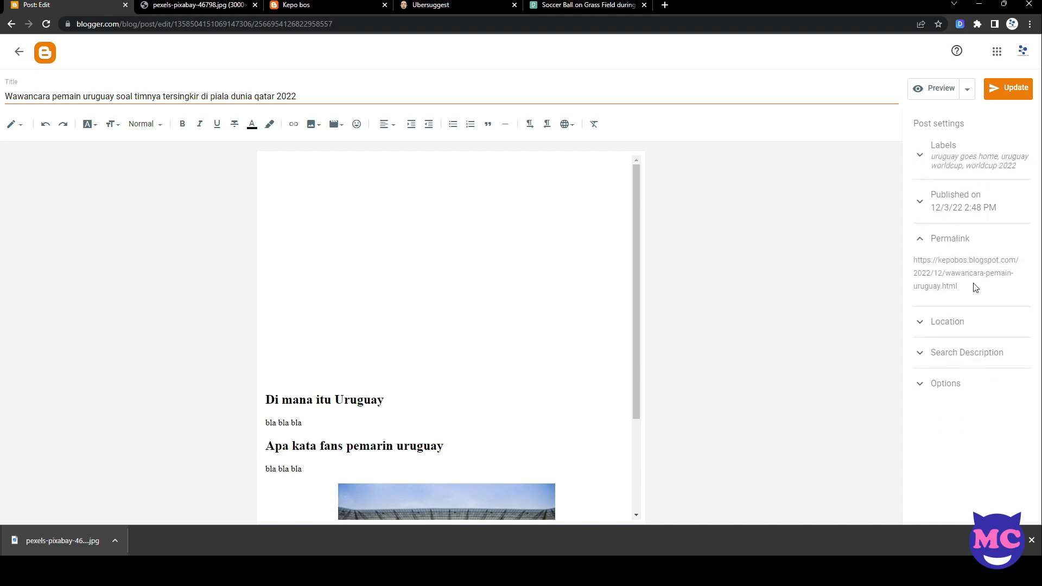
drag(973, 287, 916, 261)
key(ctrl+c)
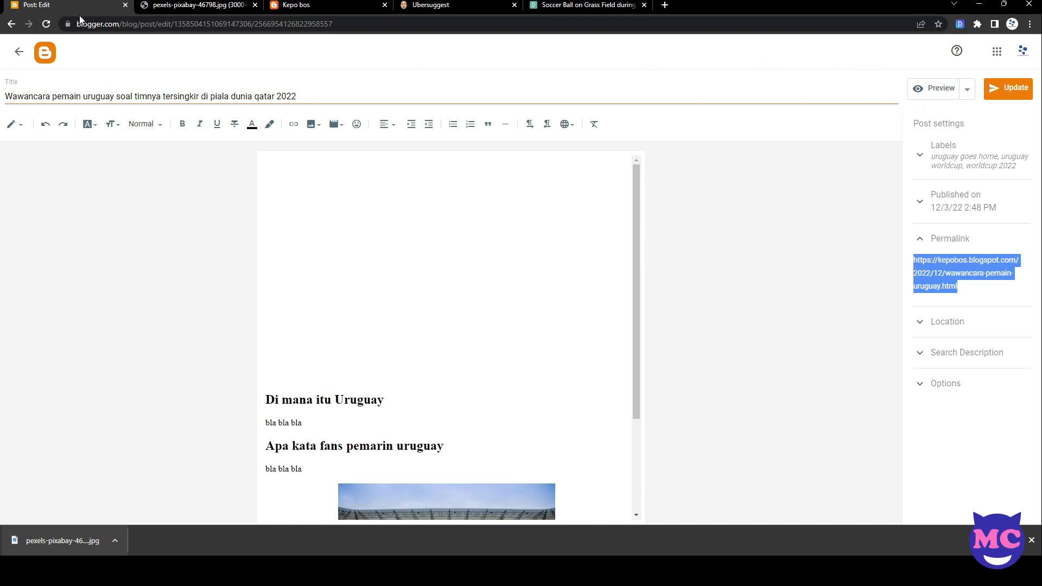
click(19, 51)
Load the copied permalink in the browser tab that shows the Kepo bos blog.
click(434, 6)
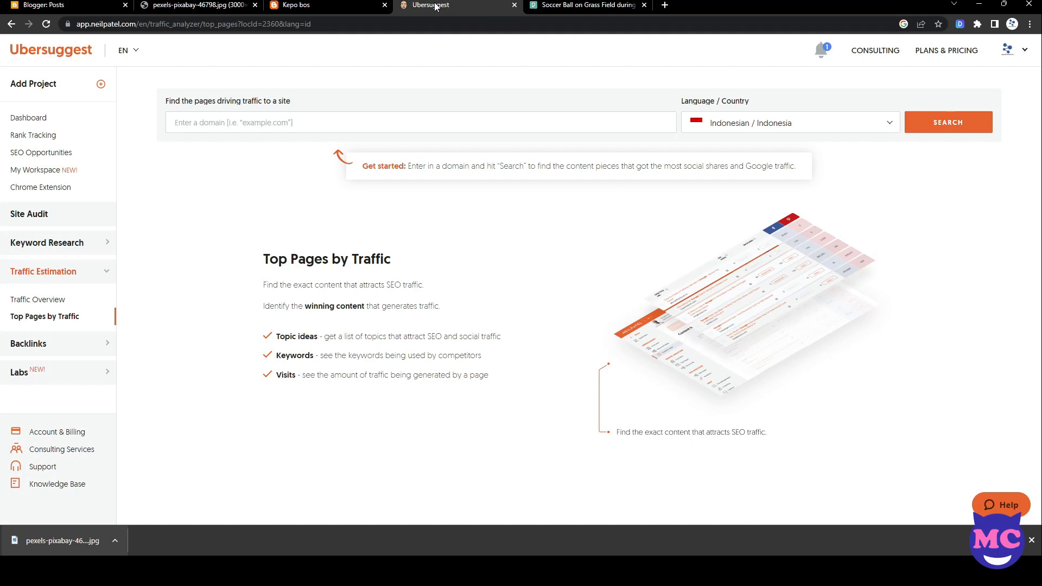
click(579, 7)
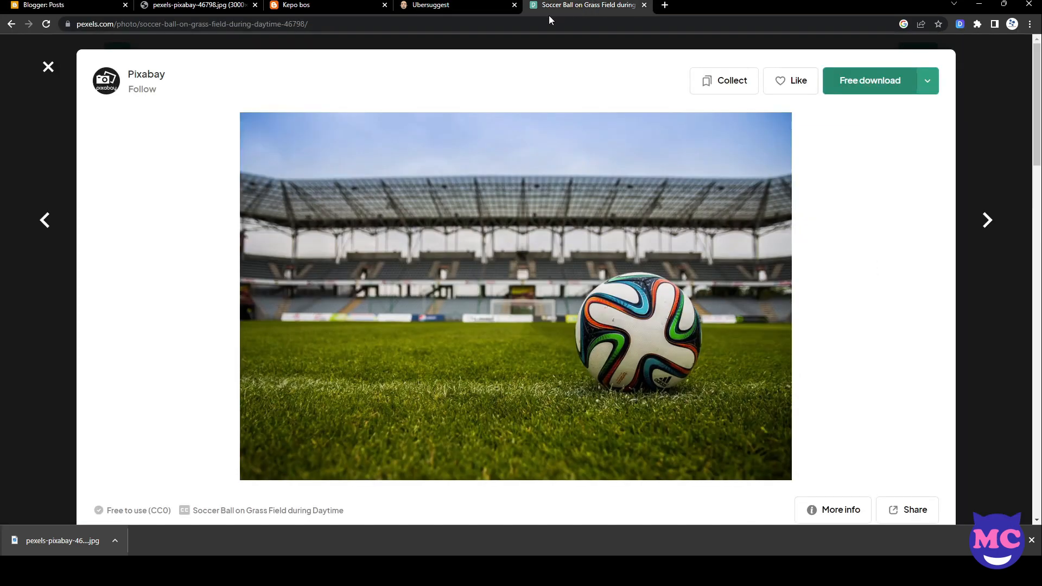
click(302, 5)
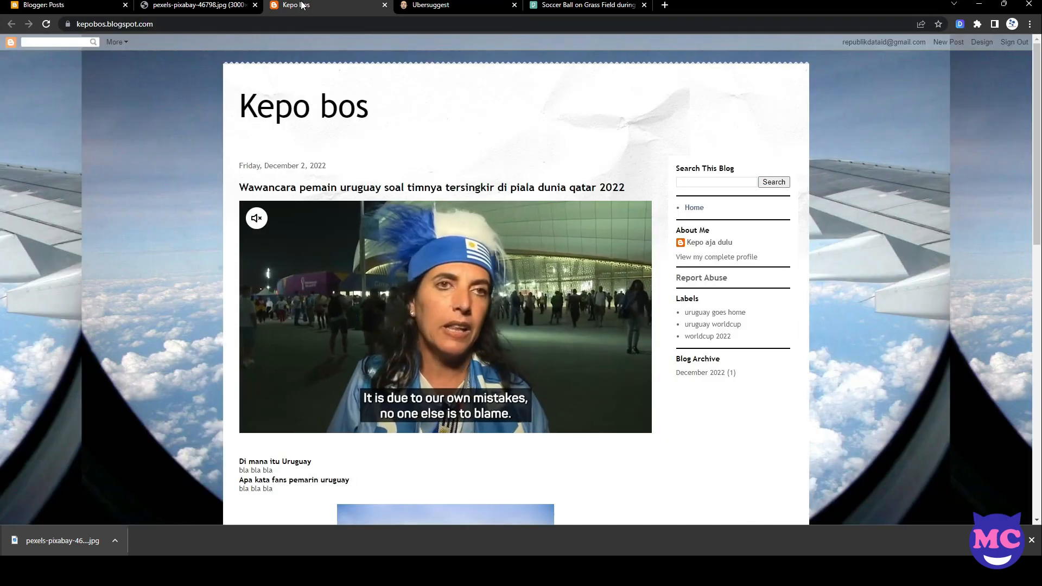
click(261, 21)
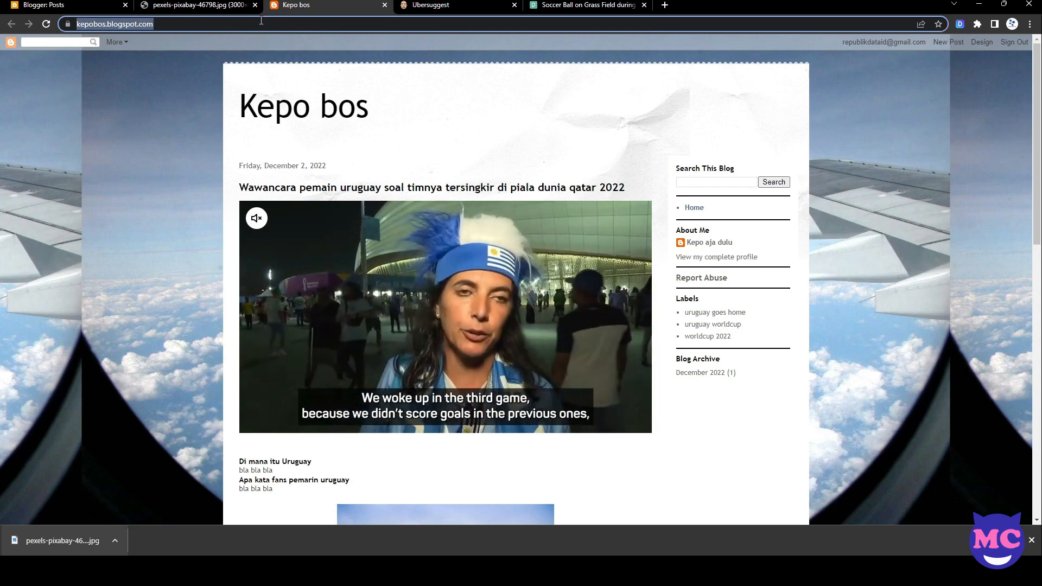
key(ctrl+v)
key(Return)
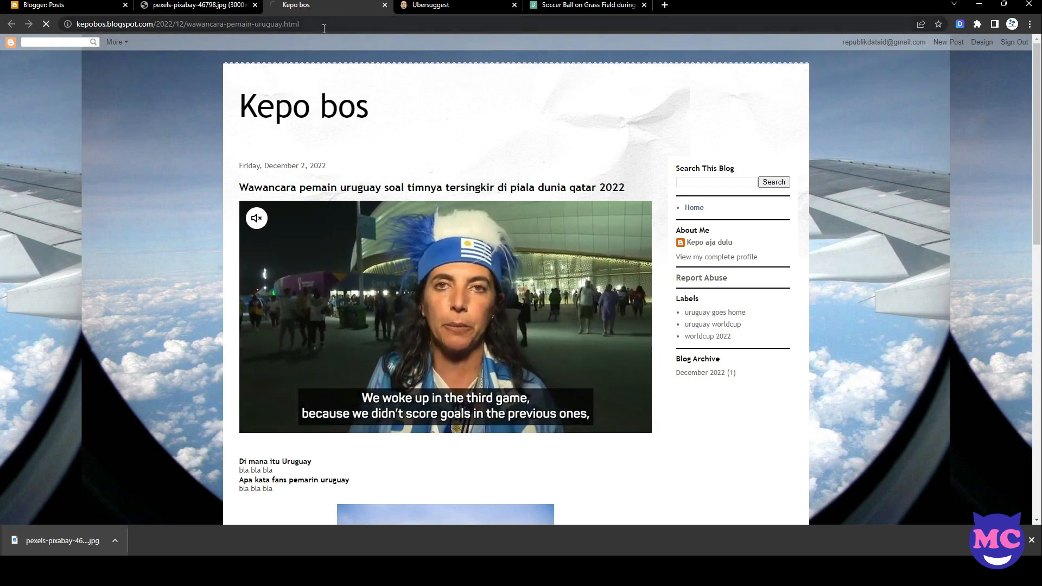
click(239, 4)
click(326, 4)
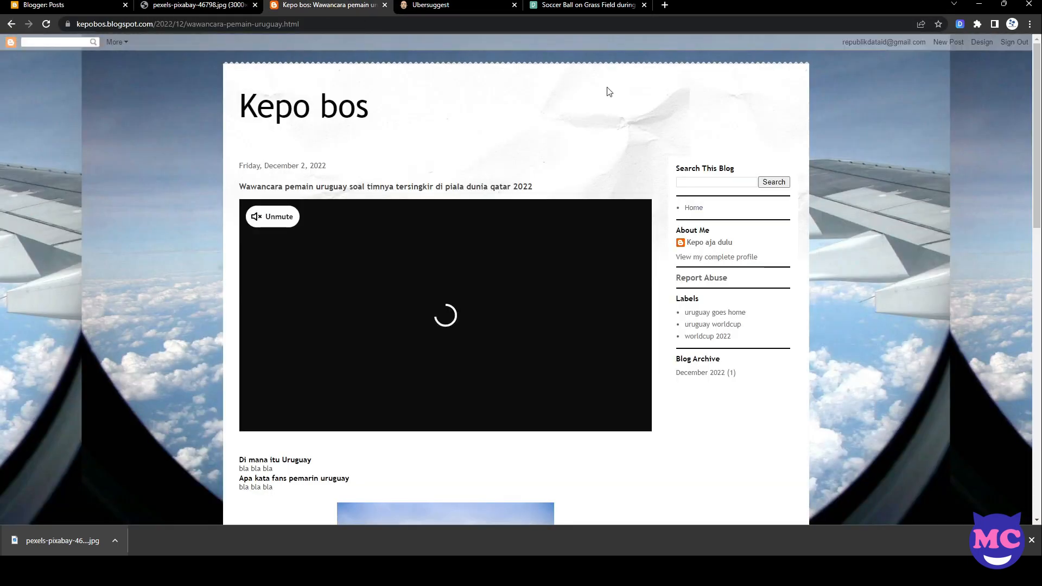
Look through the post's own page, from the title and video to the photo, comments and related post section.
scroll(733, 141, down, 4)
scroll(480, 192, down, 4)
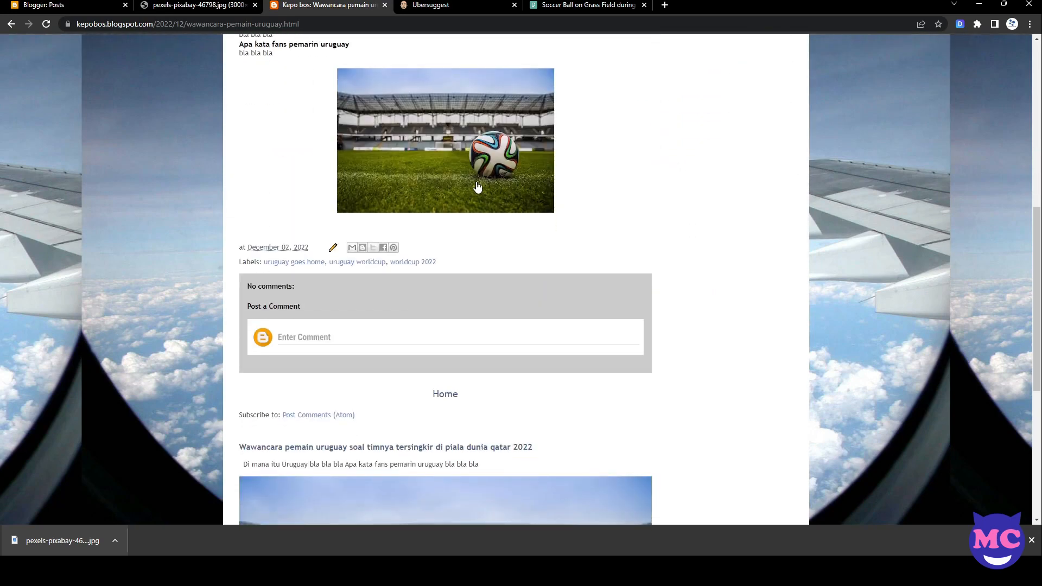
scroll(477, 190, down, 2)
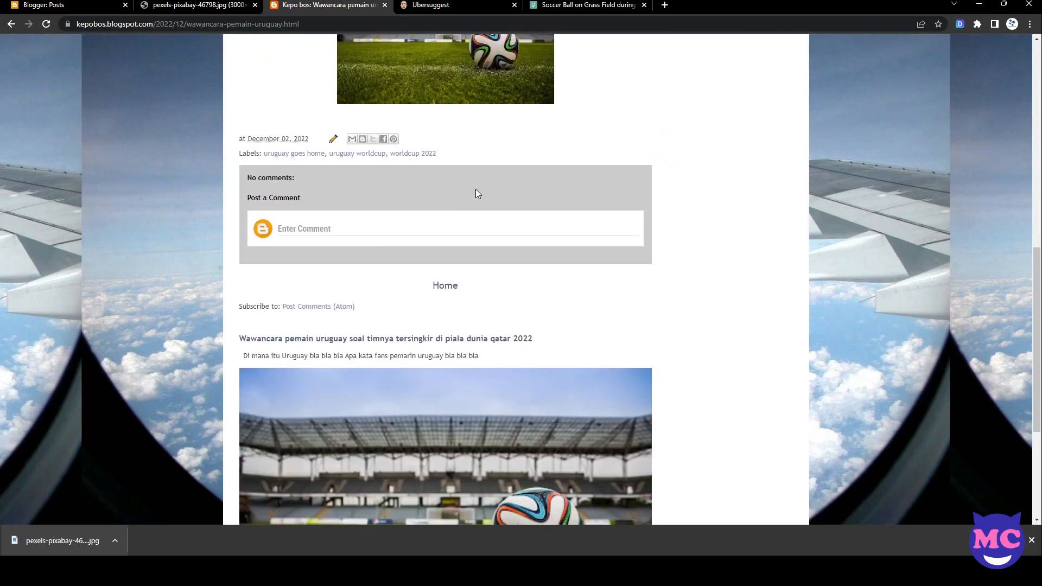
scroll(835, 164, up, 12)
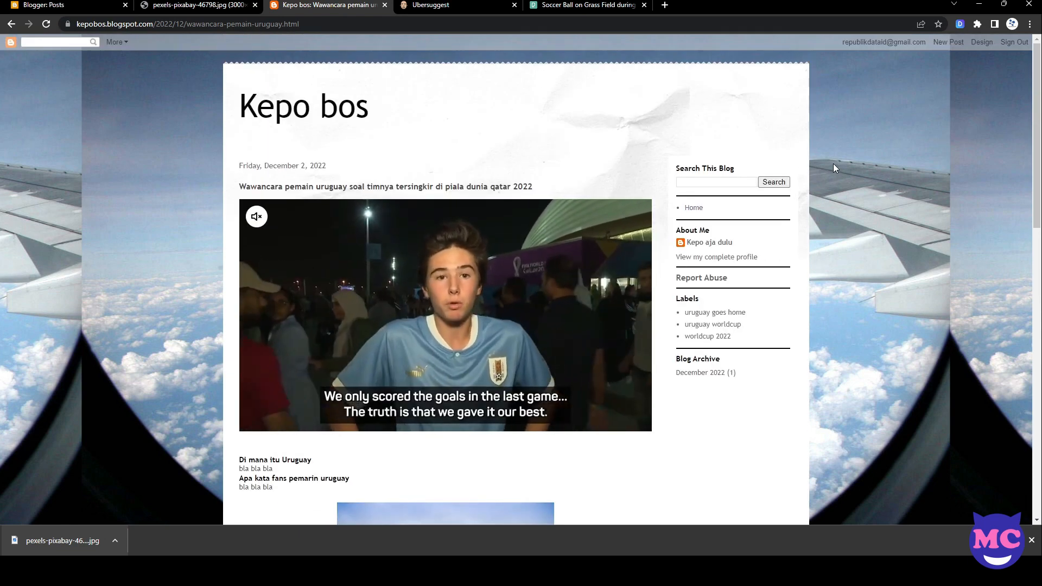
scroll(832, 162, down, 3)
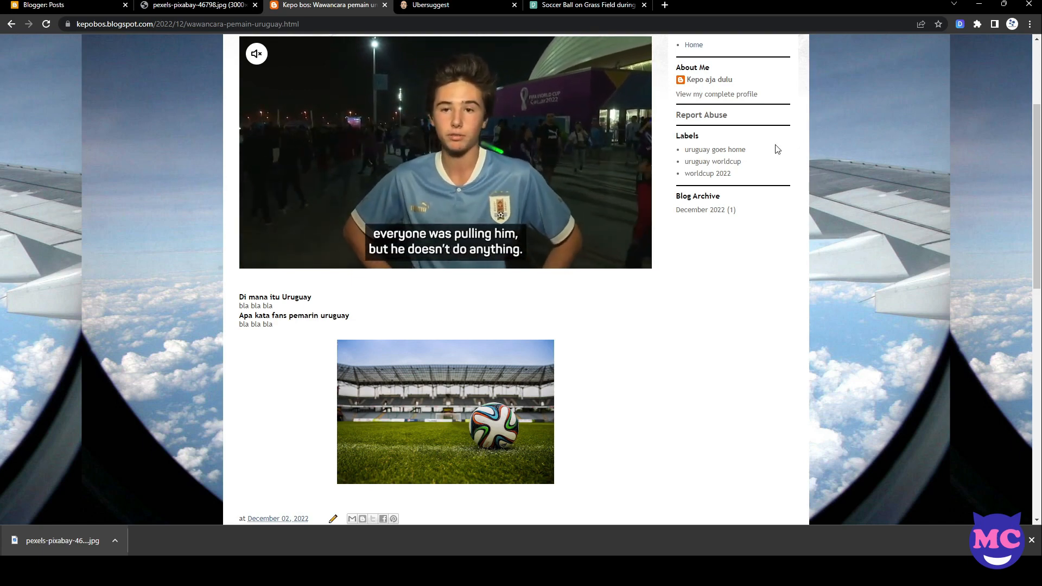
scroll(374, 107, up, 3)
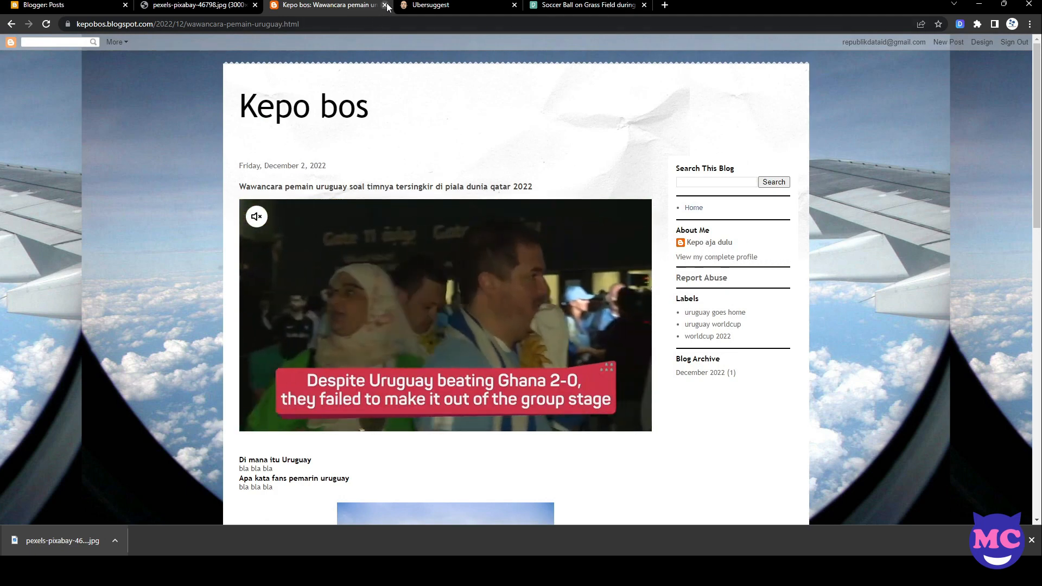
Close the browser tabs with the published blog post and the soccer ball stock photo.
click(385, 5)
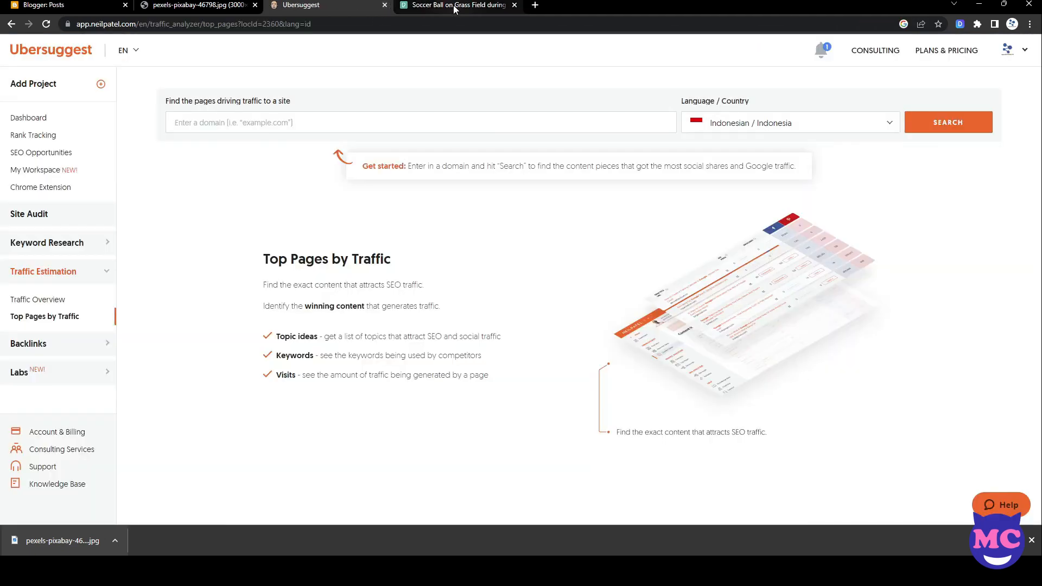
click(455, 8)
click(514, 5)
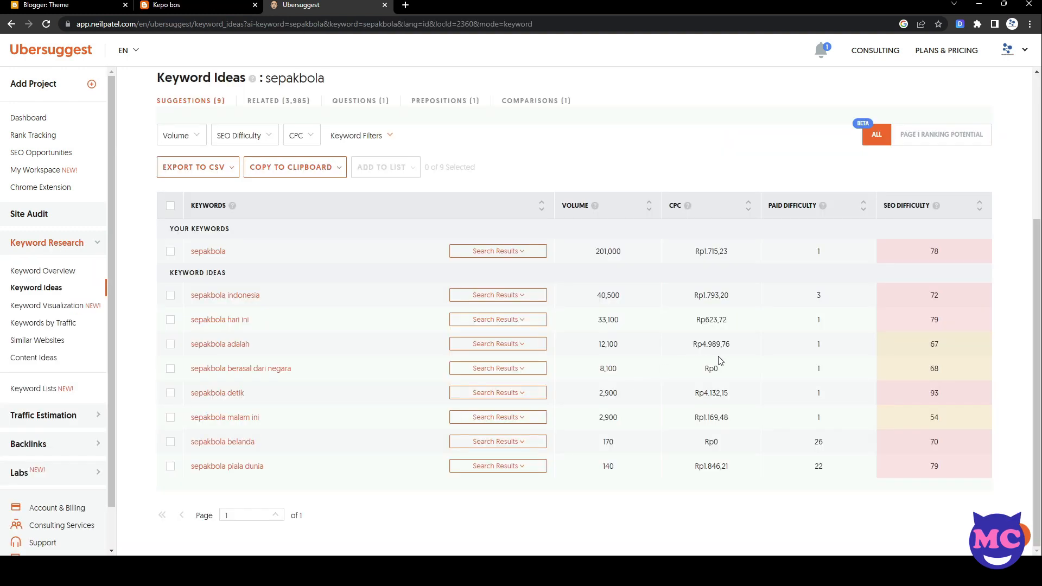
Examine the SEO difficulty, CPC and volume columns of the "sepakbola" keyword ideas in Ubersuggest.
scroll(840, 367, up, 2)
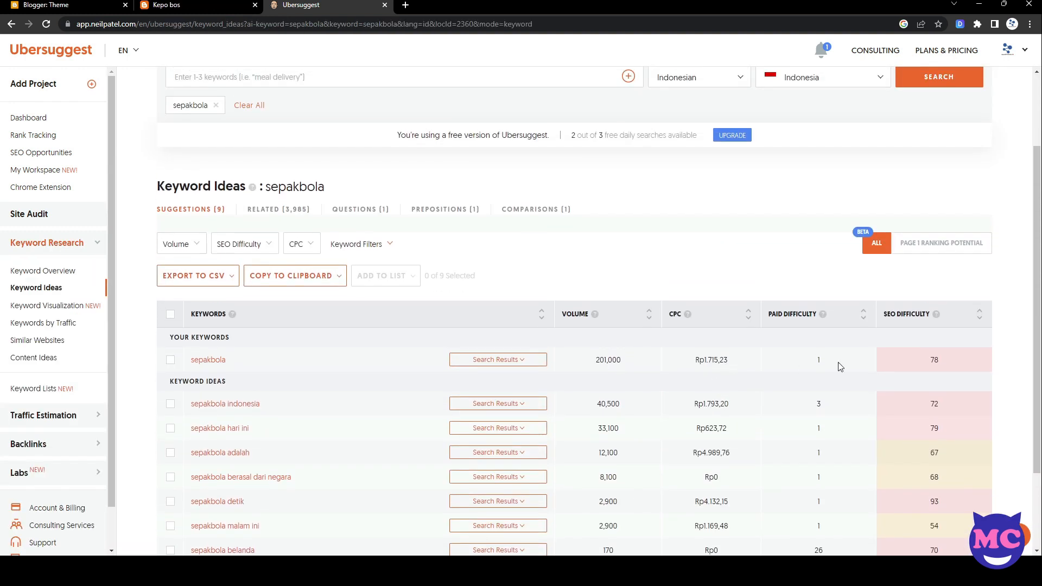
mouse_move(938, 318)
mouse_move(686, 317)
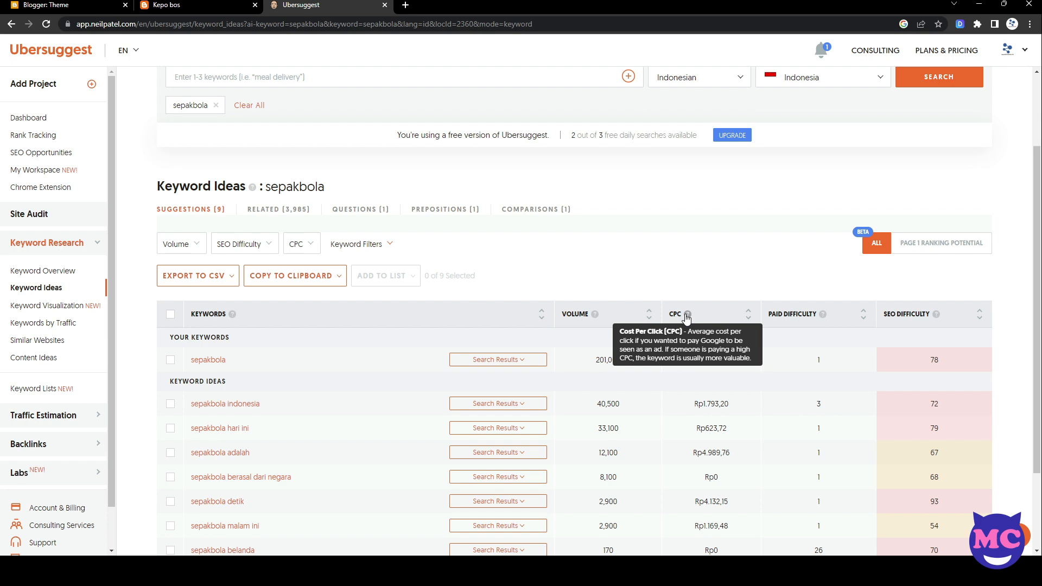
mouse_move(595, 319)
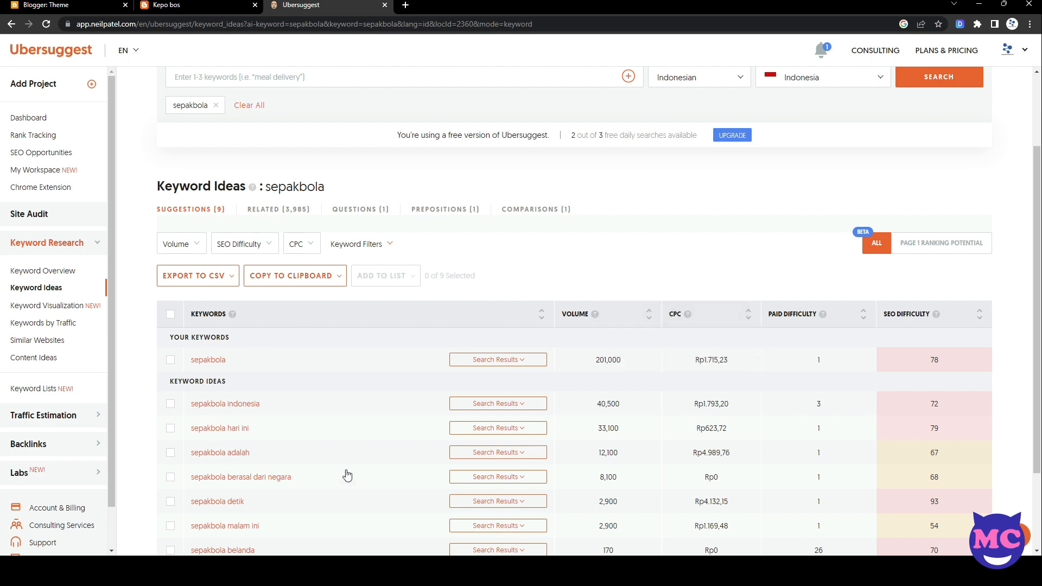
Filter the "sepakbola" keyword ideas to the easy SEO difficulty range of 0 - 35.
click(257, 249)
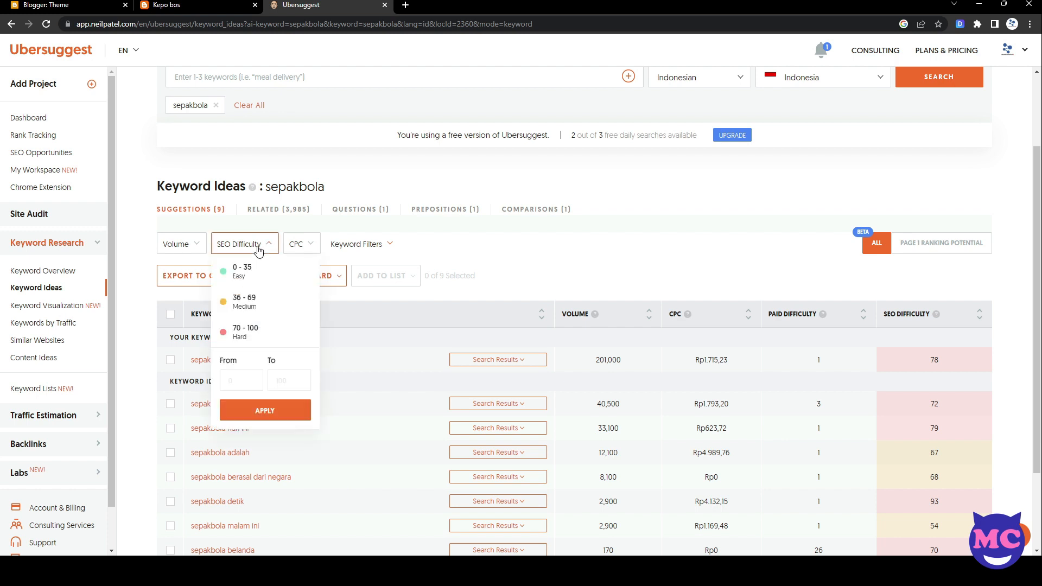
click(242, 271)
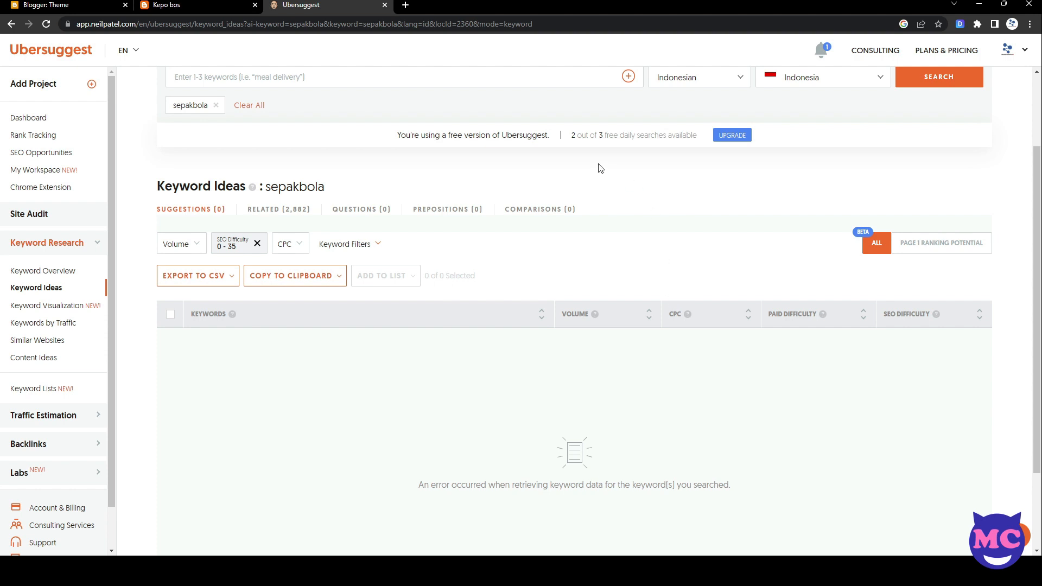
scroll(338, 189, up, 2)
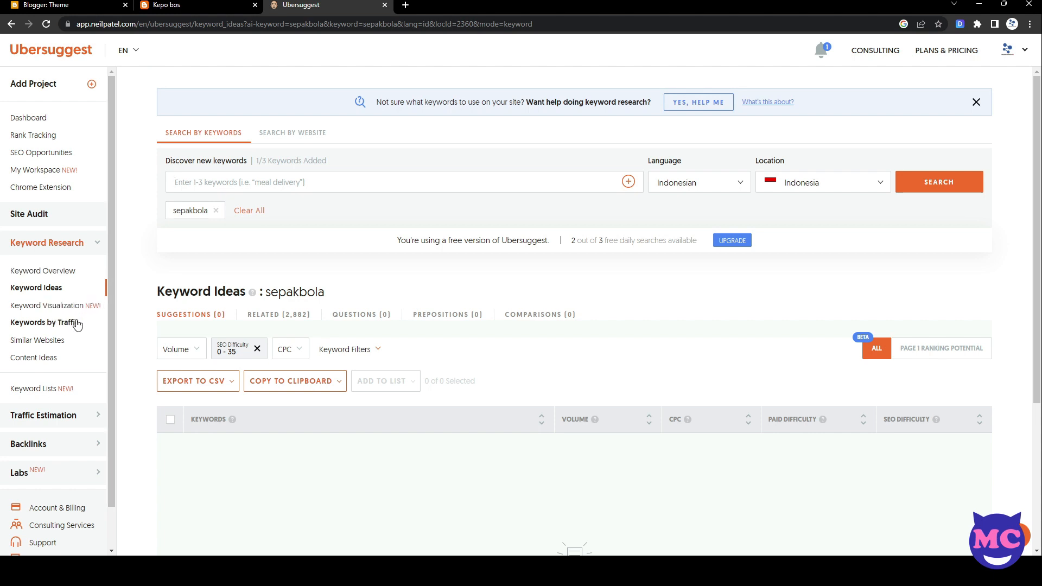
Look through the content ideas for "sepakbola" with their visits and backlinks, and return to the keyword ideas.
click(44, 356)
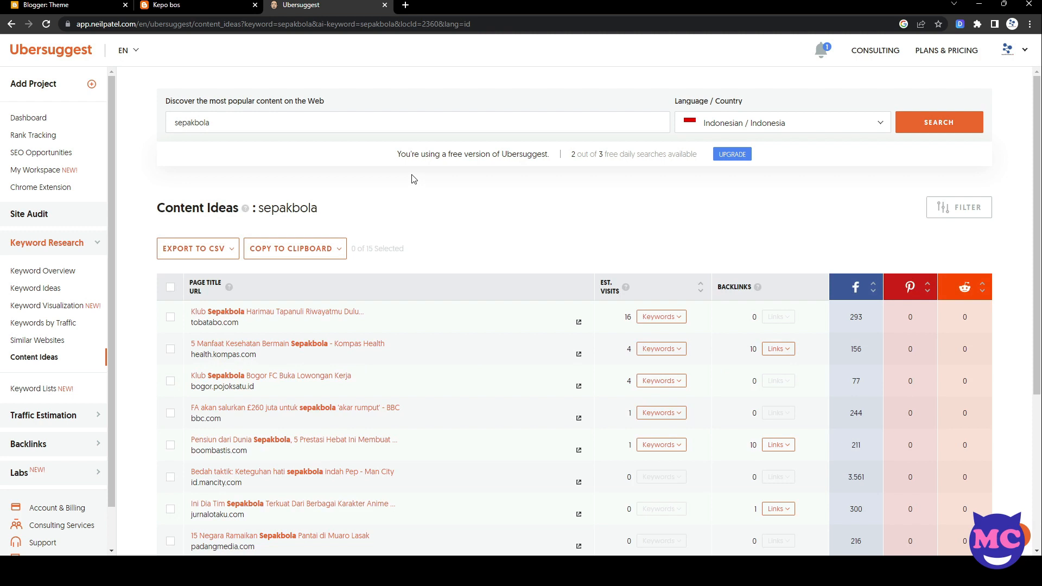
scroll(413, 179, down, 1)
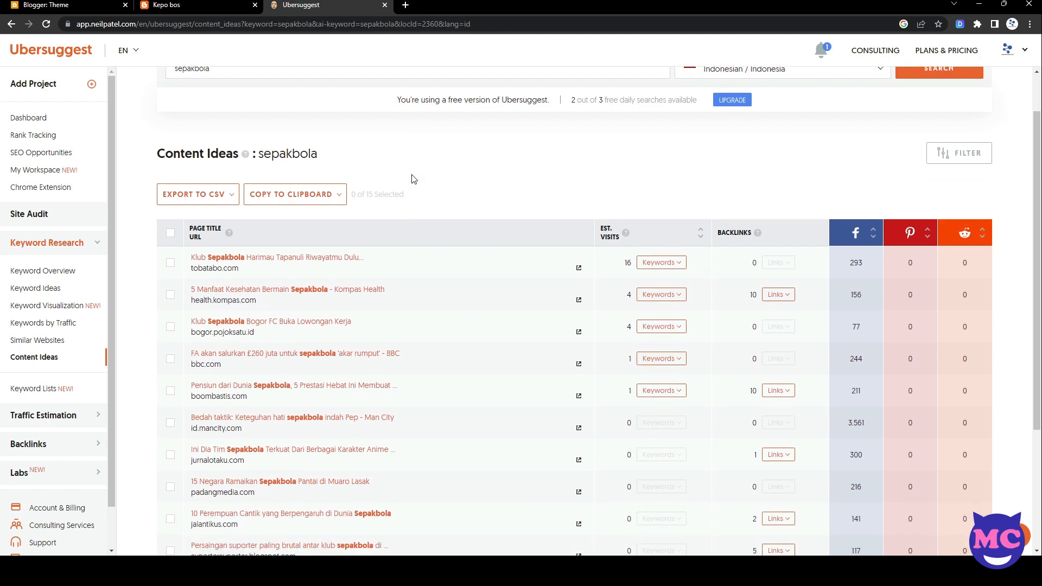
scroll(412, 174, down, 1)
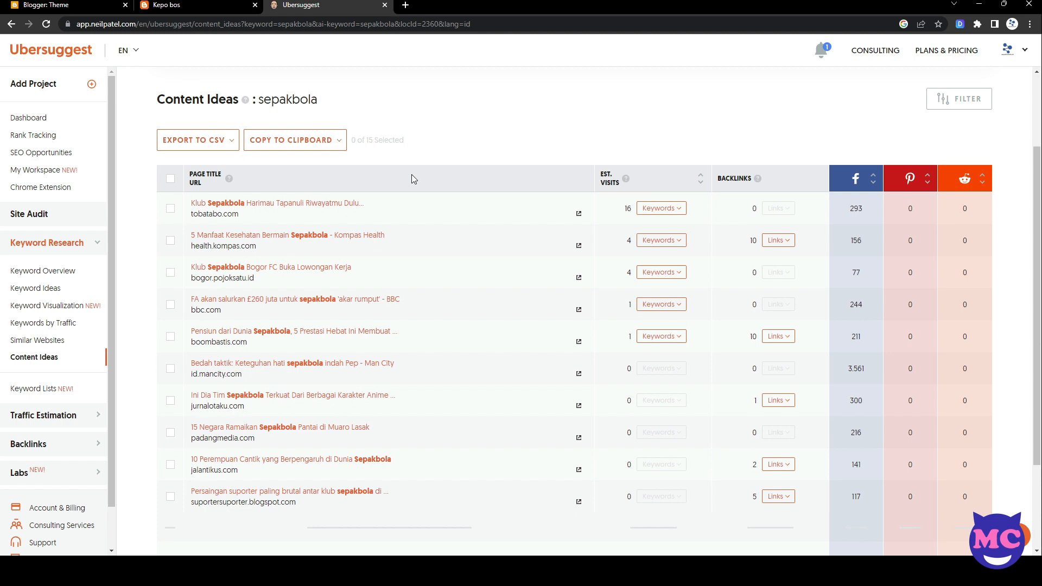
scroll(411, 179, down, 1)
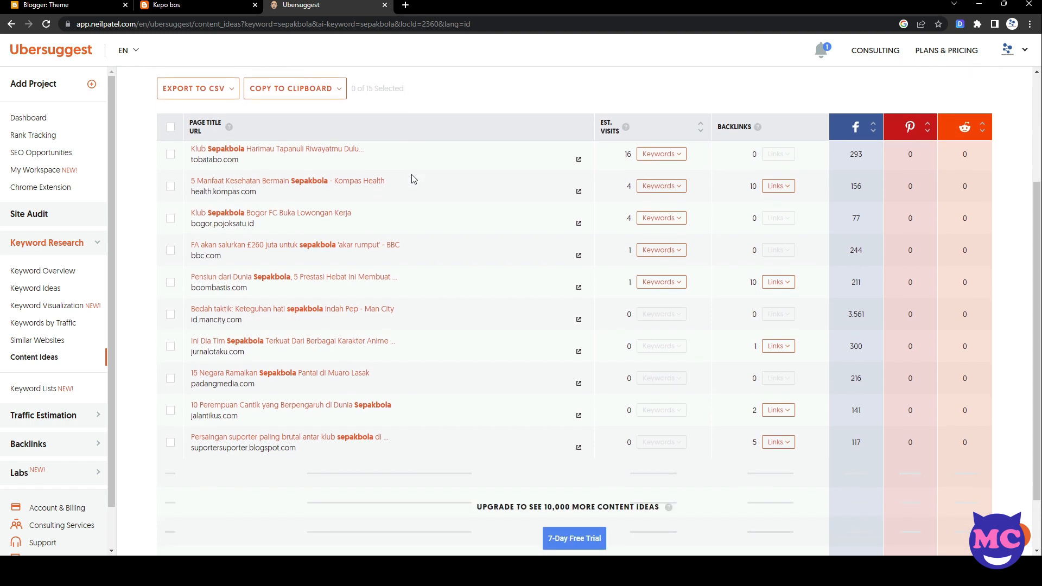
scroll(414, 178, up, 3)
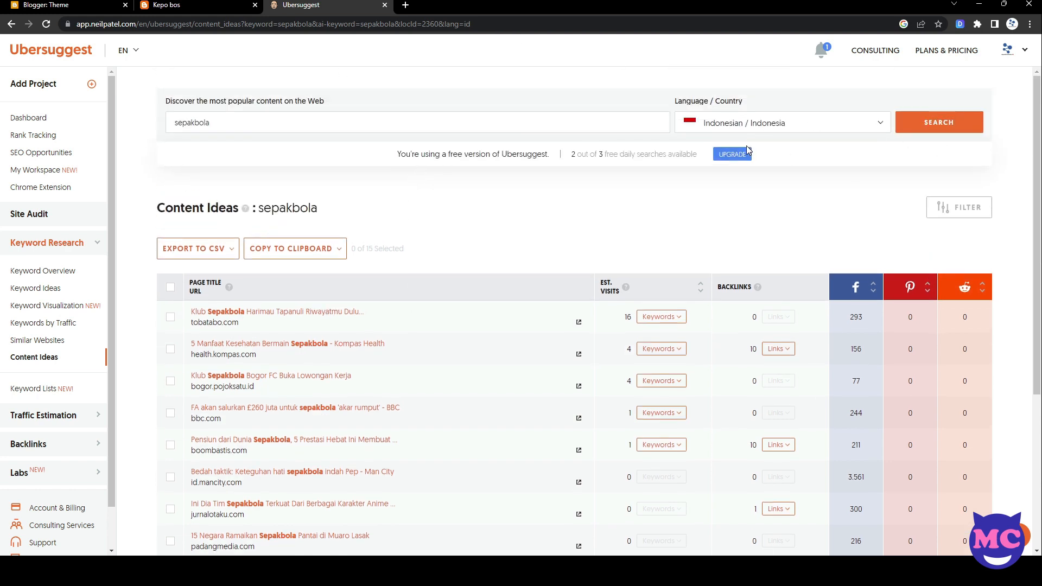
scroll(554, 205, down, 2)
scroll(553, 205, up, 2)
click(52, 289)
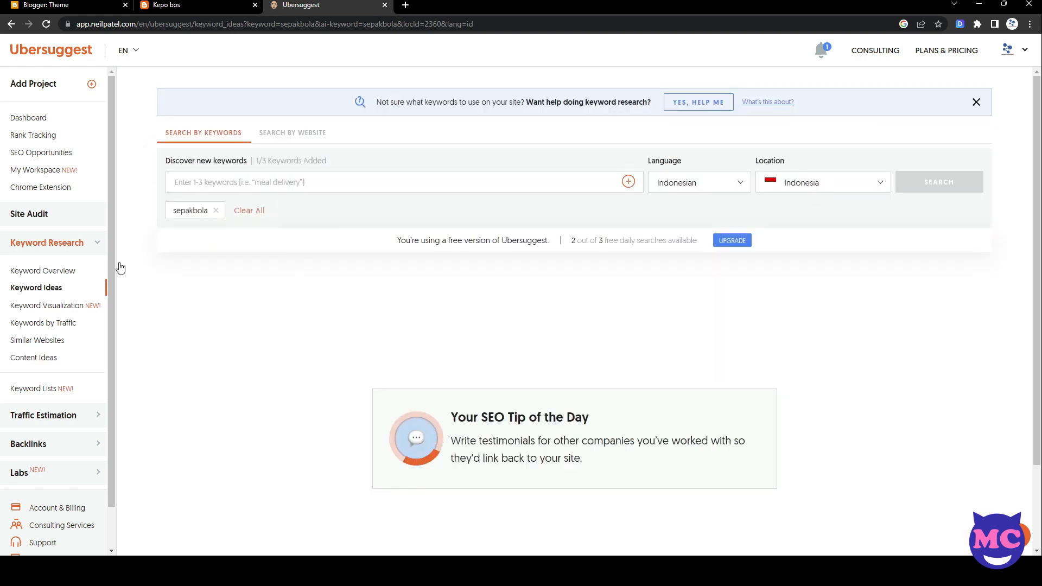
Look over the unfiltered "sepakbola" keyword ideas, and examine its keyword overview for search volume, SEO difficulty, paid difficulty and cost per click.
scroll(454, 182, down, 2)
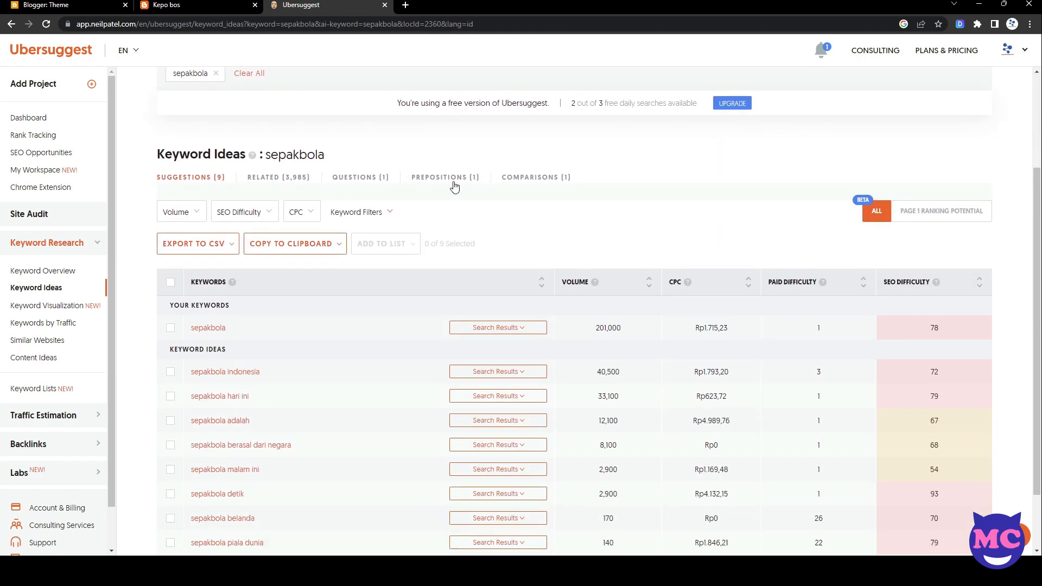
scroll(453, 186, down, 2)
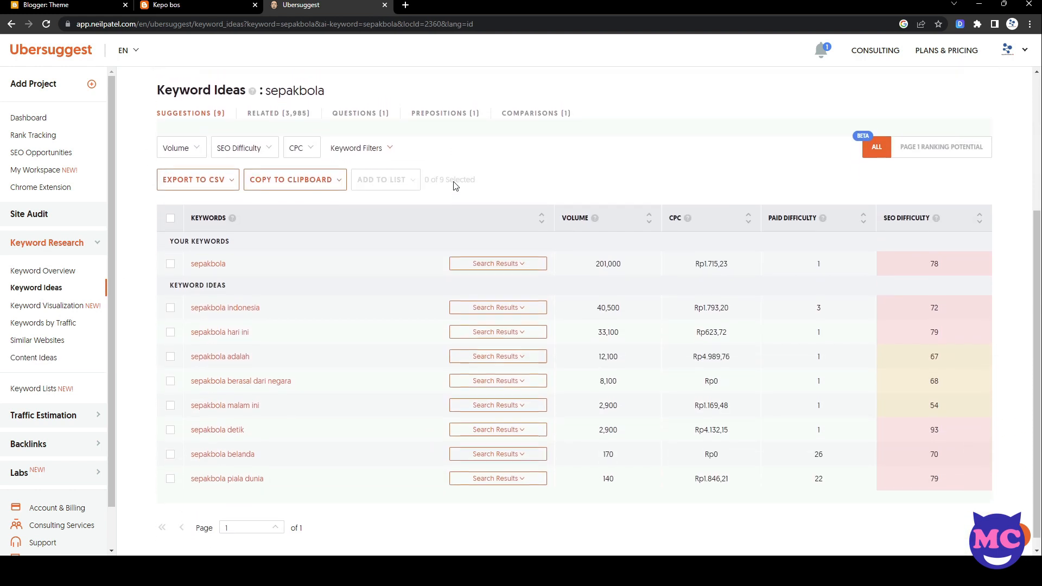
scroll(455, 186, up, 2)
click(68, 272)
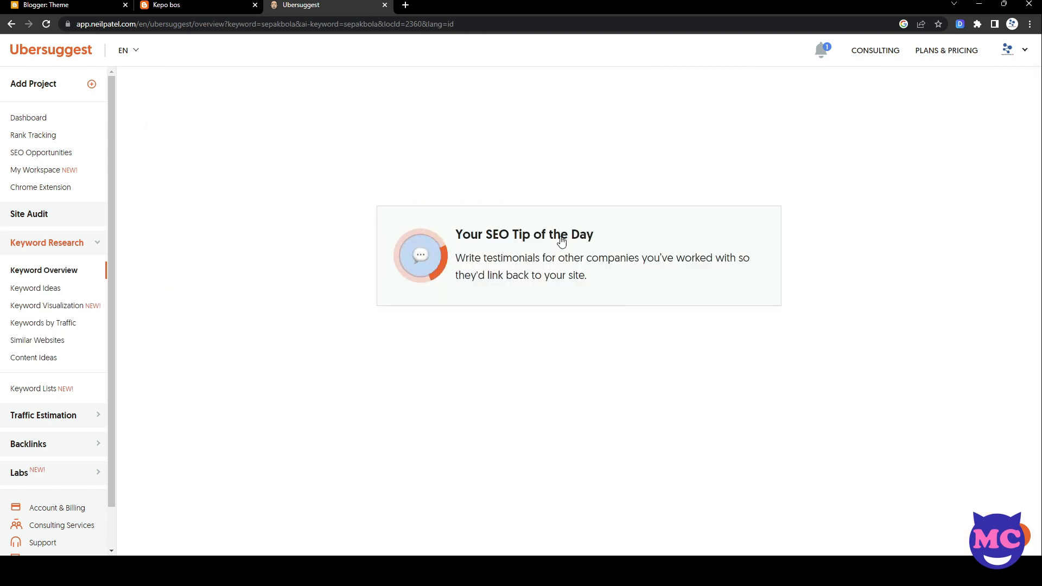
scroll(605, 241, down, 1)
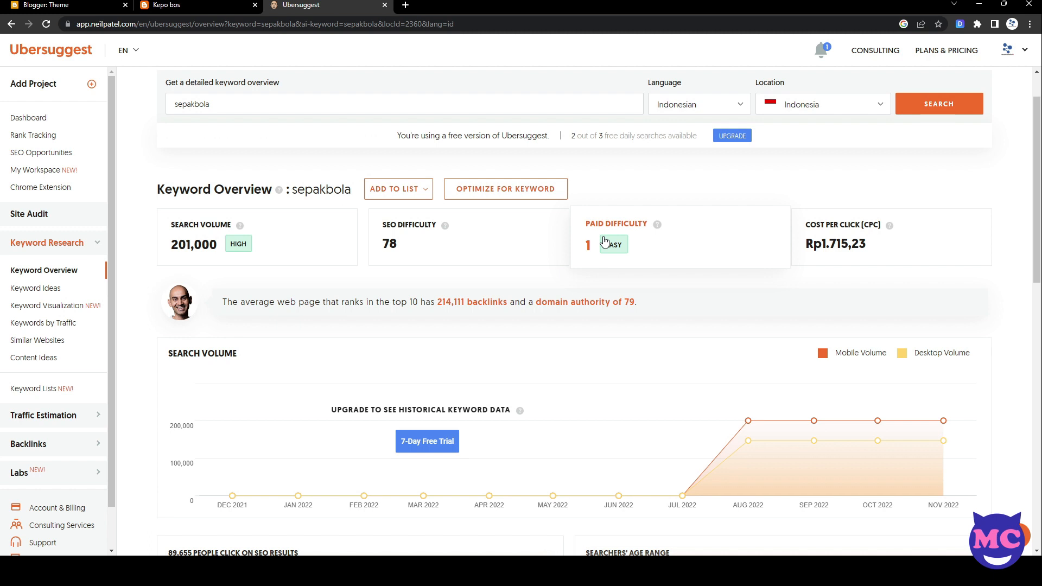
scroll(604, 240, down, 1)
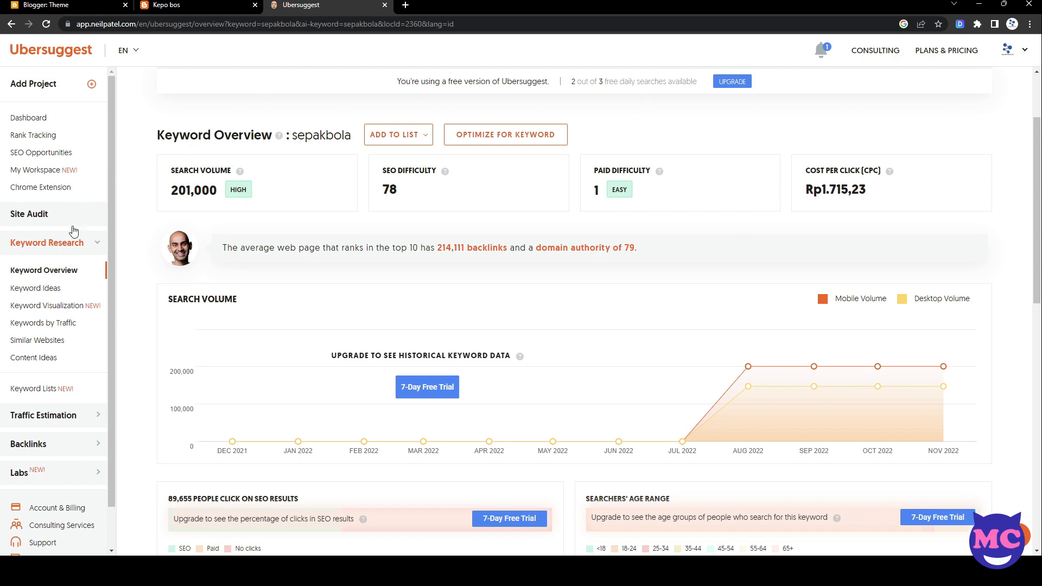
scroll(43, 356, down, 2)
Look at the traffic estimation tools, from the traffic overview to the top pages by traffic.
click(47, 370)
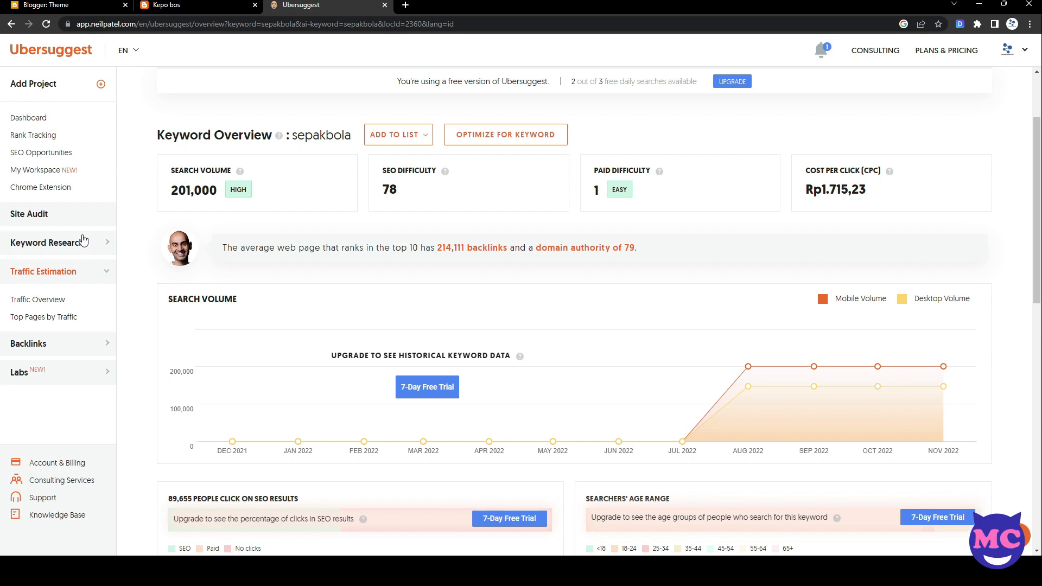
click(50, 304)
click(47, 320)
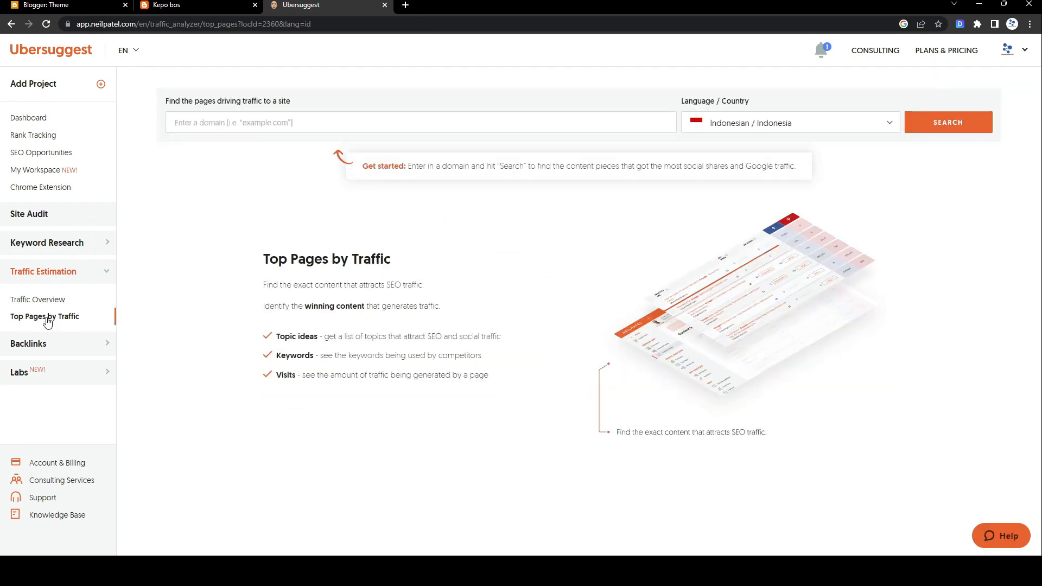